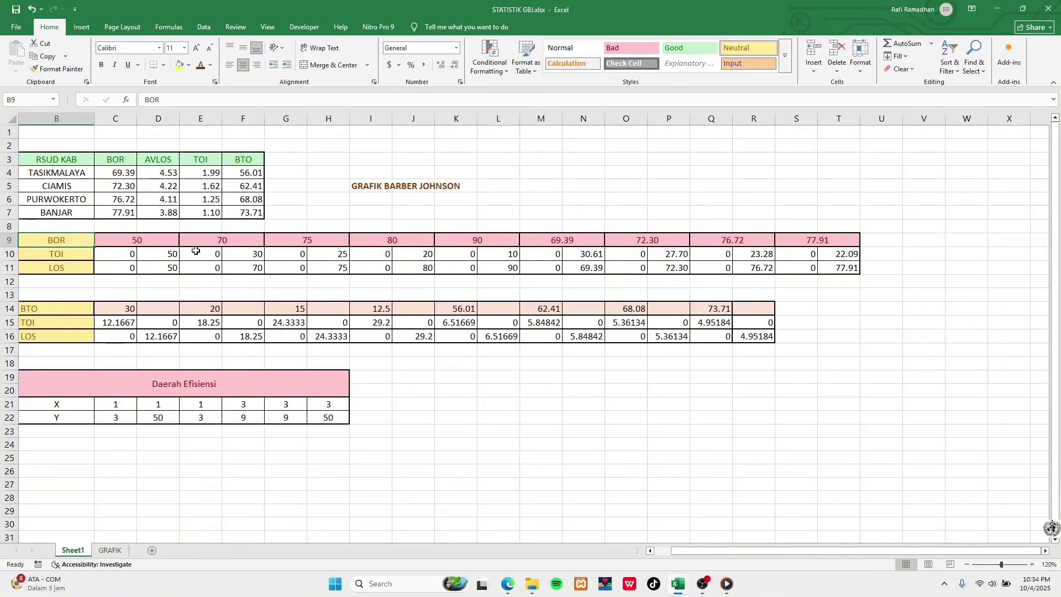
# Go through the BOR values across row 9 and compare them with the four hospitals' BOR figures in C4:C7
pyautogui.click(163, 241)
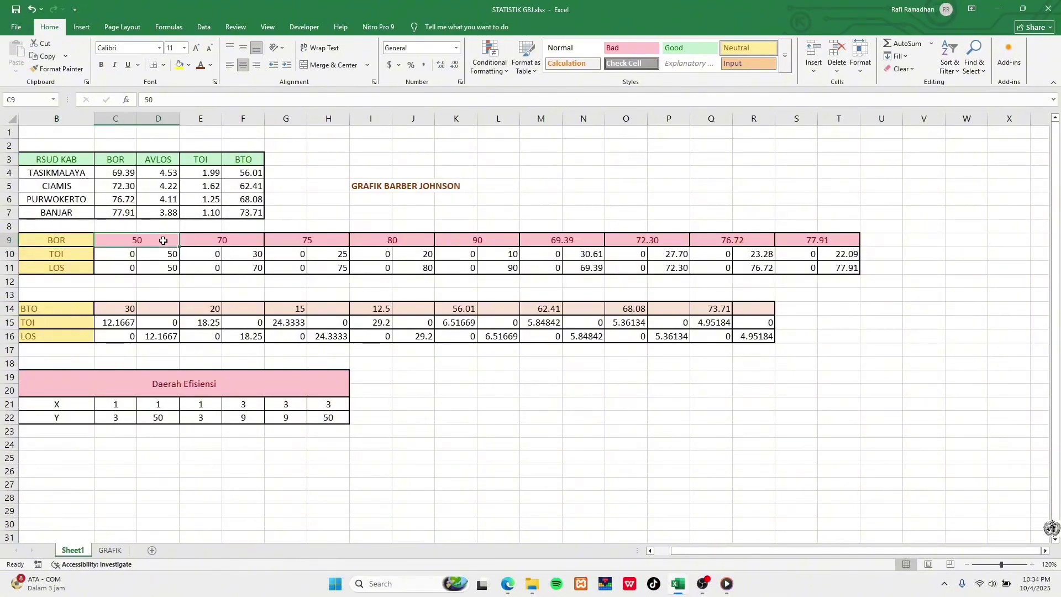
pyautogui.press('Right')
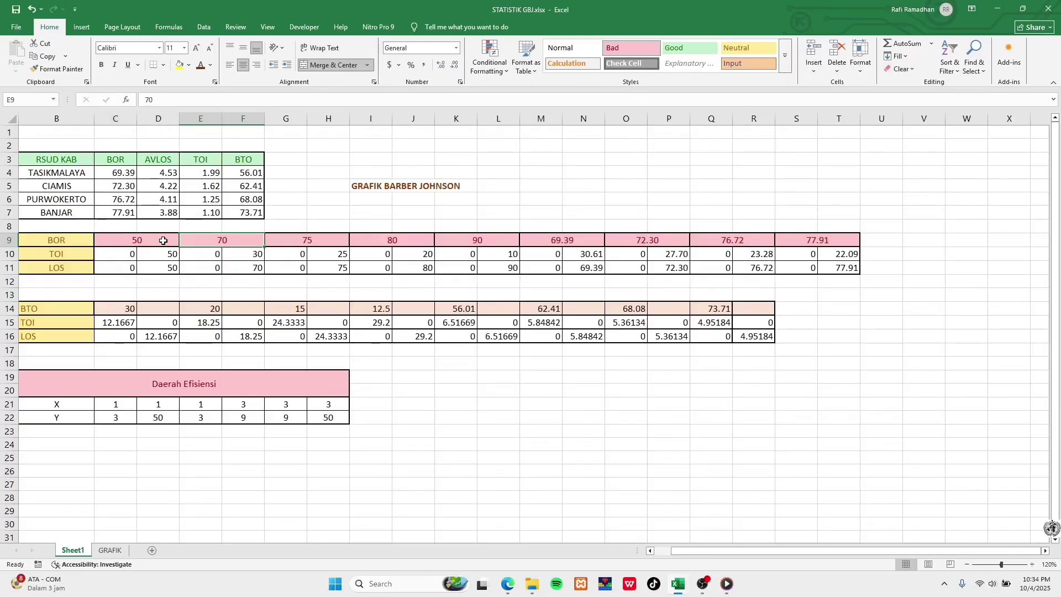
pyautogui.press('Right')
pyautogui.press('Right')
pyautogui.press('Right')
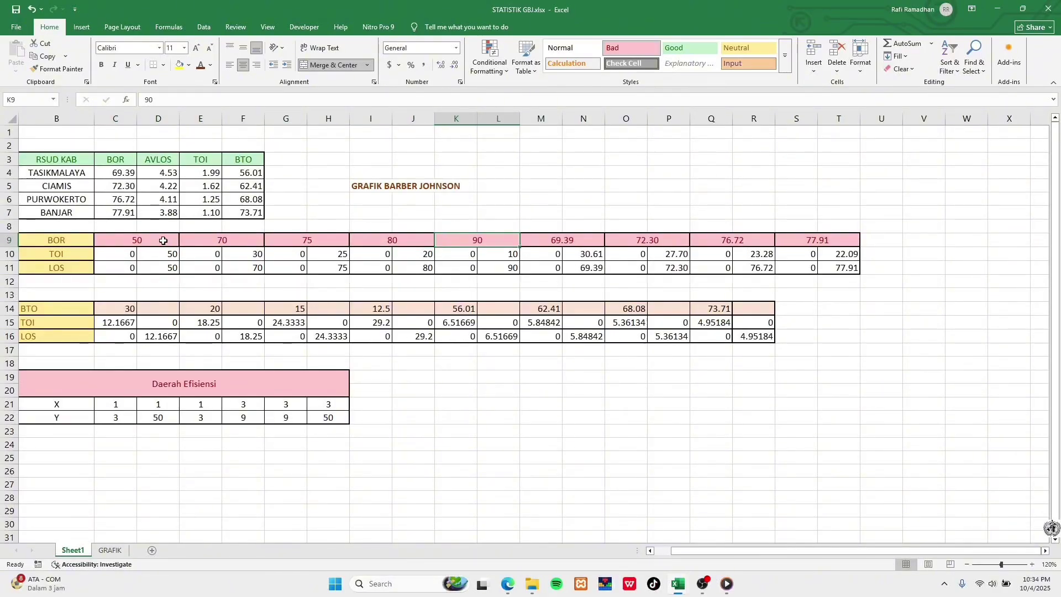
pyautogui.press('Right')
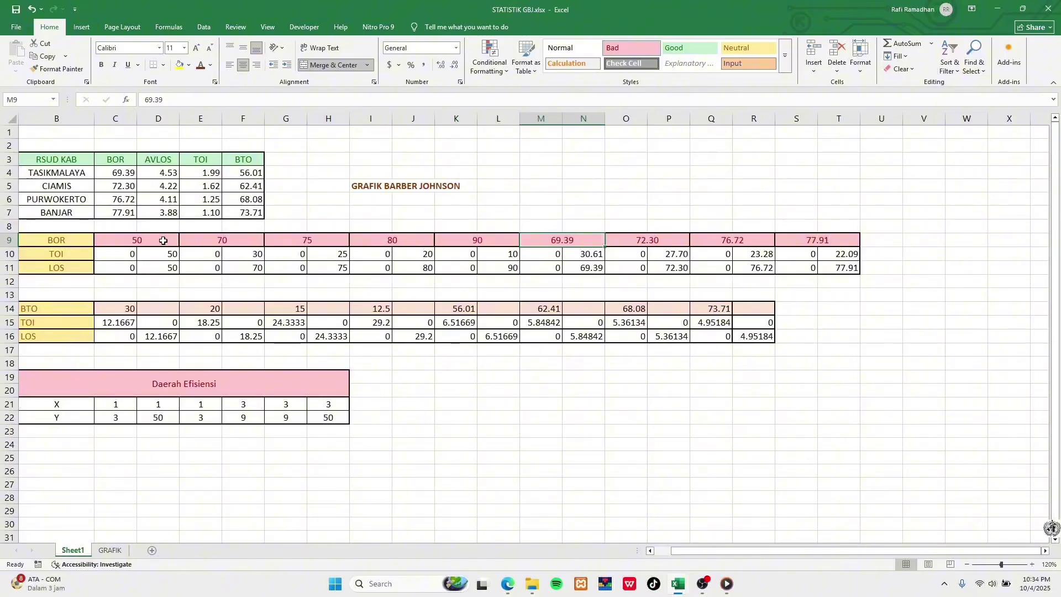
pyautogui.press('Right')
pyautogui.press('Right')
pyautogui.press('Right')
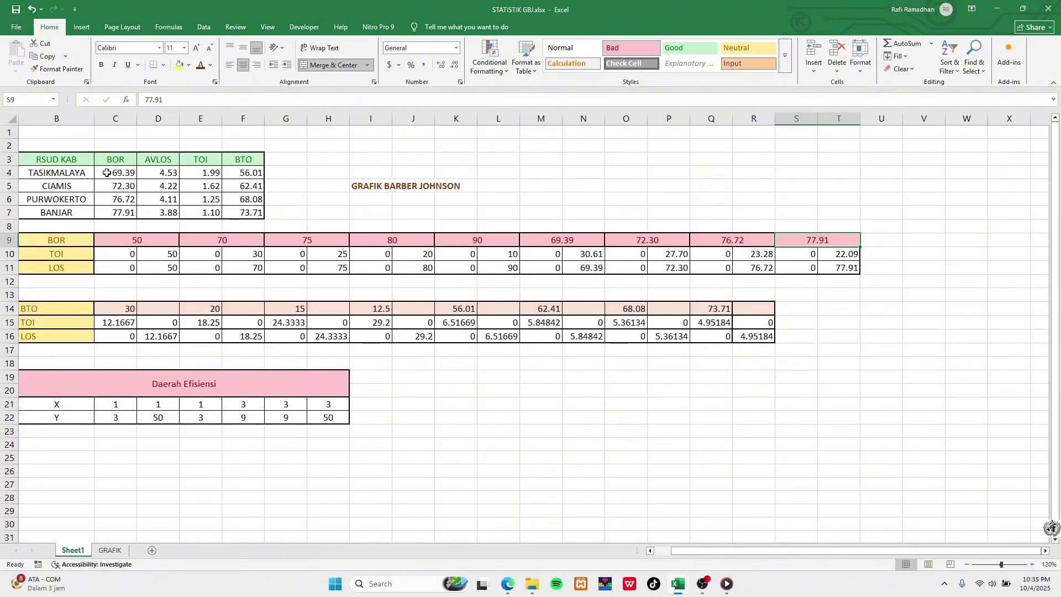
pyautogui.moveTo(106, 172); pyautogui.dragTo(114, 213)
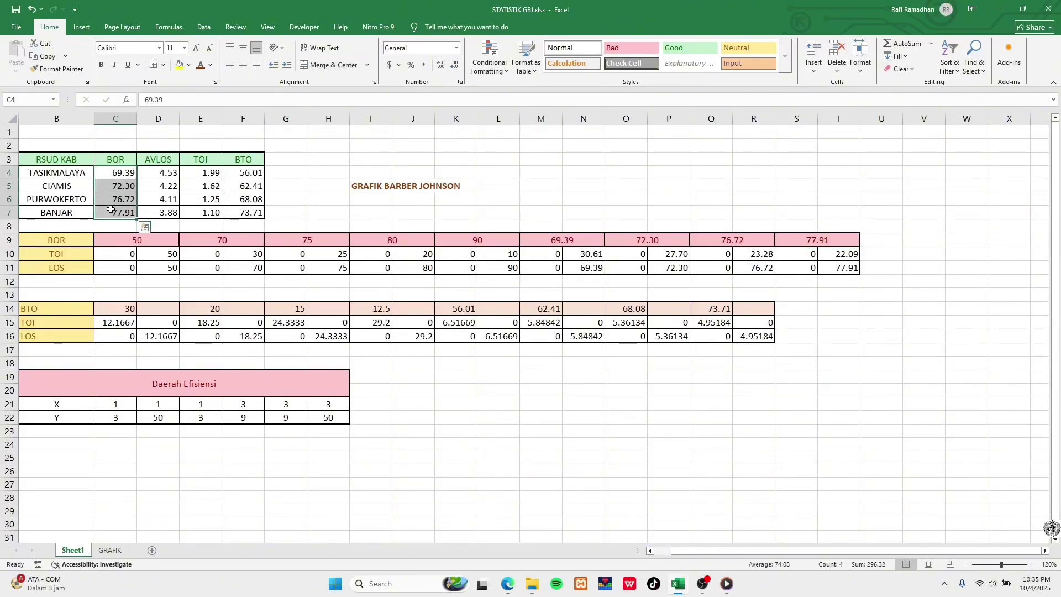
# Examine the TOI and LOS rows of the BOR table, inspecting the formulas in N10 and N11 without changing them
pyautogui.click(59, 254)
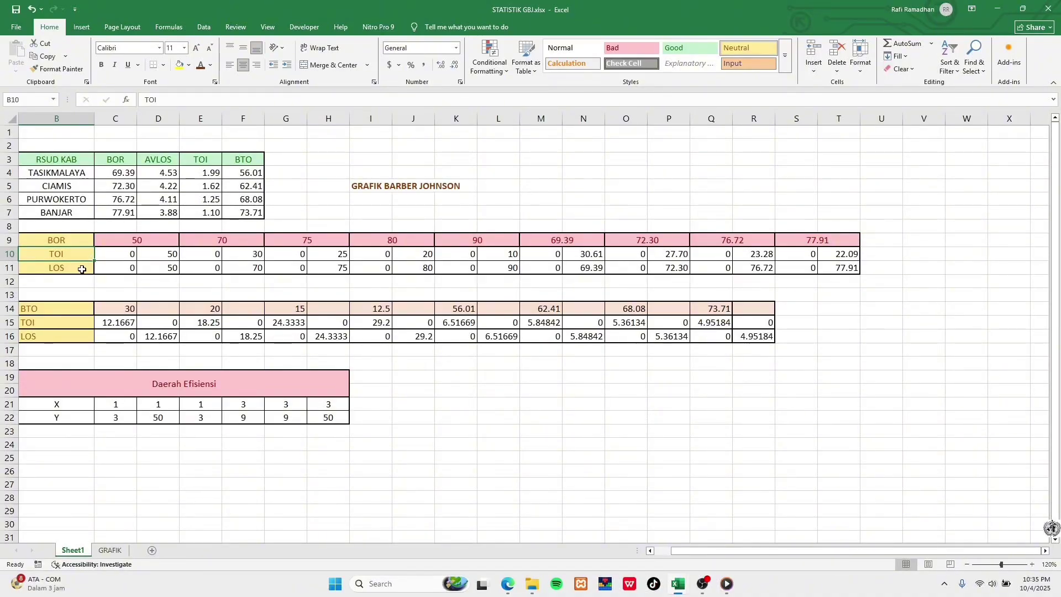
pyautogui.click(82, 270)
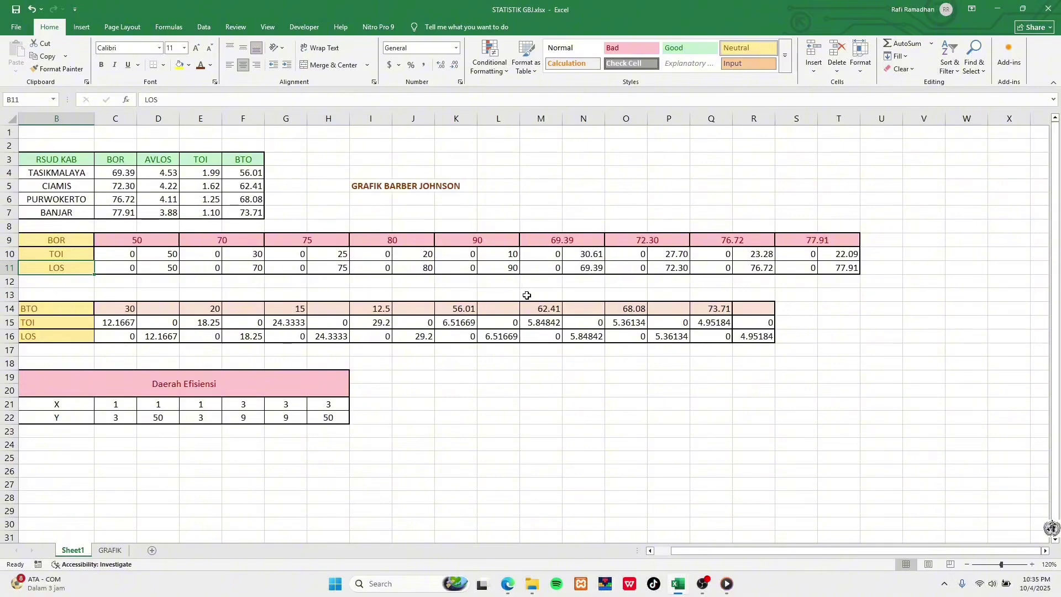
pyautogui.click(572, 239)
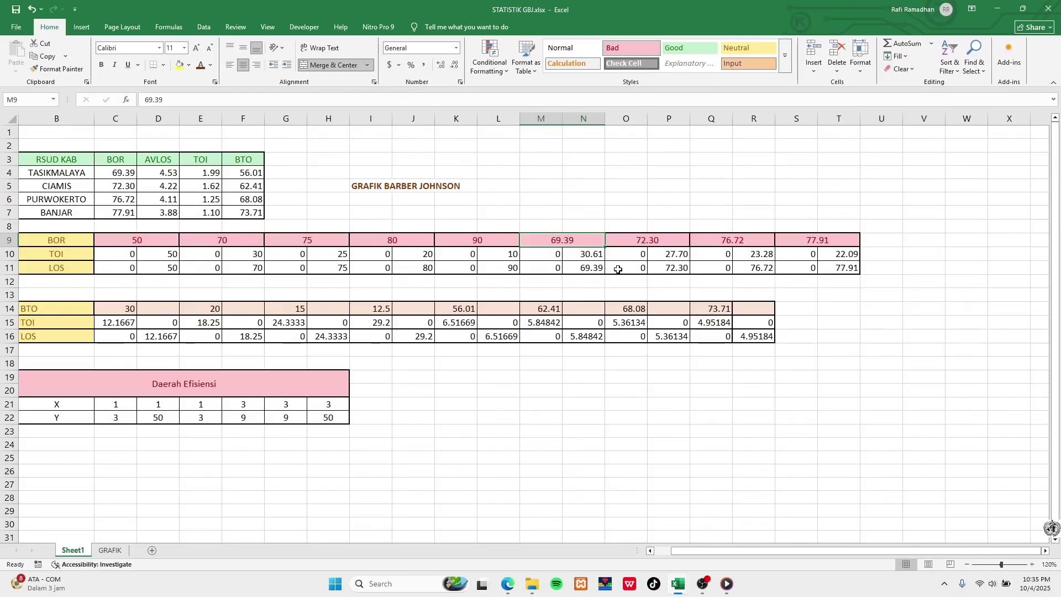
pyautogui.click(586, 253)
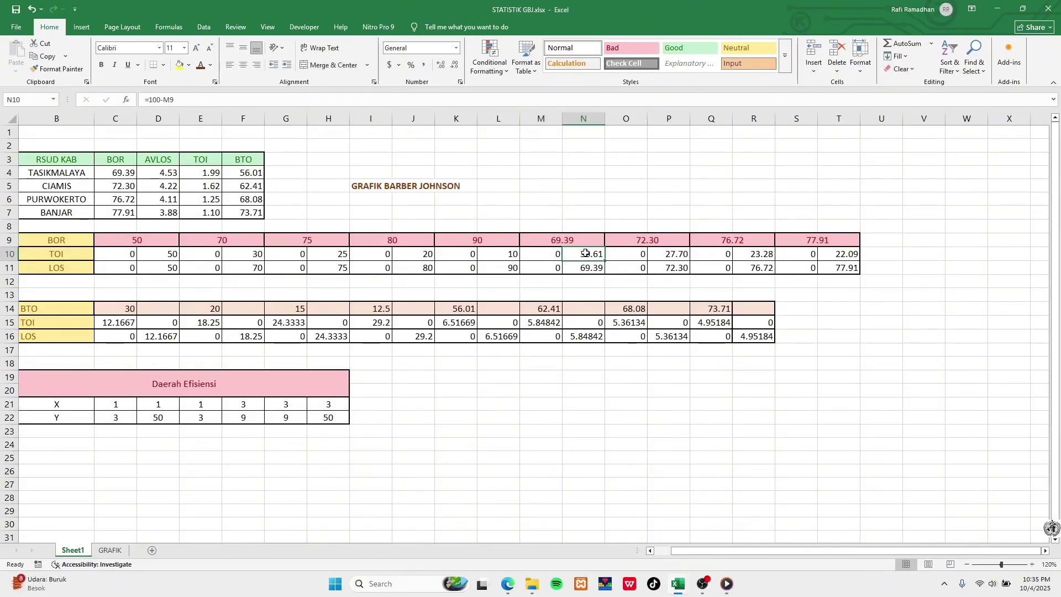
pyautogui.doubleClick(585, 254)
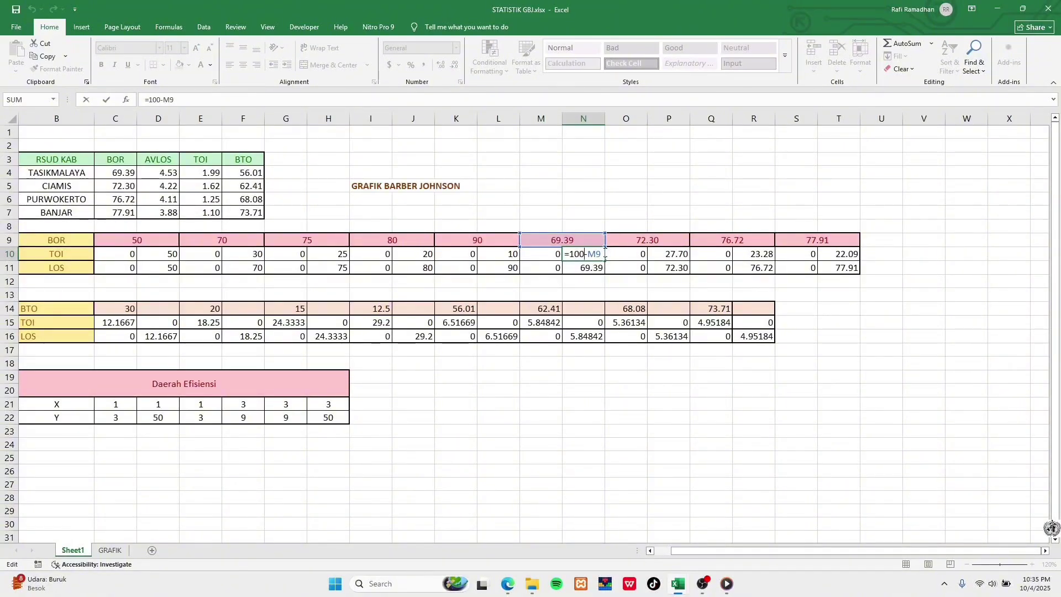
pyautogui.press('Return')
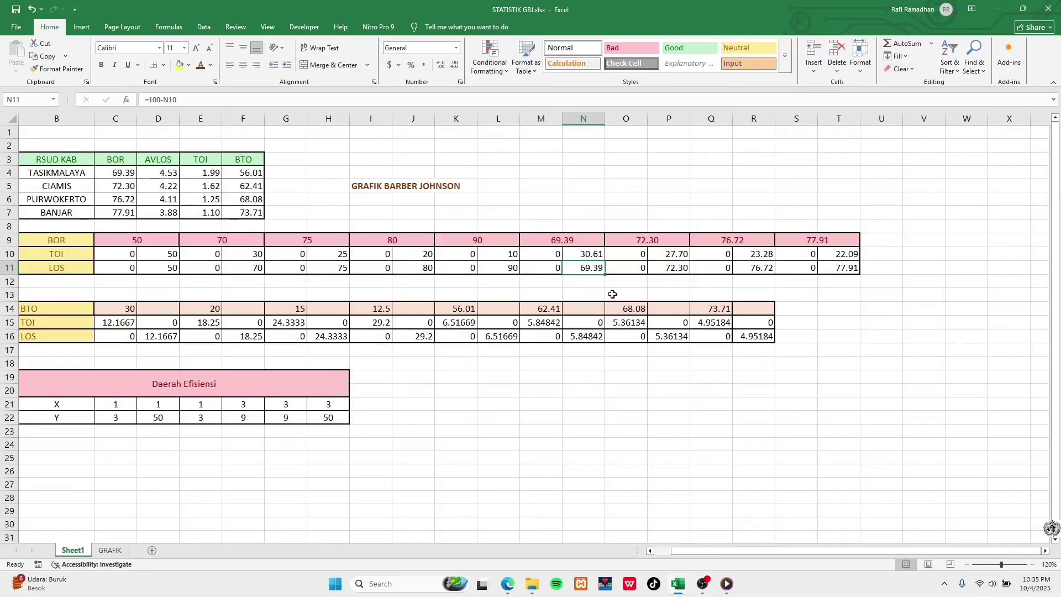
pyautogui.doubleClick(594, 268)
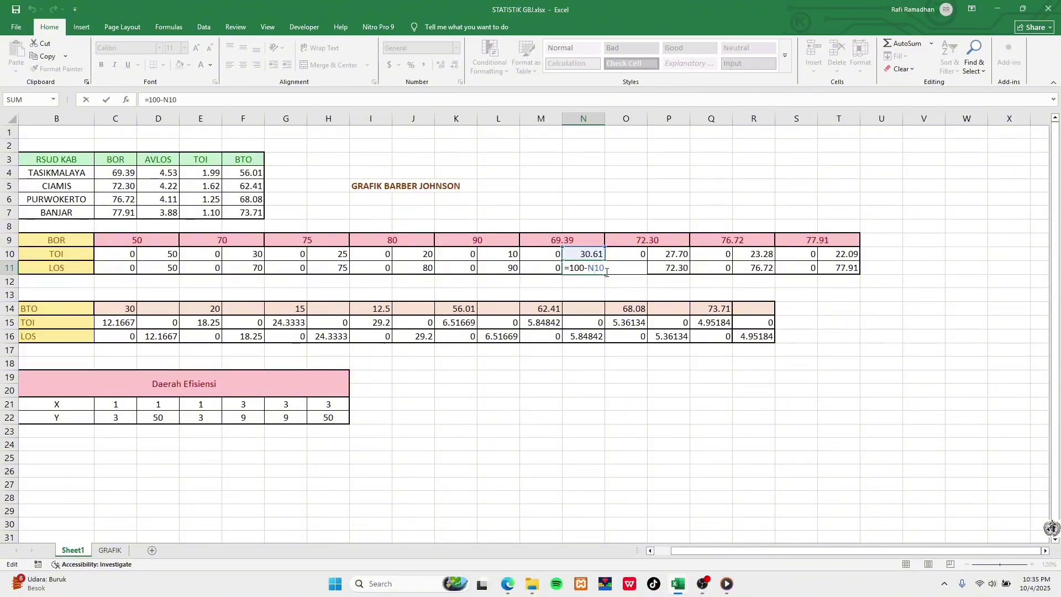
pyautogui.press('Return')
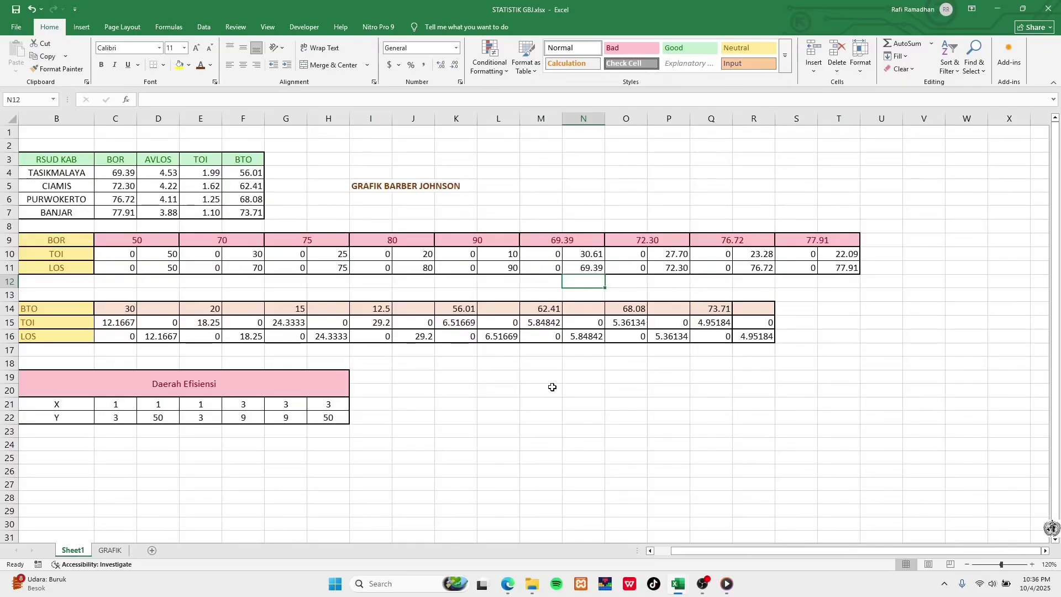
# Go through the BTO values across row 14 and compare them with the hospitals' BTO figures in column F
pyautogui.click(72, 311)
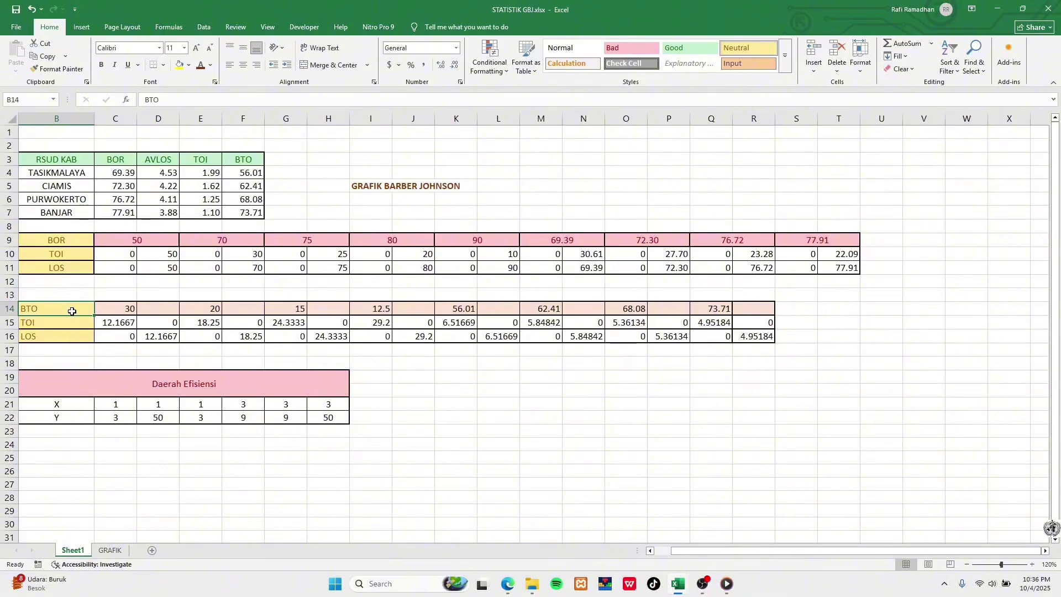
pyautogui.click(129, 308)
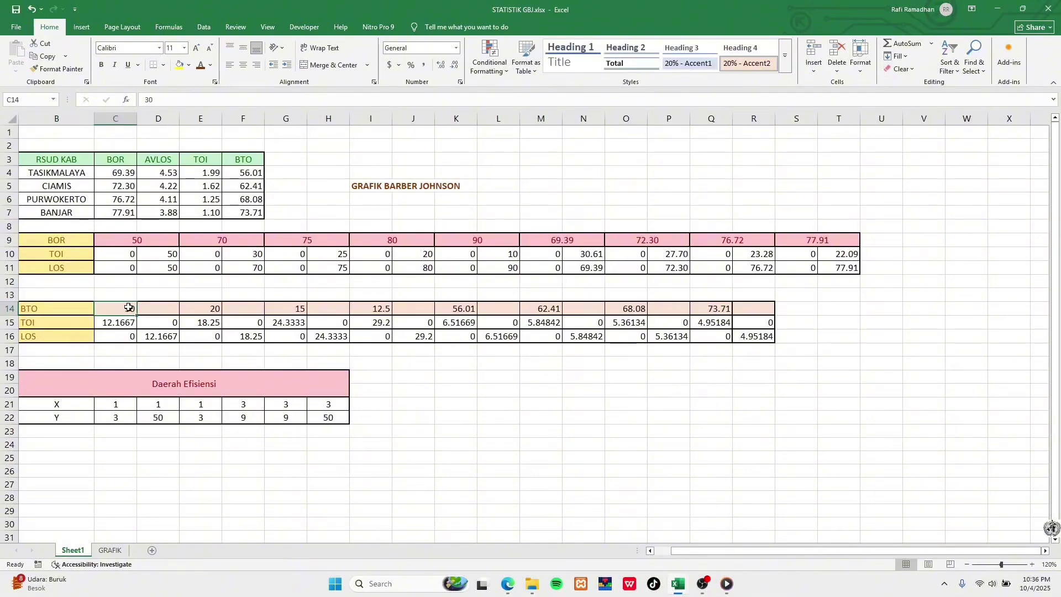
pyautogui.press('Right')
pyautogui.press('Right')
pyautogui.press('Right')
pyautogui.press('Right')
pyautogui.press('Right')
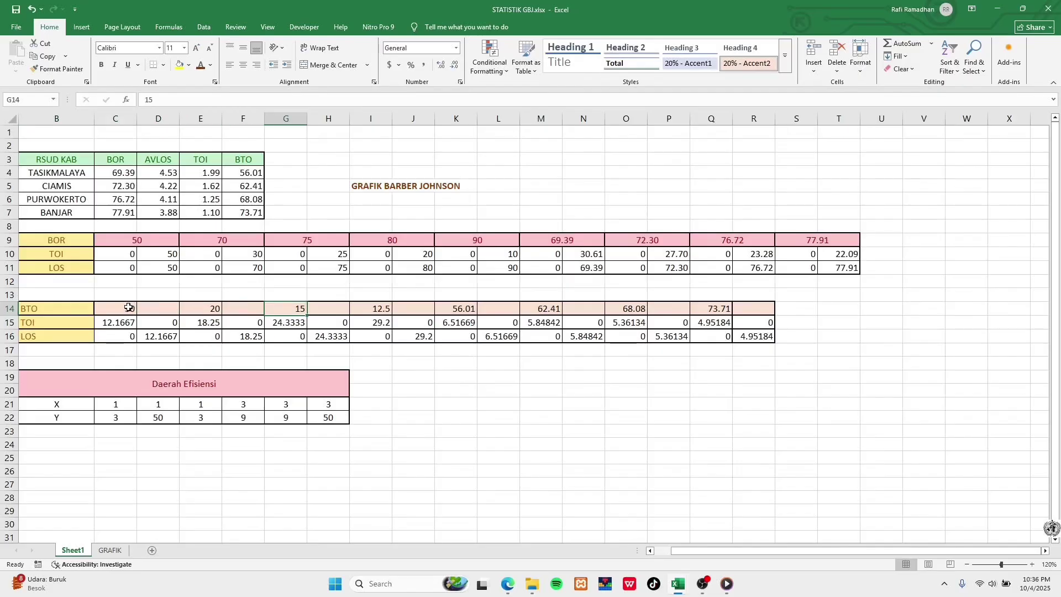
pyautogui.press('Right')
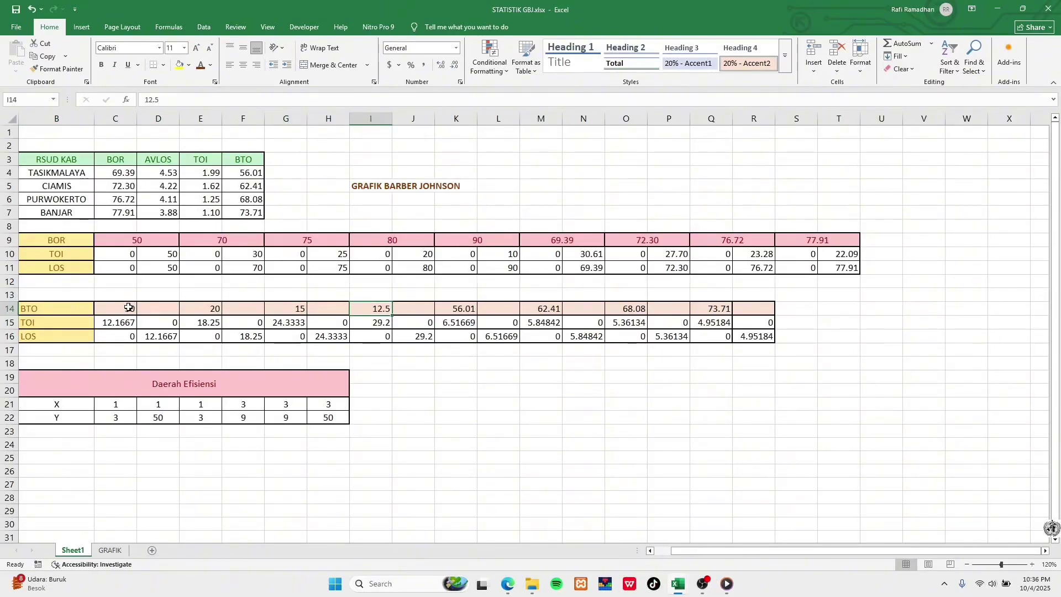
pyautogui.press('Right')
pyautogui.press('Right')
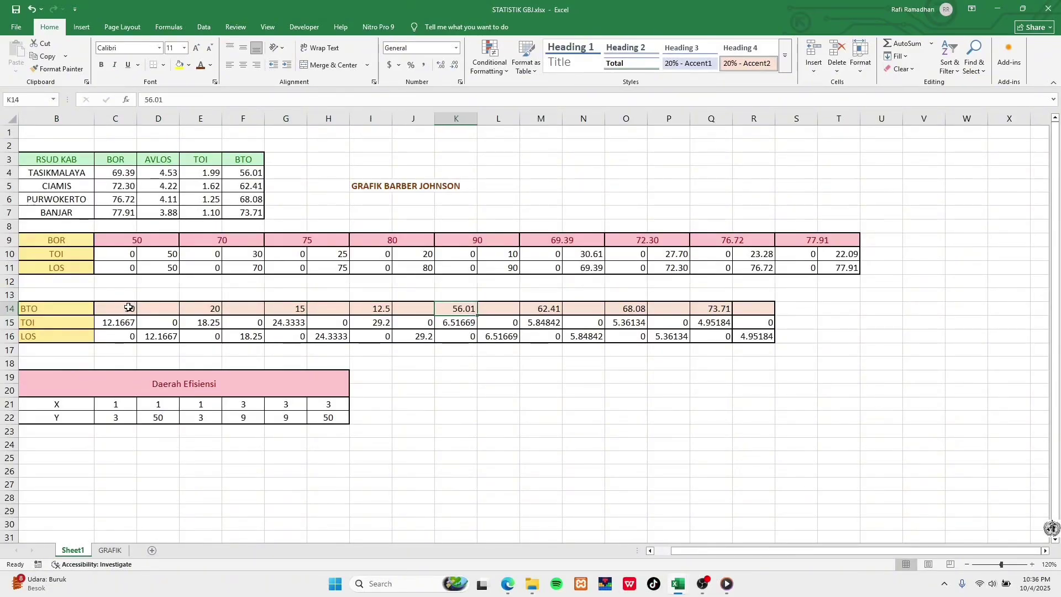
pyautogui.click(720, 309)
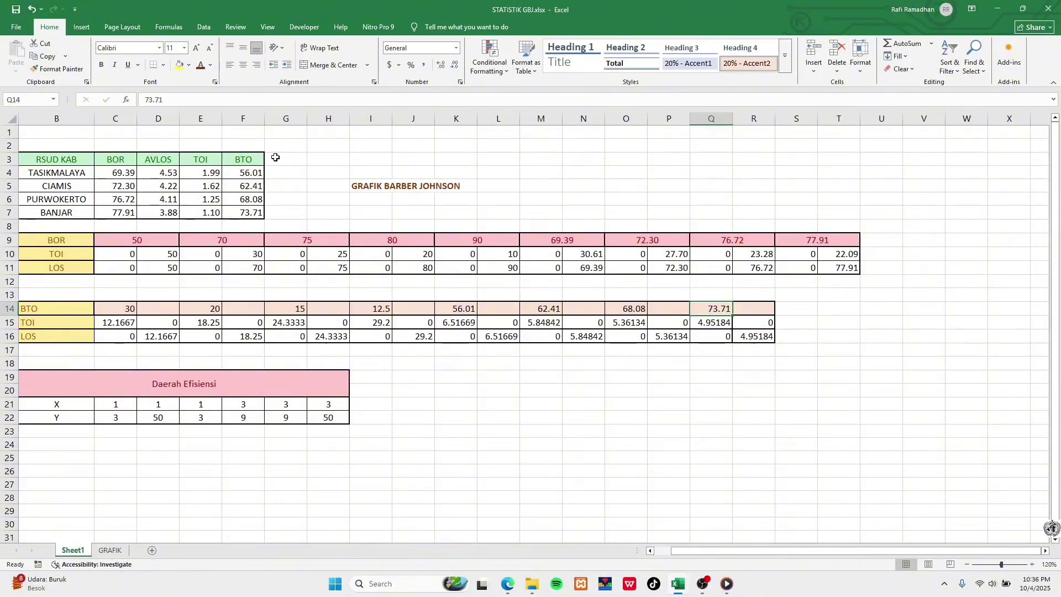
pyautogui.moveTo(251, 187); pyautogui.dragTo(252, 206)
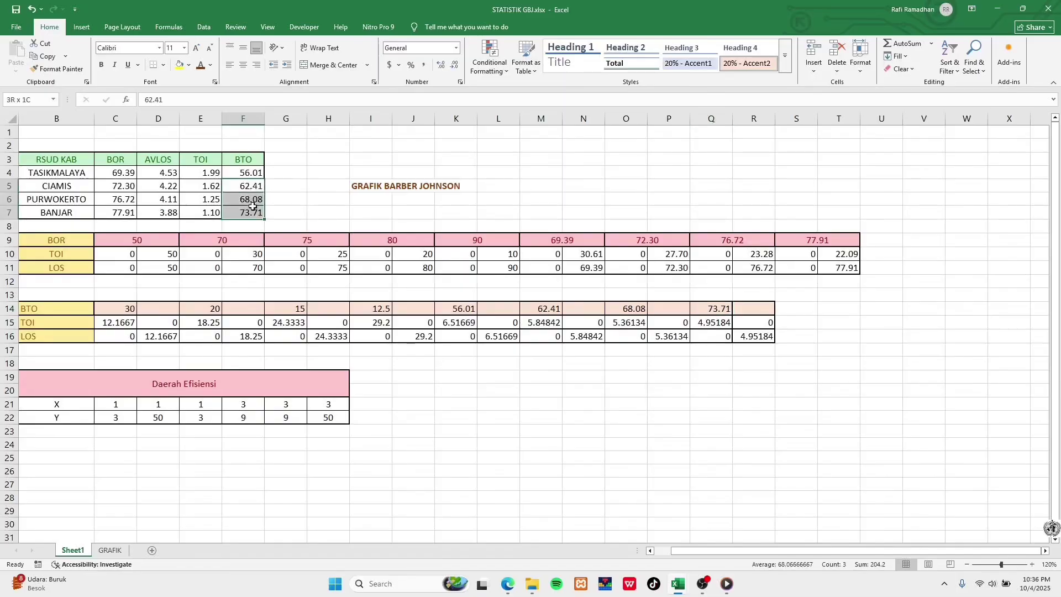
pyautogui.click(349, 222)
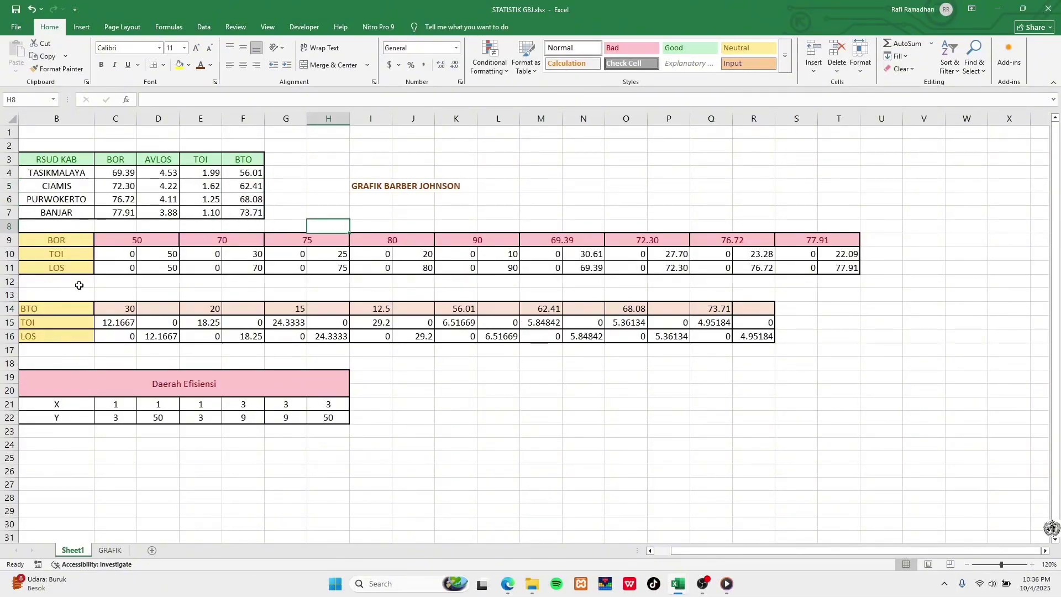
# Inspect the TOI formula in K15 and the LOS formula in L16 of the BTO table without changing them
pyautogui.click(83, 322)
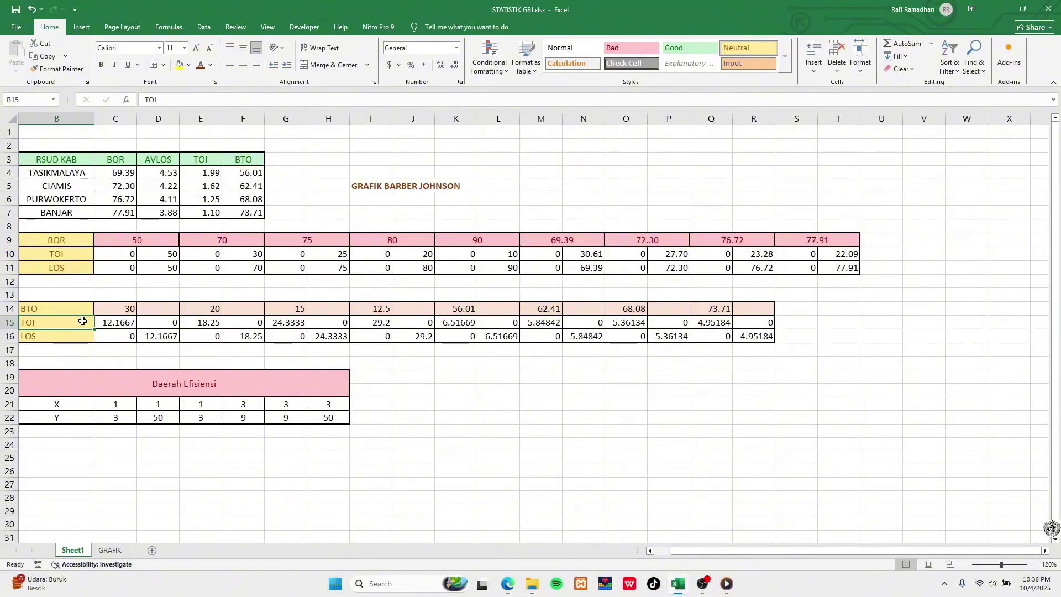
pyautogui.click(466, 308)
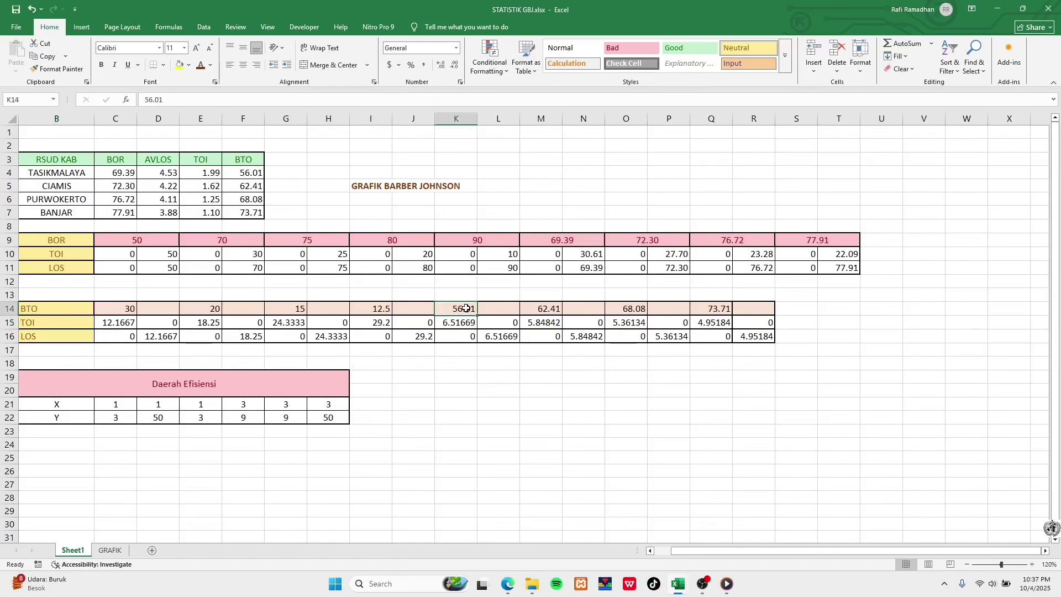
pyautogui.click(462, 322)
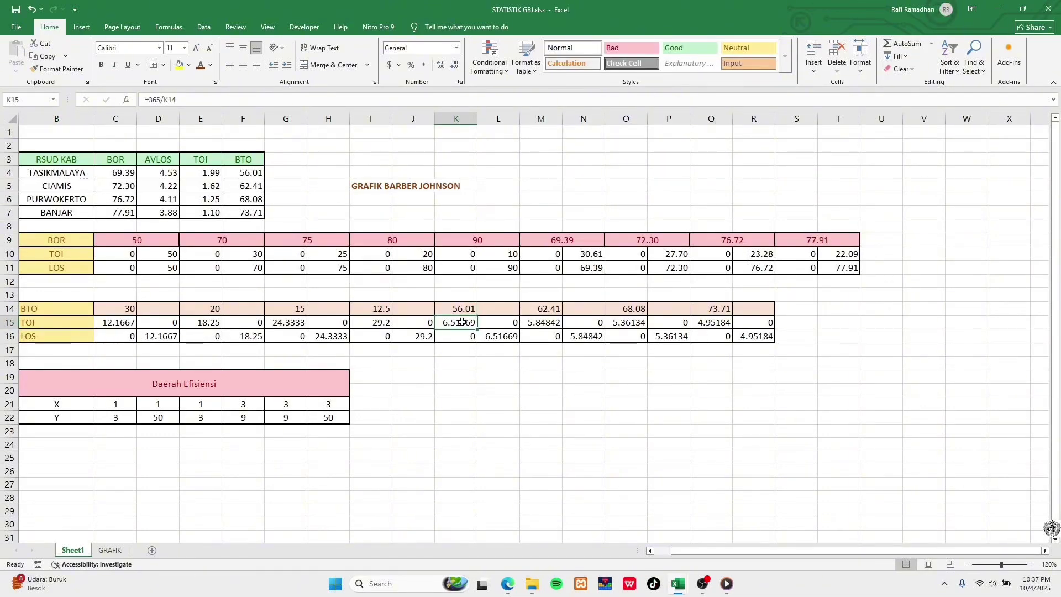
pyautogui.doubleClick(462, 322)
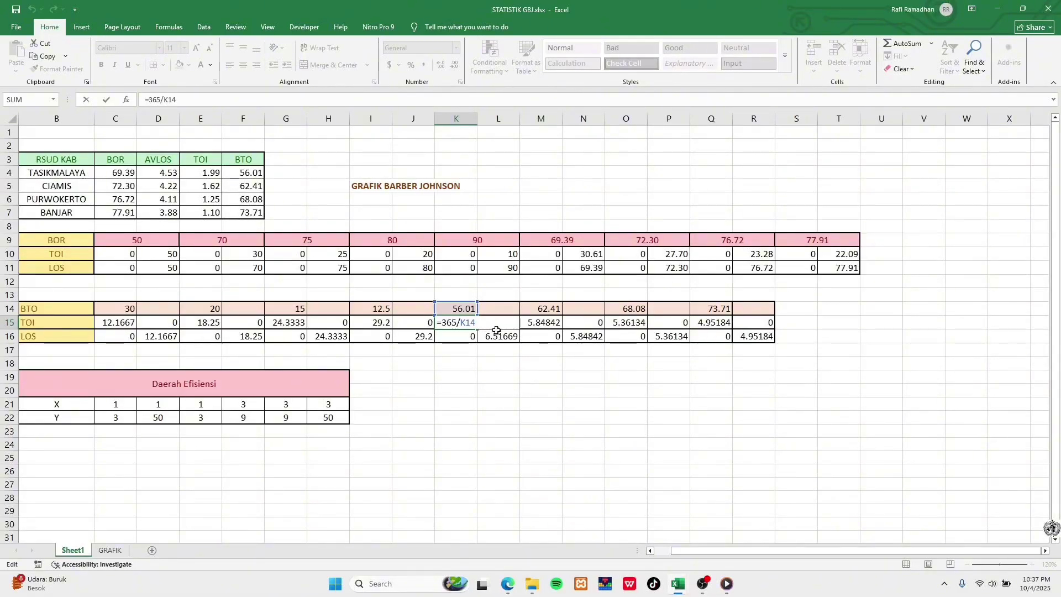
pyautogui.press('Return')
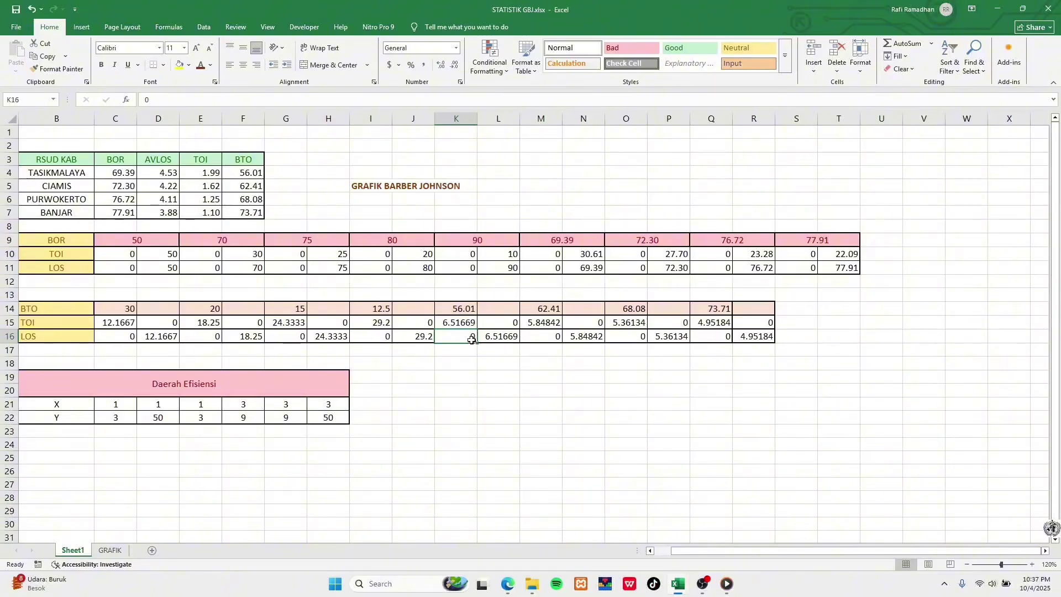
pyautogui.click(467, 322)
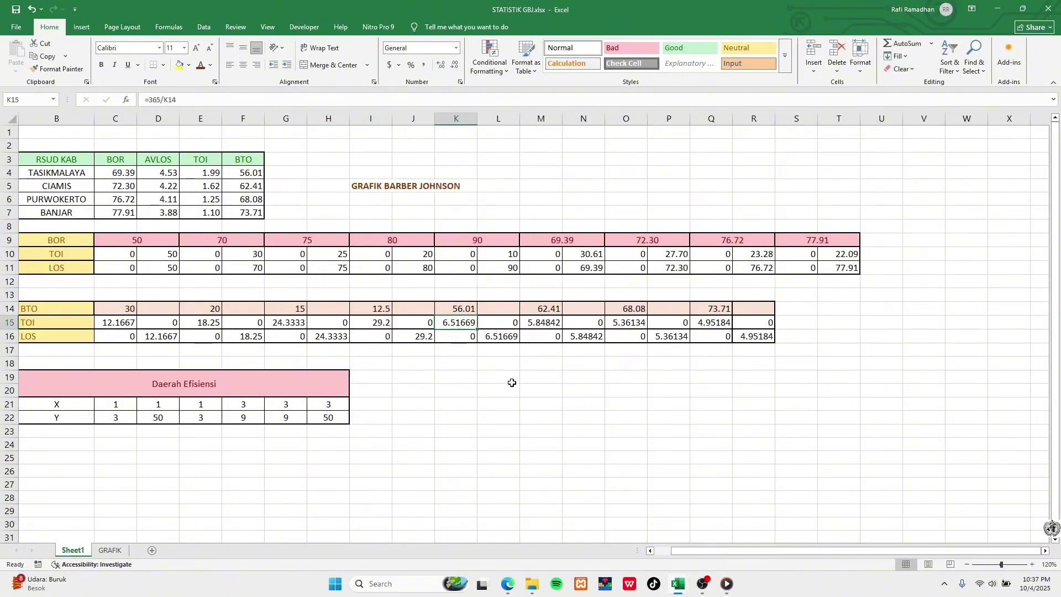
pyautogui.doubleClick(506, 339)
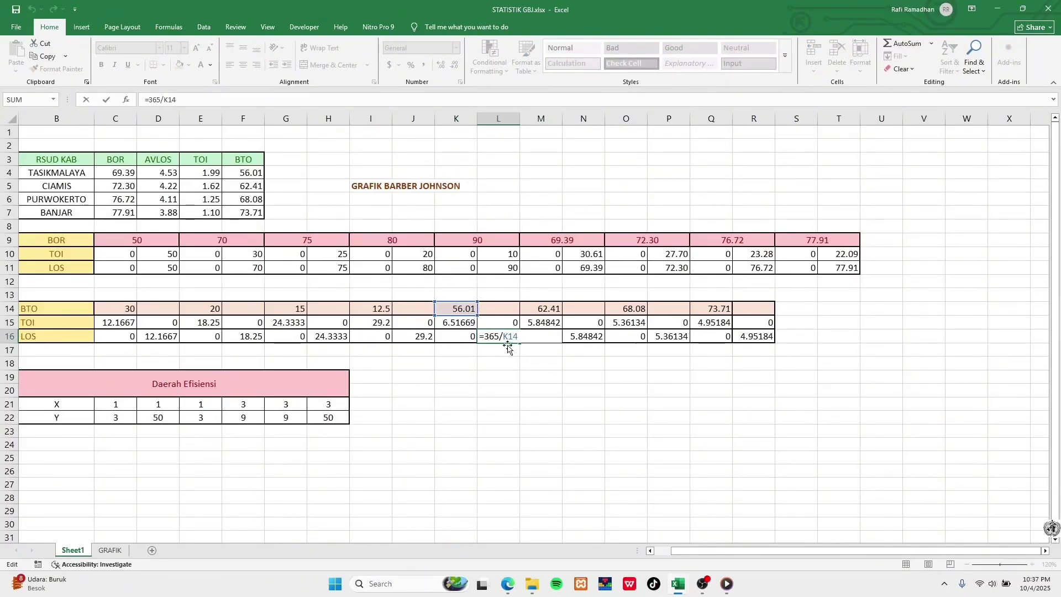
pyautogui.press('Return')
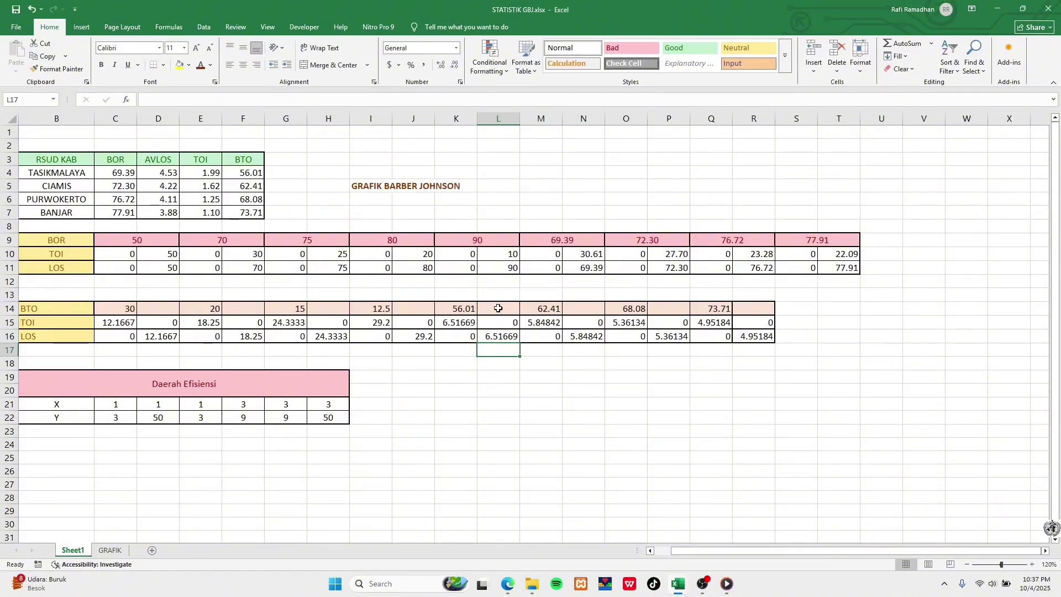
# Review the four hospital BTO values in K14, M14, O14 and Q14, and the Daerah Efisiensi table heading
pyautogui.click(464, 309)
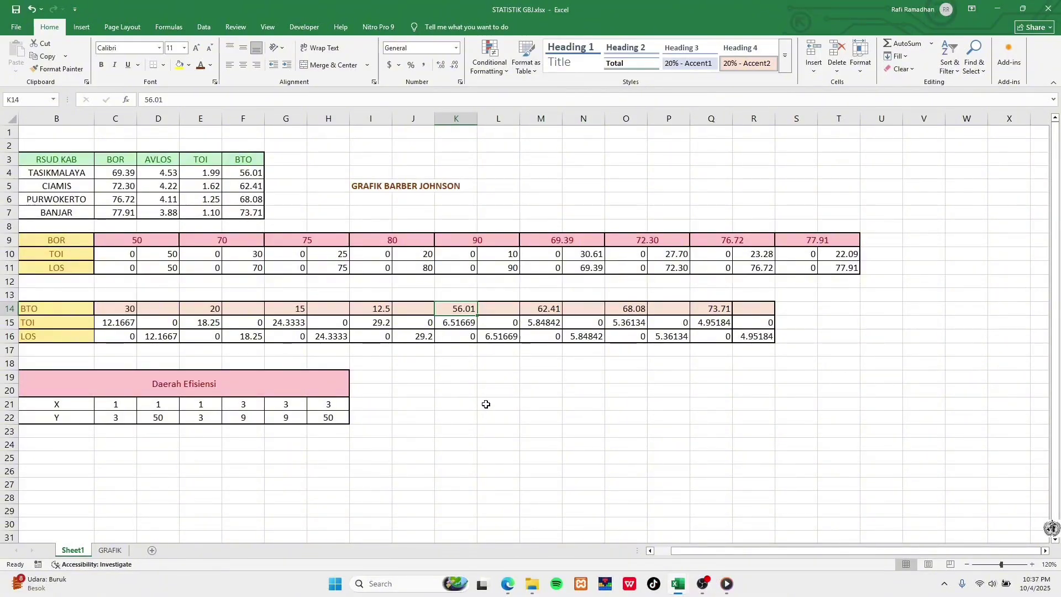
pyautogui.click(548, 310)
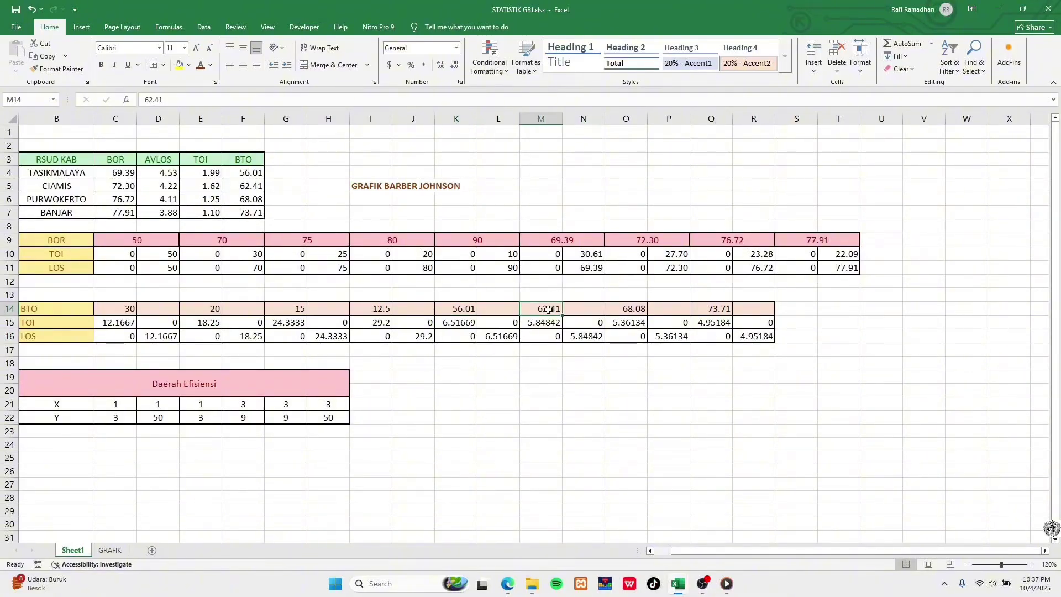
pyautogui.click(636, 310)
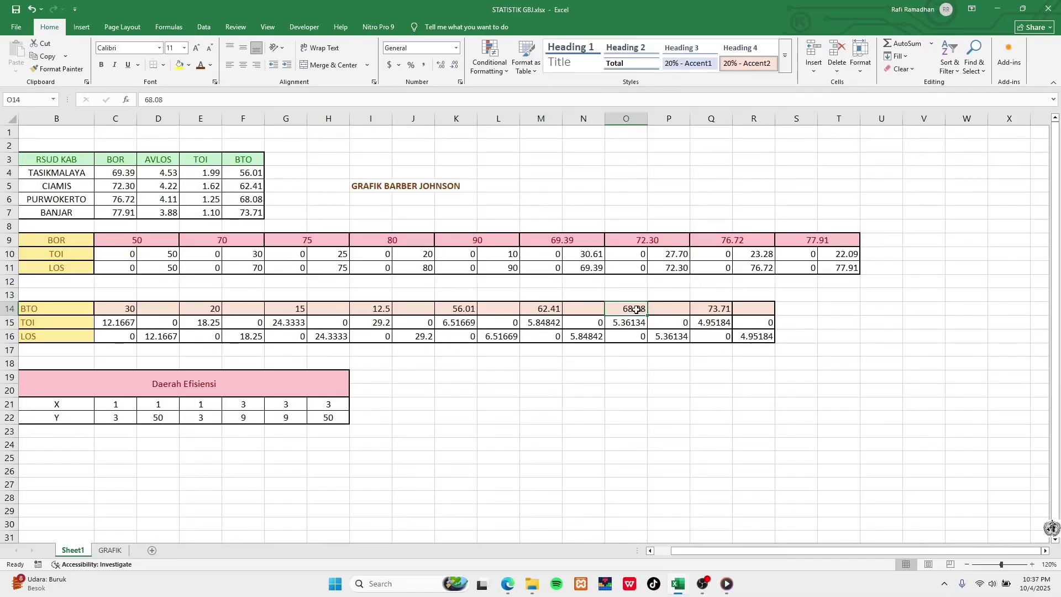
pyautogui.click(721, 308)
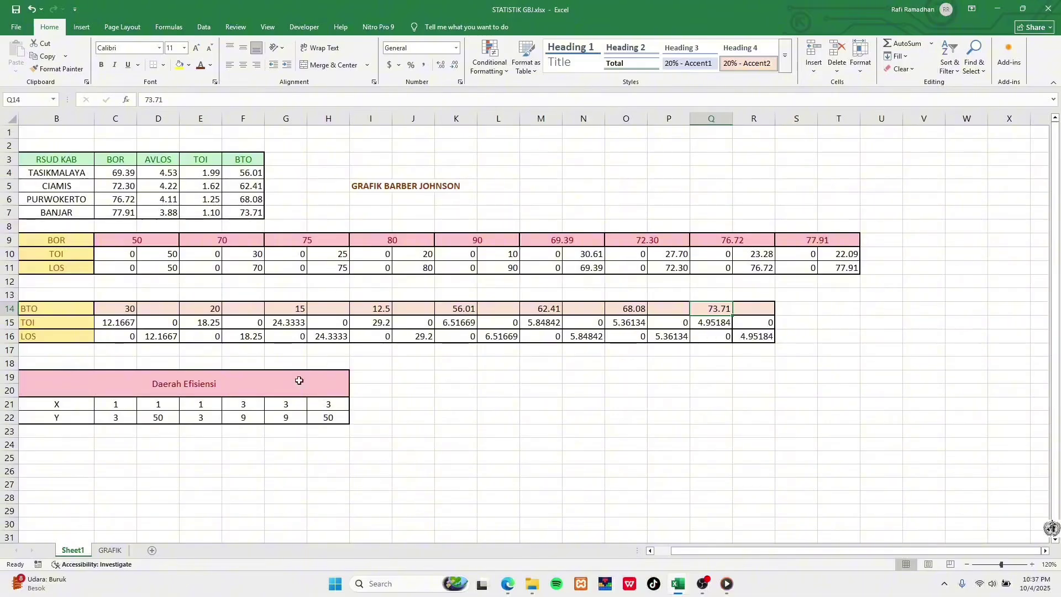
pyautogui.click(222, 386)
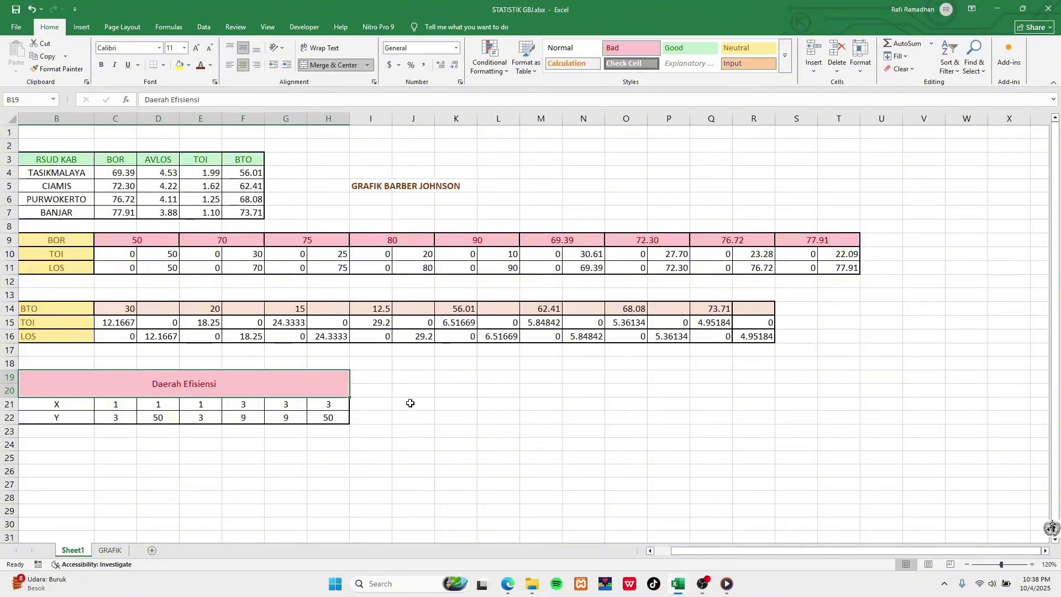
# Insert a Scatter with Straight Lines and Markers chart from the BOR table's TOI and LOS values in C10:T11
pyautogui.click(370, 400)
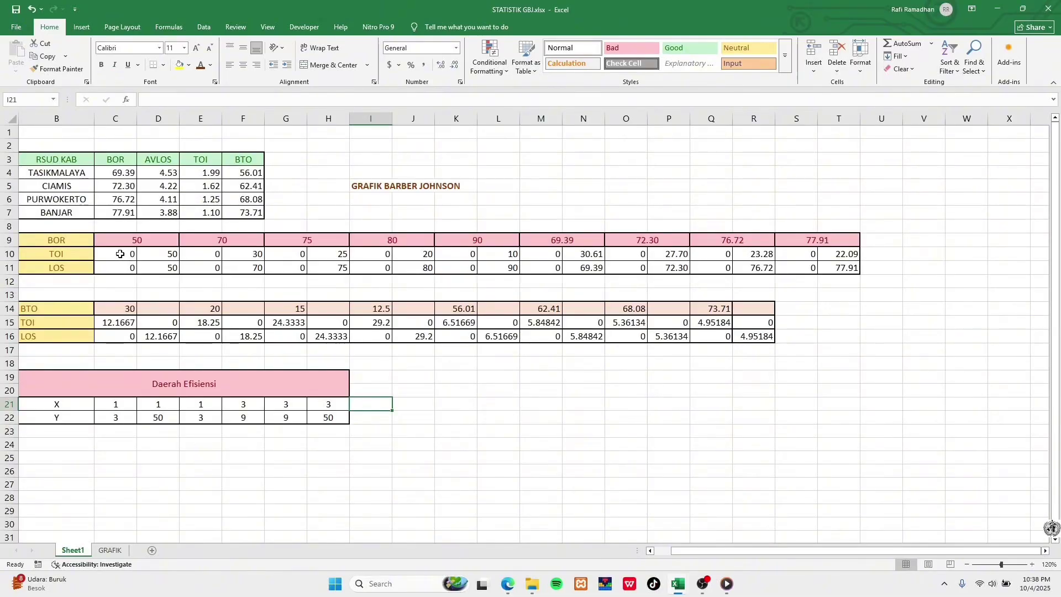
pyautogui.moveTo(120, 253); pyautogui.dragTo(844, 269)
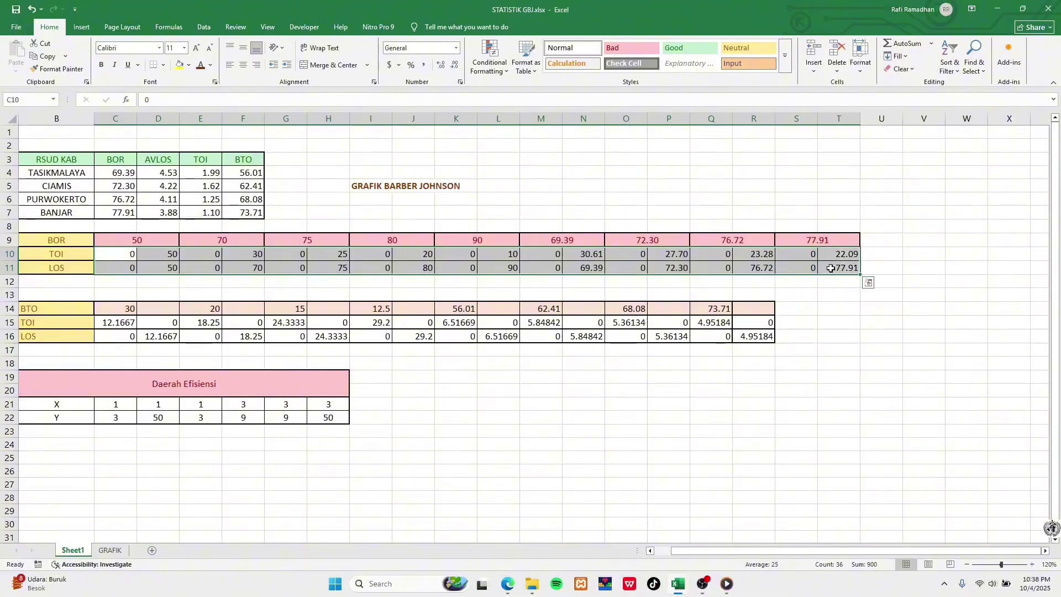
pyautogui.click(83, 27)
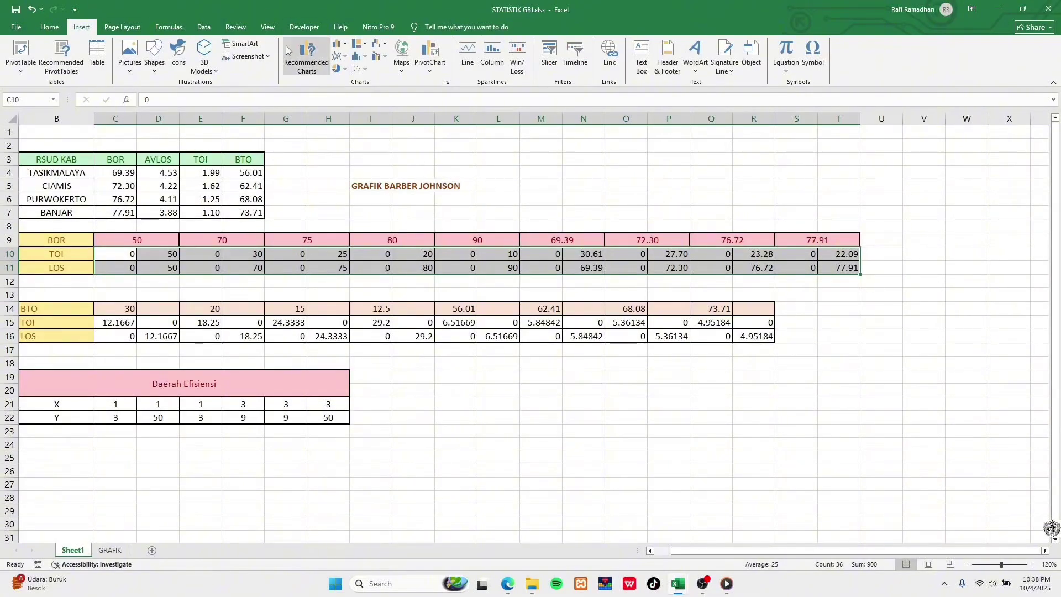
pyautogui.click(363, 69)
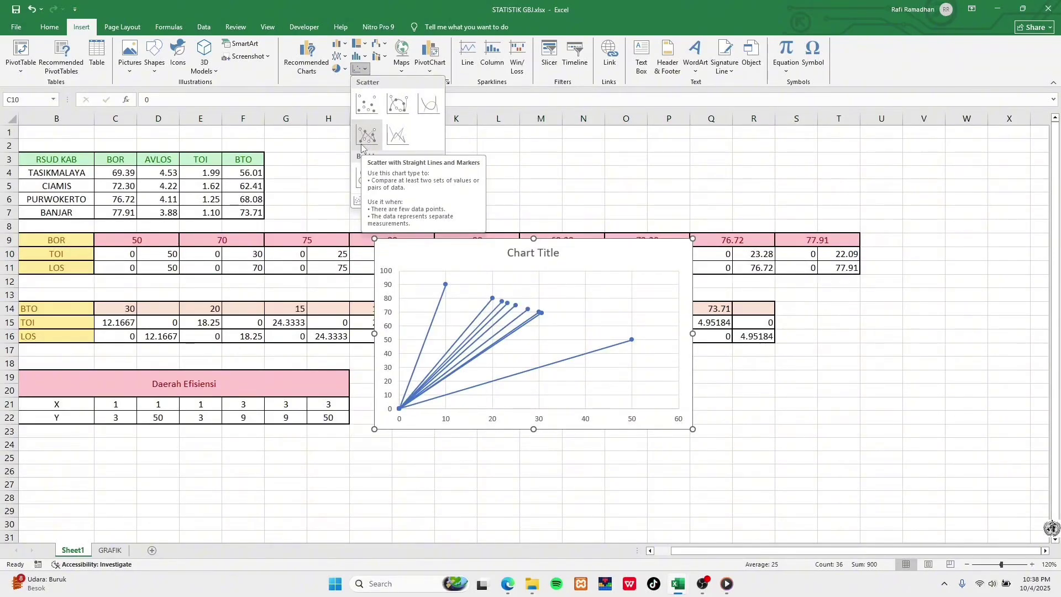
pyautogui.click(362, 146)
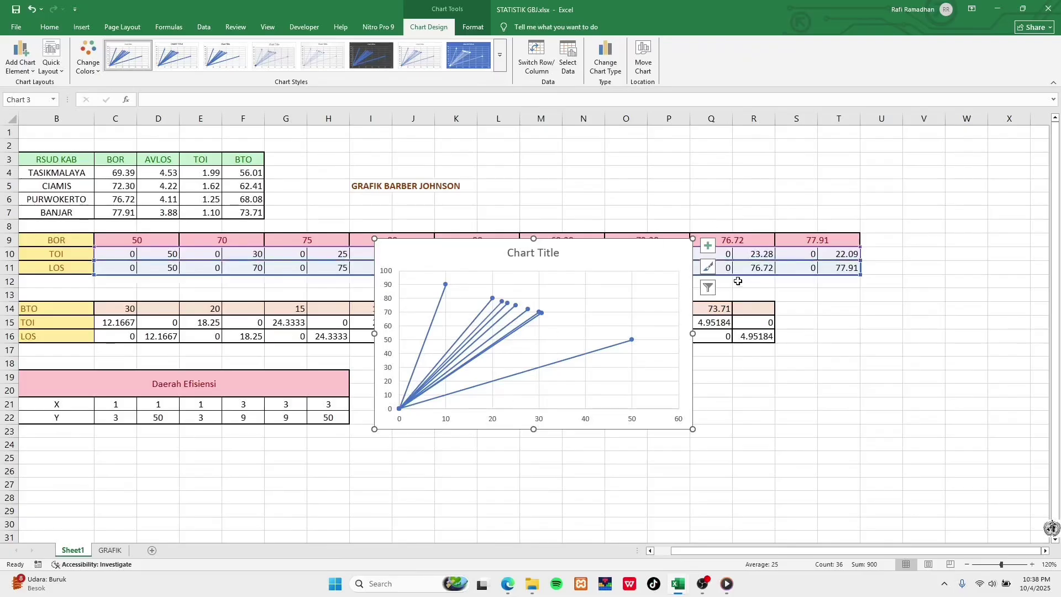
# Move the scatter chart to the GRAFIK sheet as an object and enlarge it to span about C5 to M26
pyautogui.rightClick(585, 327)
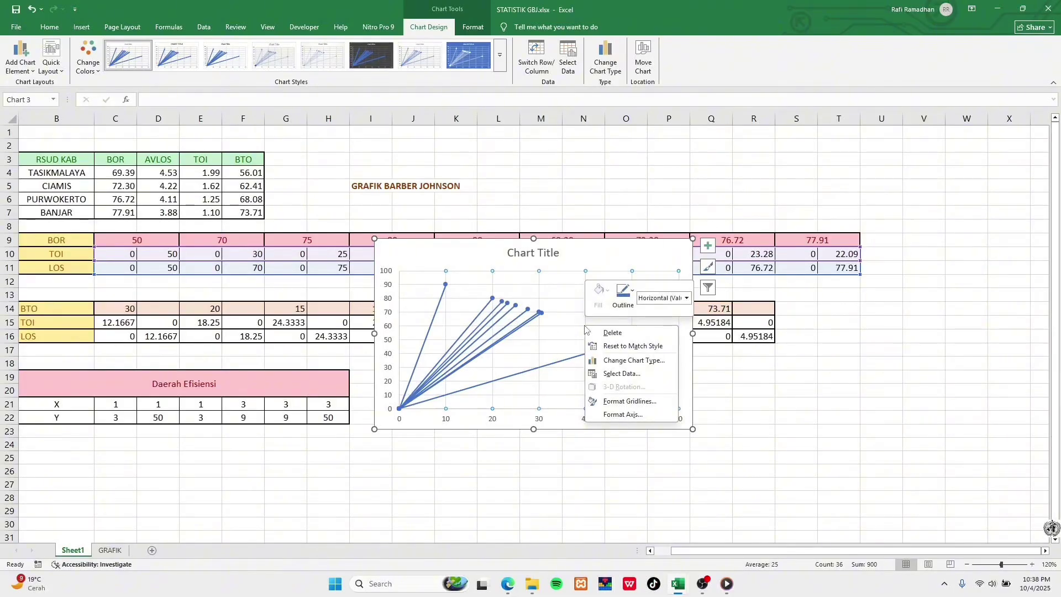
pyautogui.rightClick(462, 262)
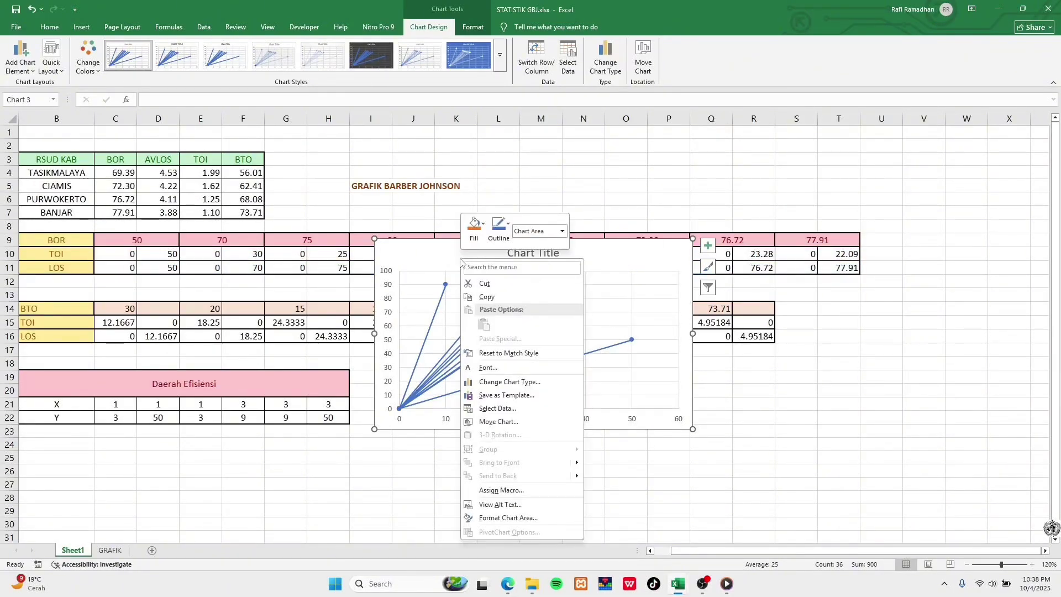
pyautogui.click(500, 422)
pyautogui.click(616, 435)
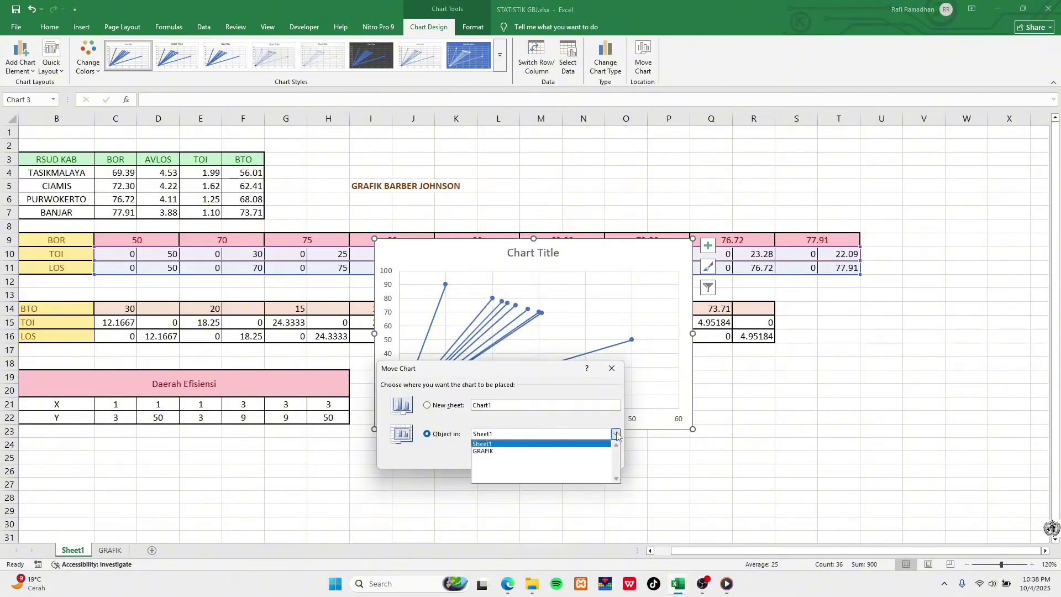
pyautogui.click(574, 452)
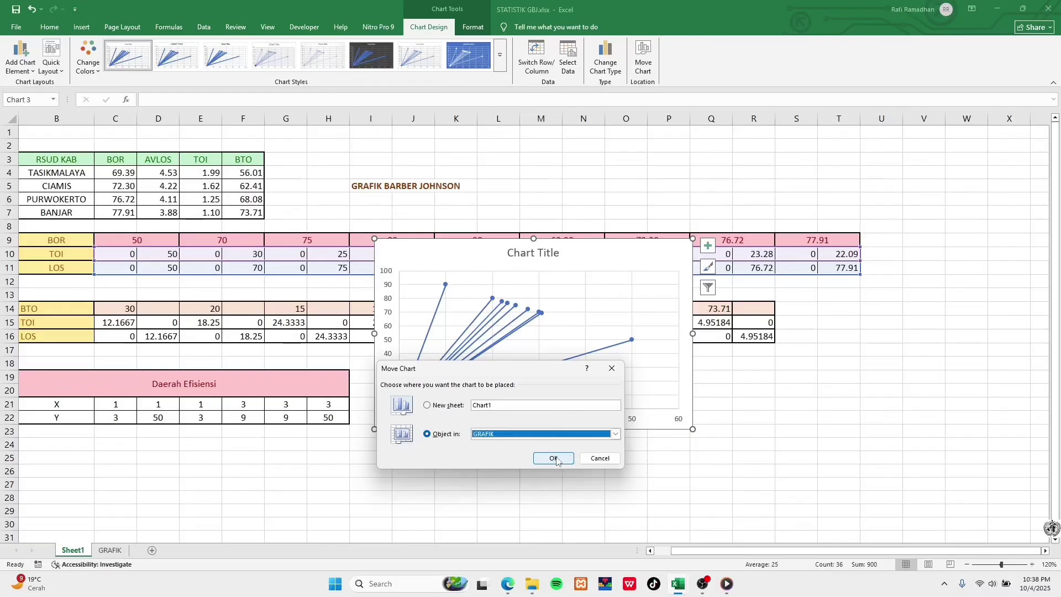
pyautogui.click(554, 458)
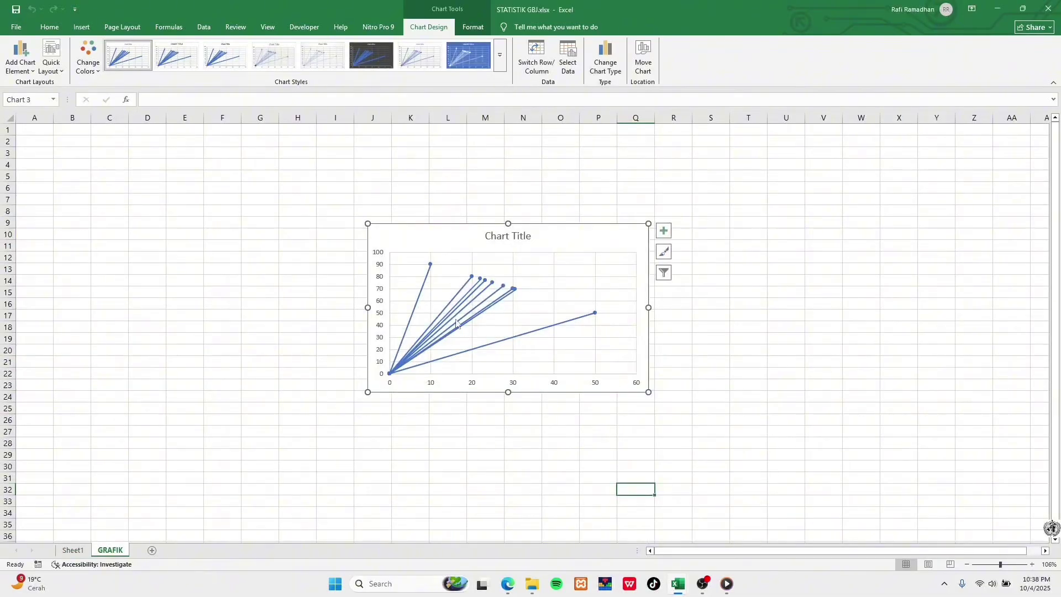
pyautogui.moveTo(582, 230); pyautogui.dragTo(341, 188)
pyautogui.moveTo(405, 351); pyautogui.dragTo(503, 424)
# Replace the chart's placeholder title with GRAFIK BARBER JOHNSON
pyautogui.doubleClick(327, 188)
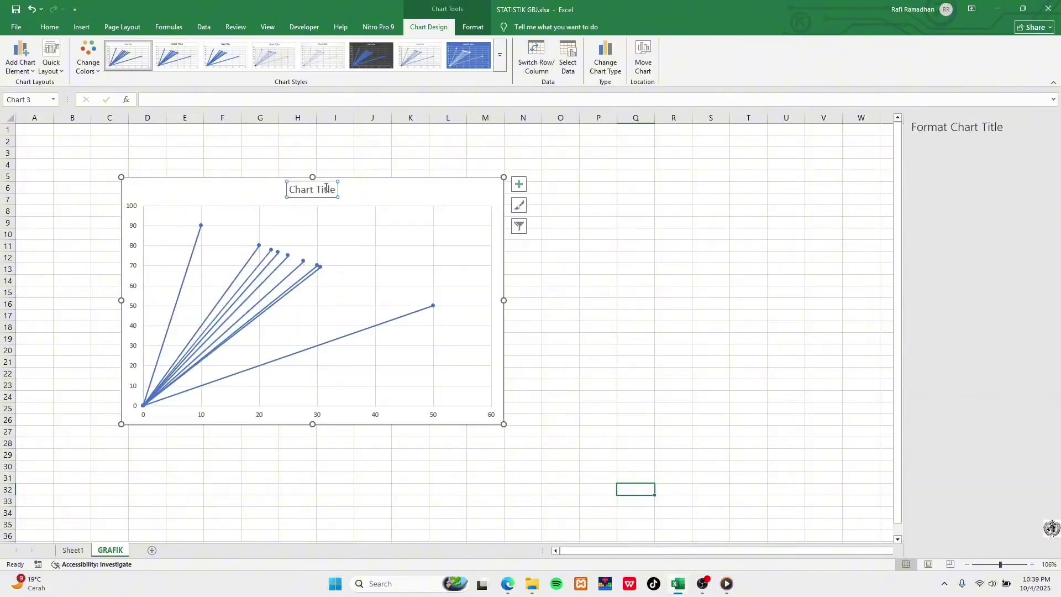
pyautogui.click(334, 190)
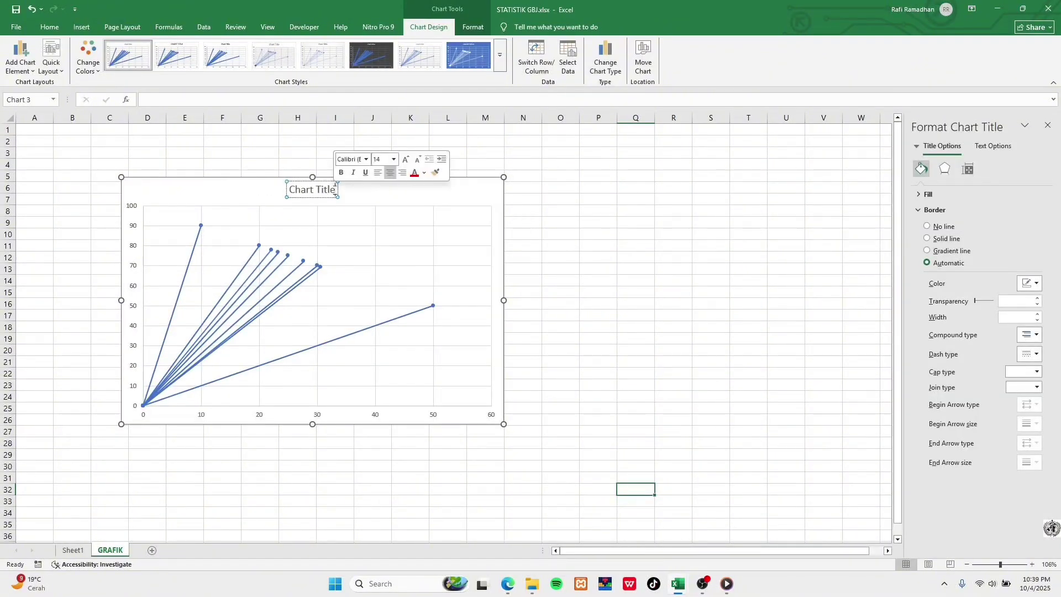
pyautogui.press('BackSpace')
pyautogui.press('BackSpace')
pyautogui.press('BackSpace')
pyautogui.press('BackSpace')
pyautogui.press('BackSpace')
pyautogui.press('BackSpace')
pyautogui.press('BackSpace')
pyautogui.press('BackSpace')
pyautogui.press('BackSpace')
pyautogui.press('BackSpace')
pyautogui.press('BackSpace')
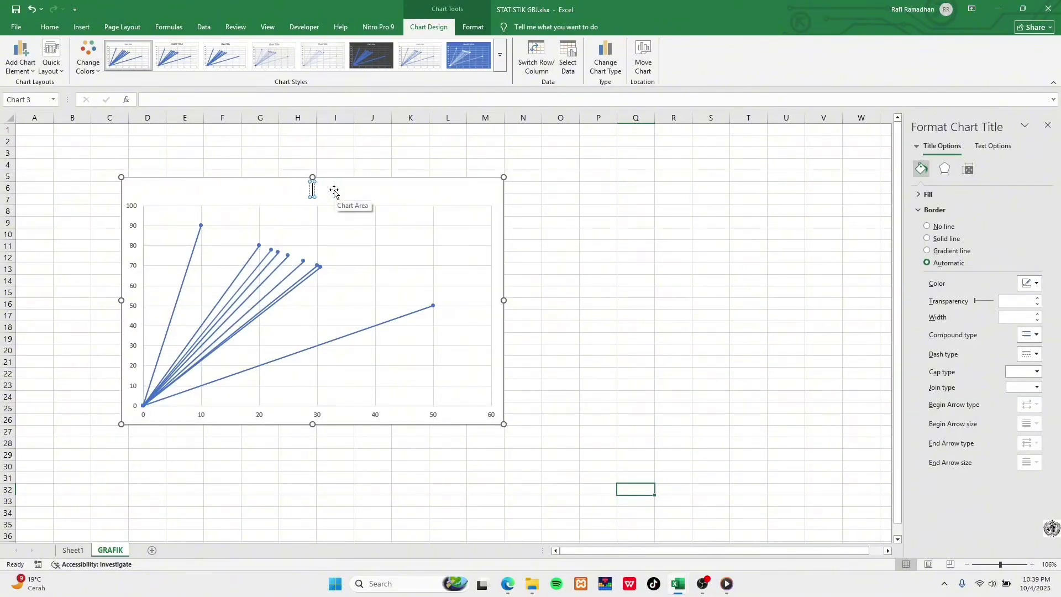
pyautogui.write('GRAFIK BARBER JOHNSON')
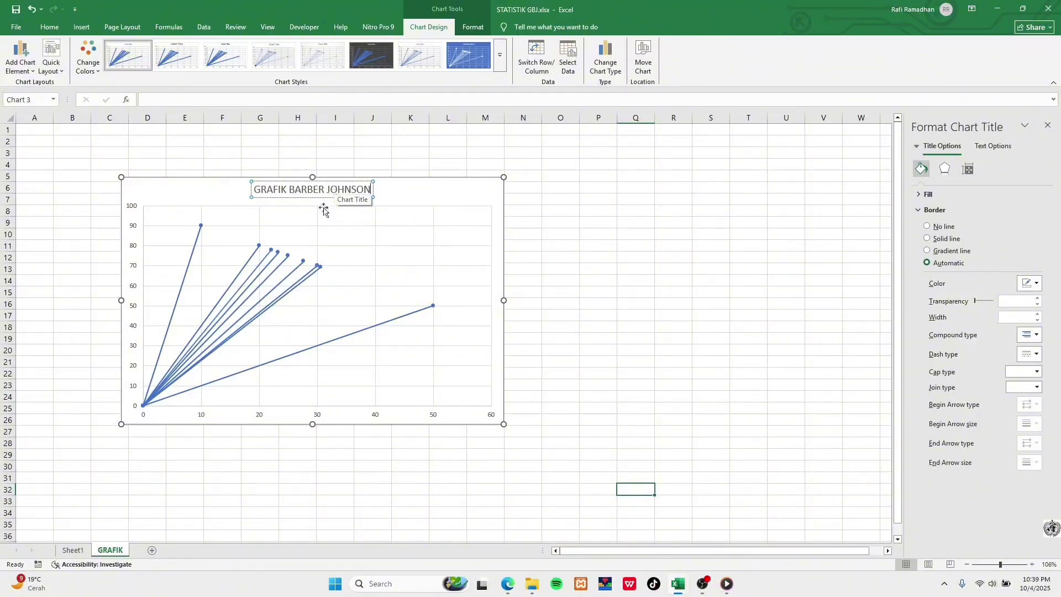
# Add minor gridlines to both the horizontal and vertical axes of the chart
pyautogui.rightClick(323, 418)
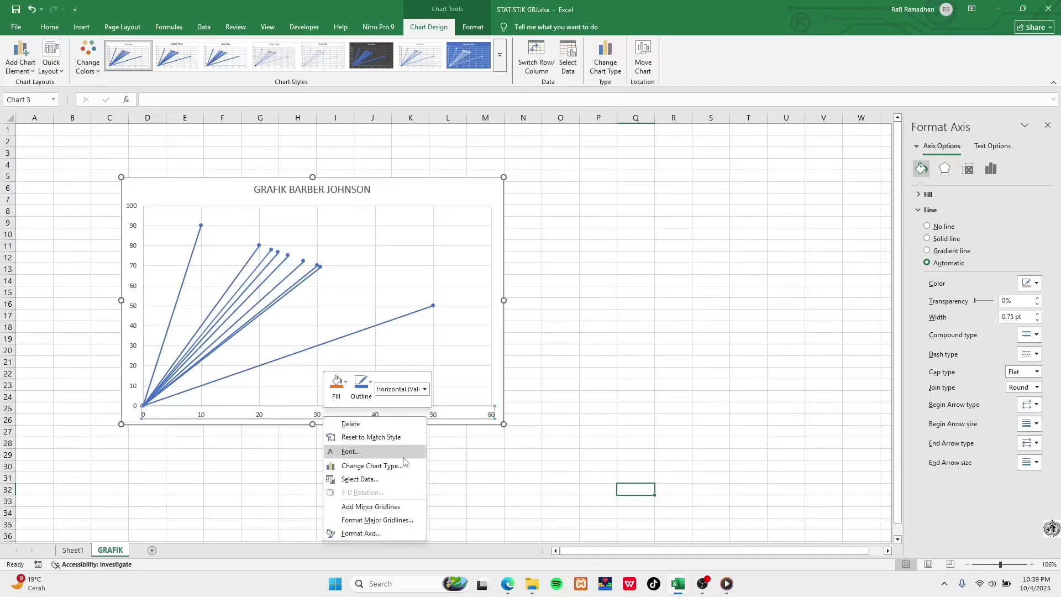
pyautogui.click(385, 506)
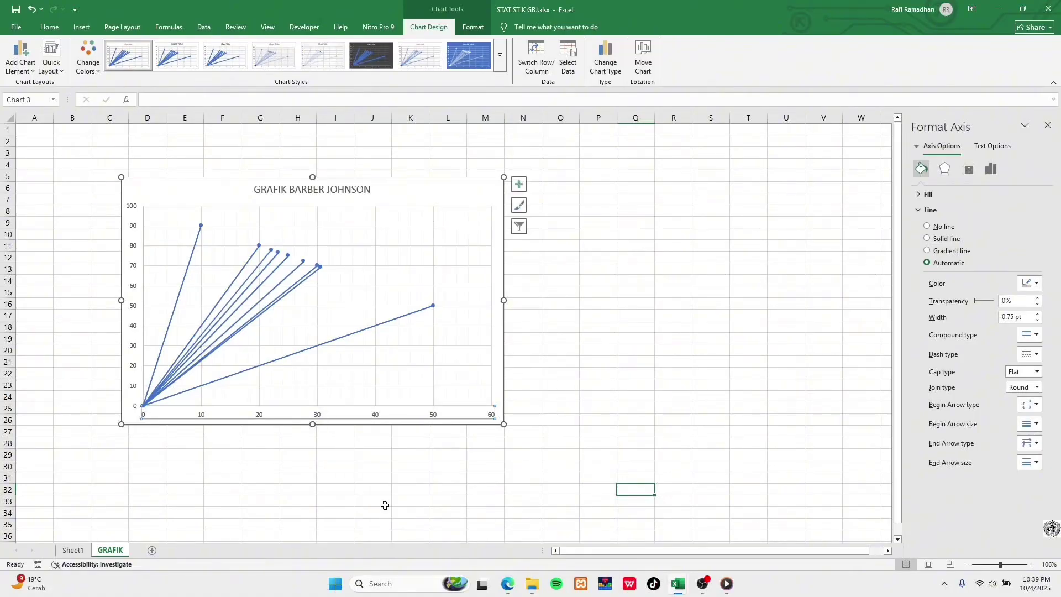
pyautogui.click(136, 299)
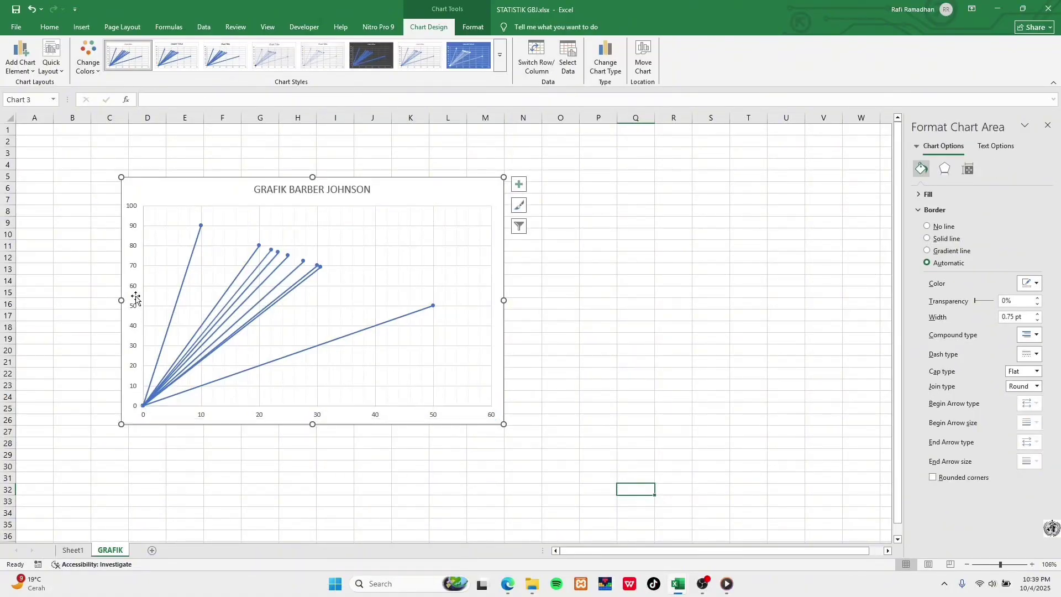
pyautogui.rightClick(136, 297)
pyautogui.press('Escape')
pyautogui.rightClick(139, 290)
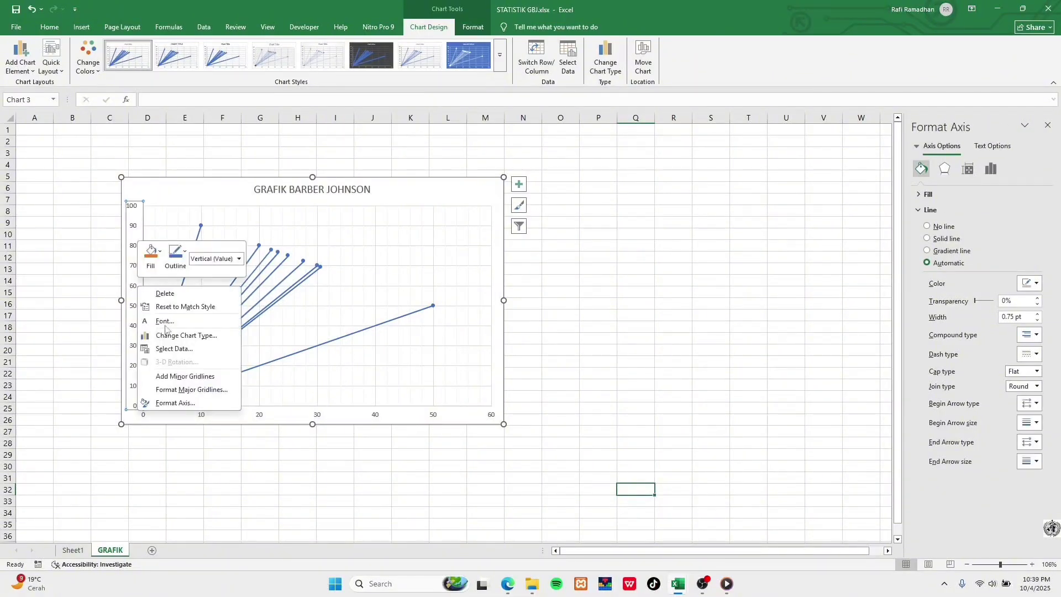
pyautogui.click(186, 376)
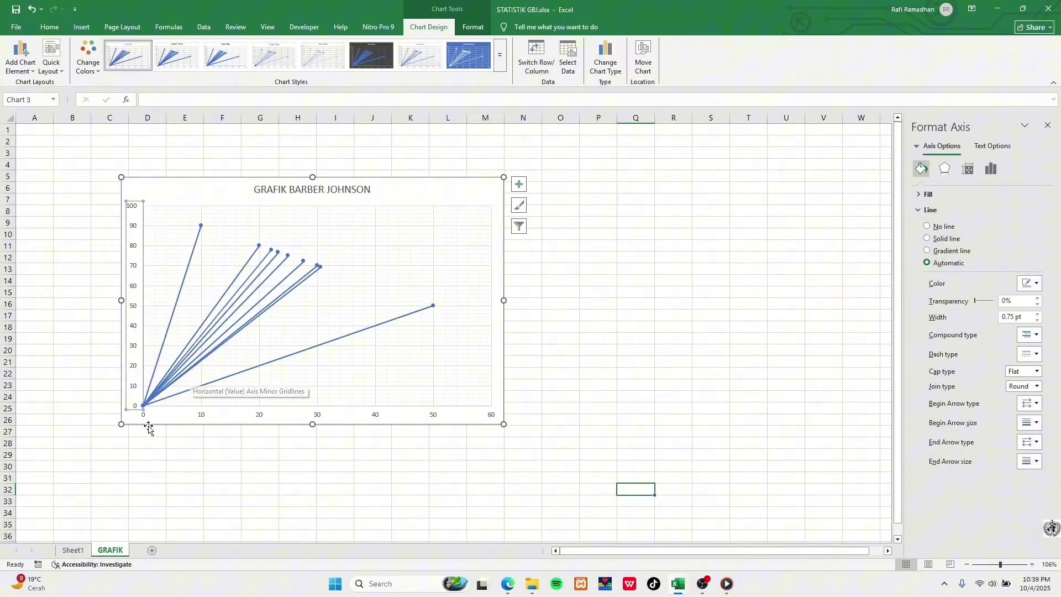
# Set the horizontal axis maximum to 20 with labels at every 1 unit
pyautogui.click(205, 416)
pyautogui.rightClick(205, 416)
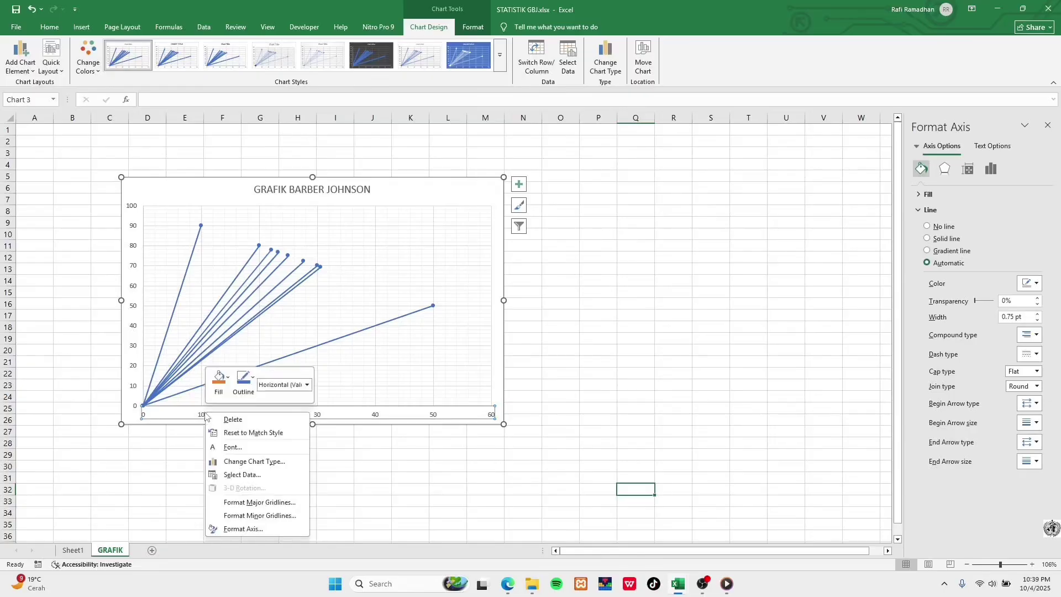
pyautogui.click(270, 528)
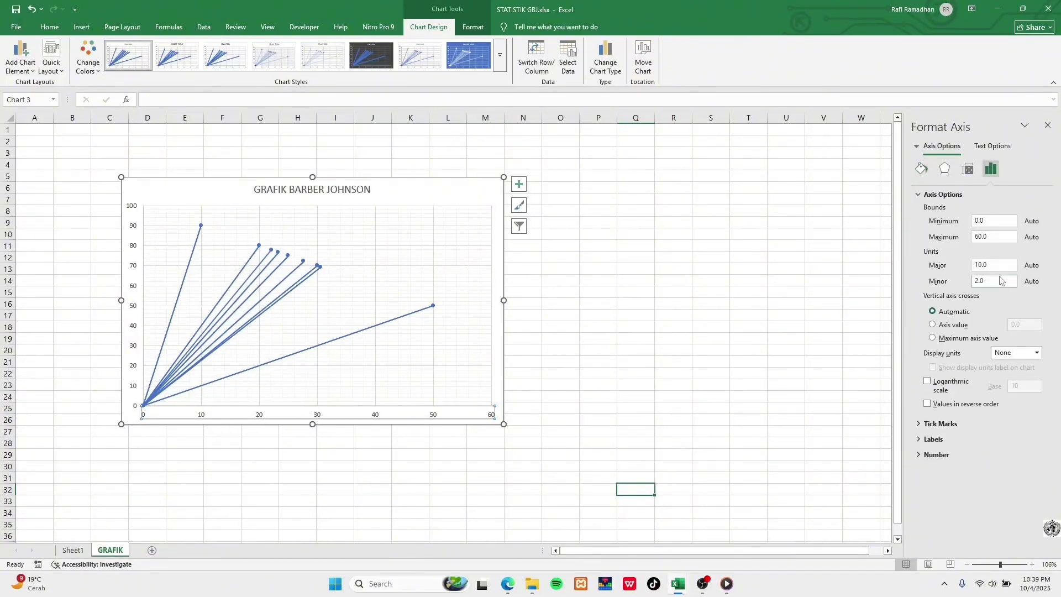
pyautogui.click(987, 239)
pyautogui.write('2')
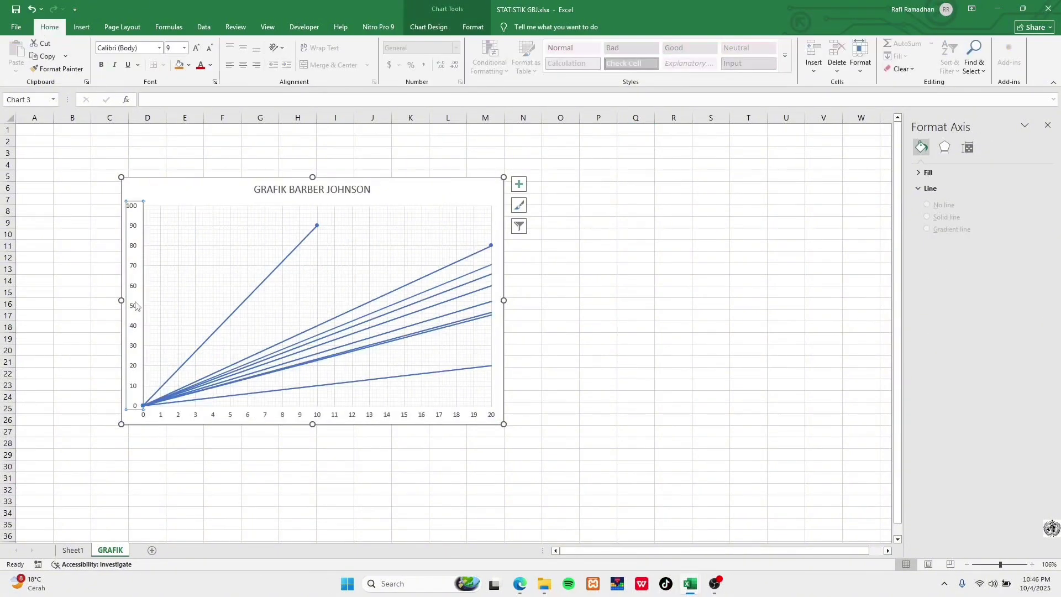
# Set the vertical axis maximum bound to 30 and its major unit to 2
pyautogui.rightClick(135, 302)
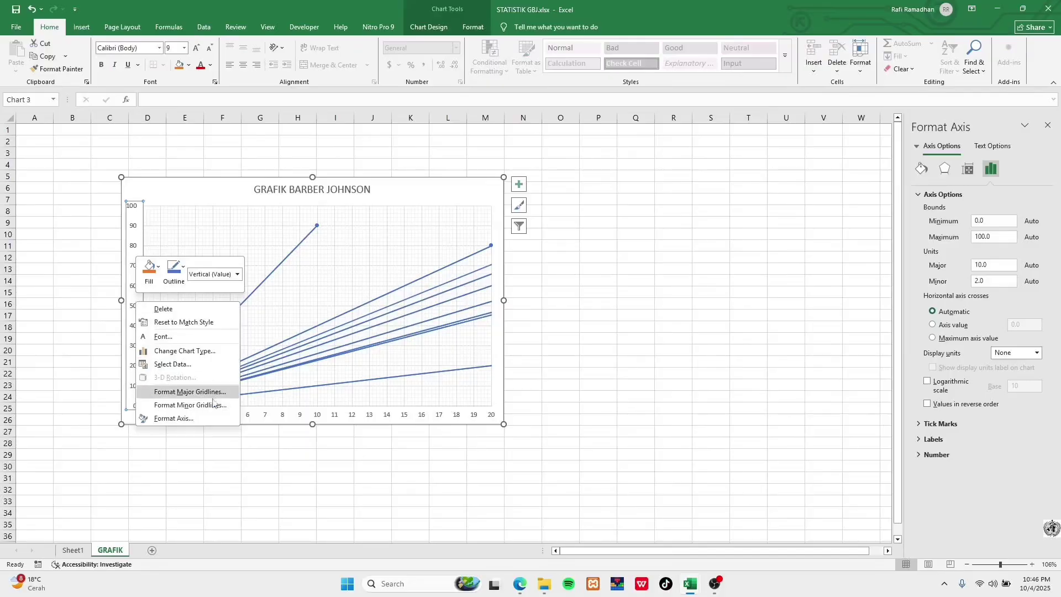
pyautogui.click(204, 419)
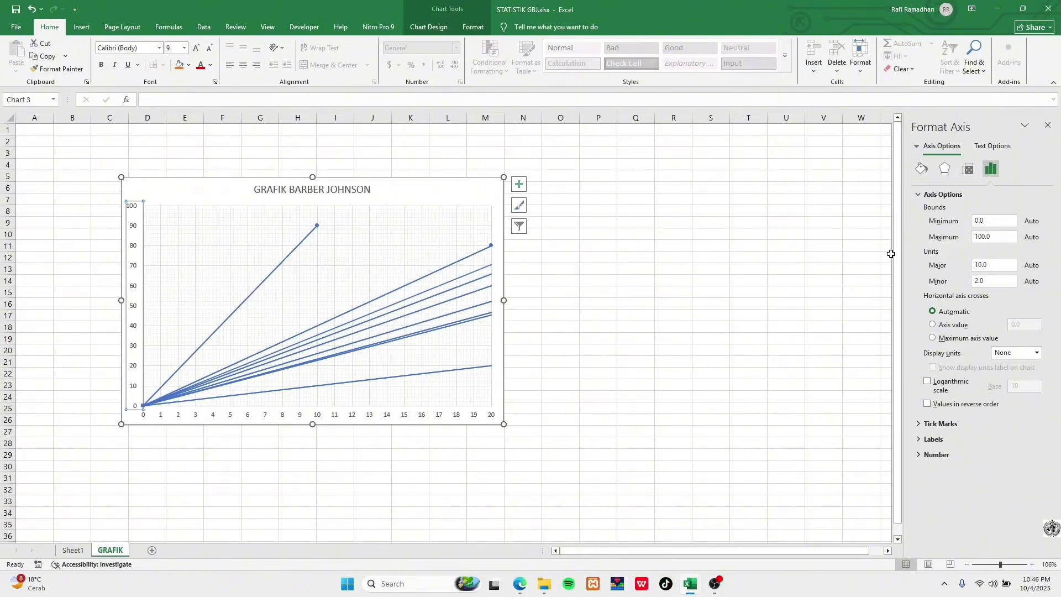
pyautogui.click(986, 236)
pyautogui.click(978, 266)
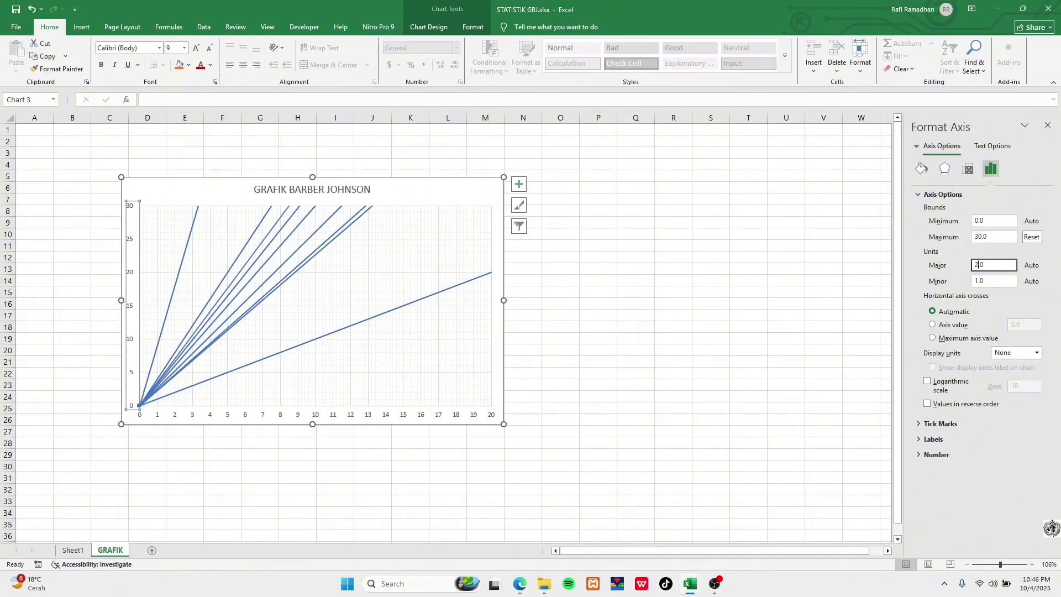
pyautogui.press('Return')
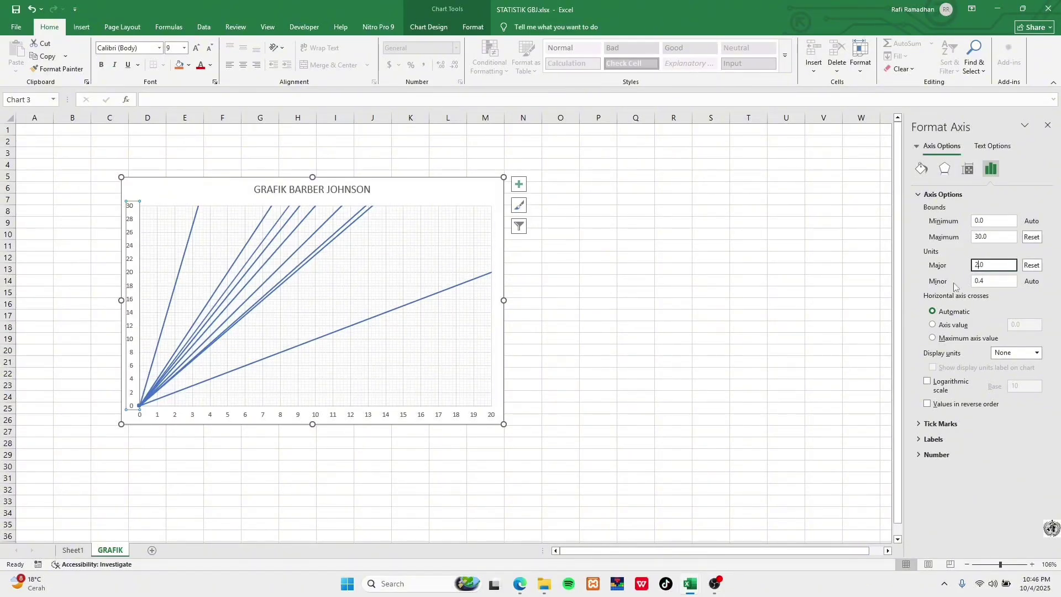
pyautogui.click(778, 305)
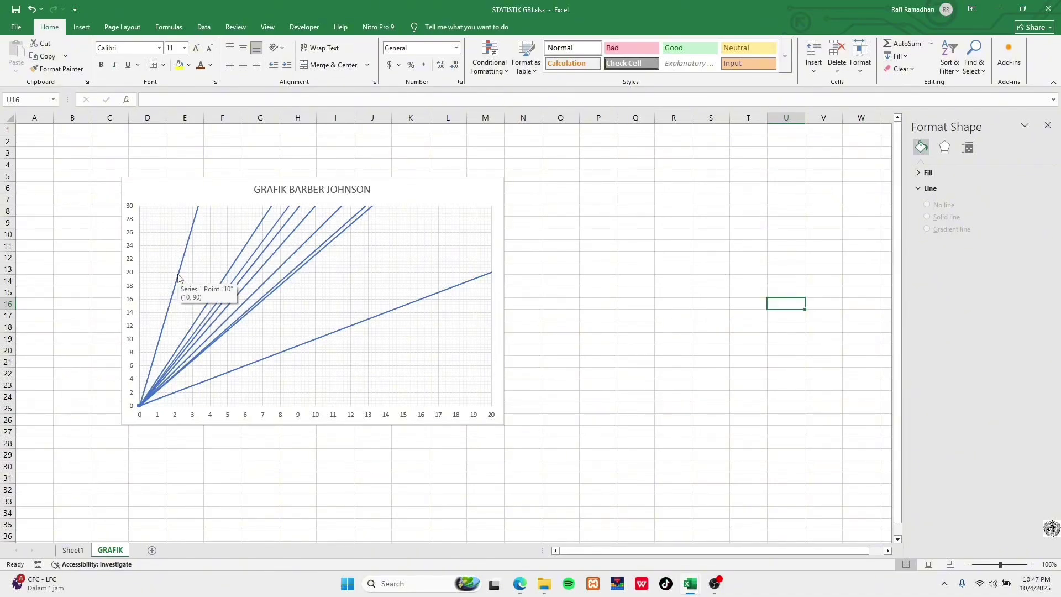
# Add a text box reading BOR 90% above the end of the steepest line, checking its BOR value against the table on Sheet1
pyautogui.click(83, 28)
pyautogui.click(154, 61)
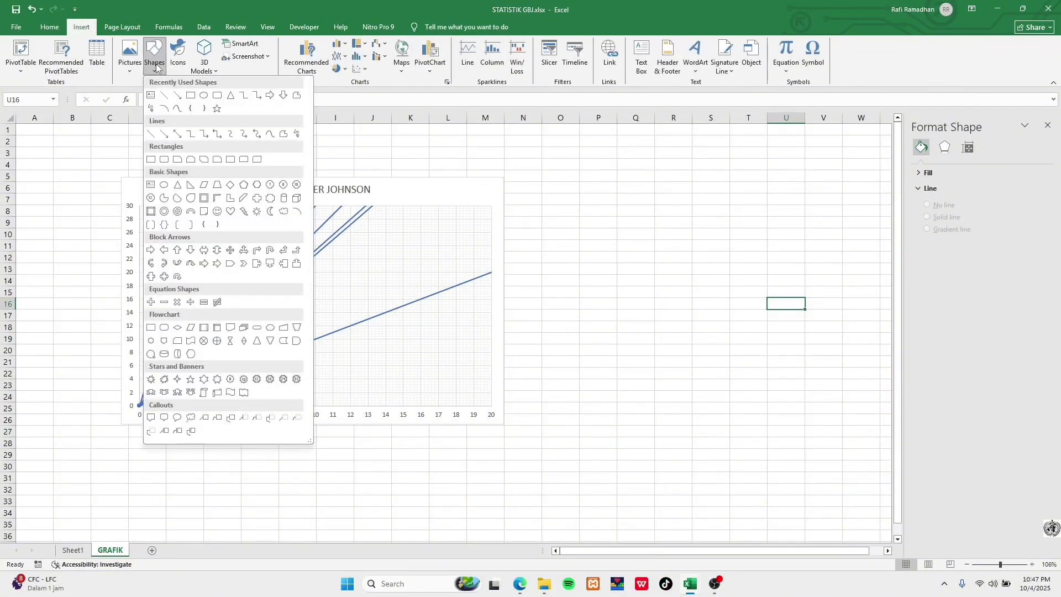
pyautogui.click(152, 96)
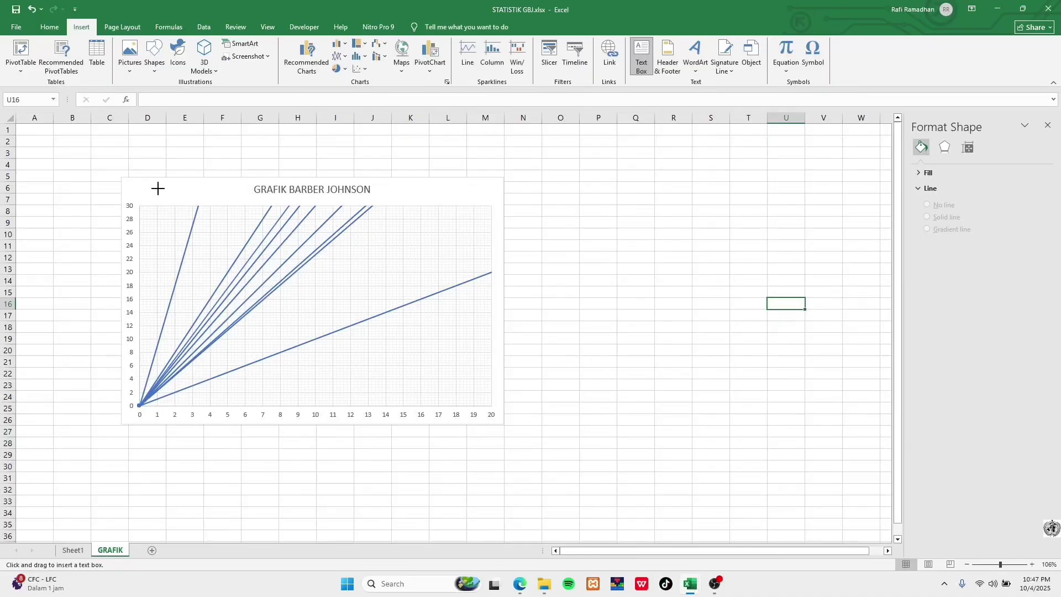
pyautogui.moveTo(157, 189); pyautogui.dragTo(218, 205)
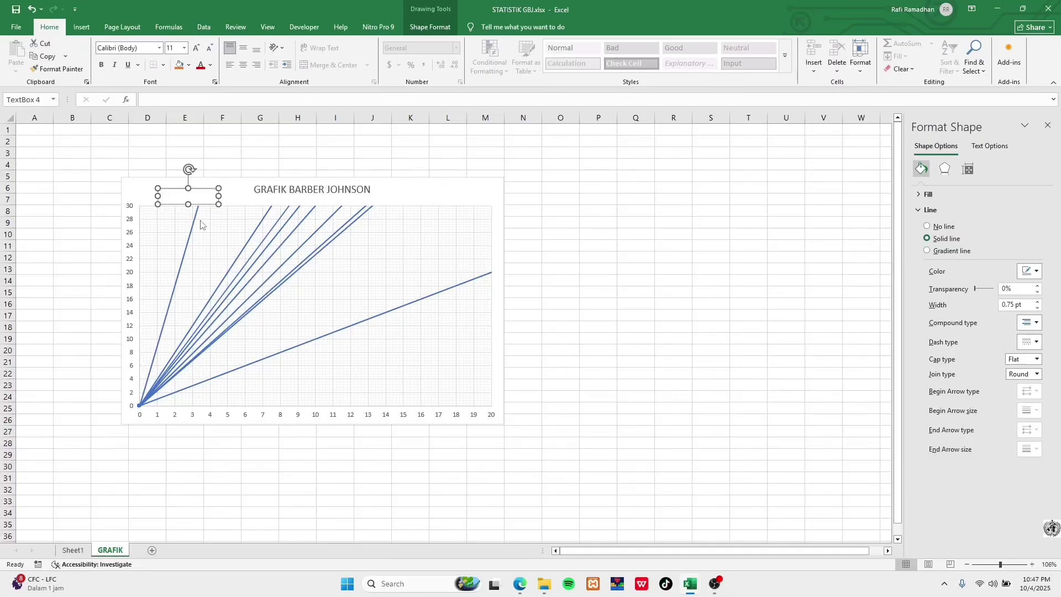
pyautogui.moveTo(194, 224)
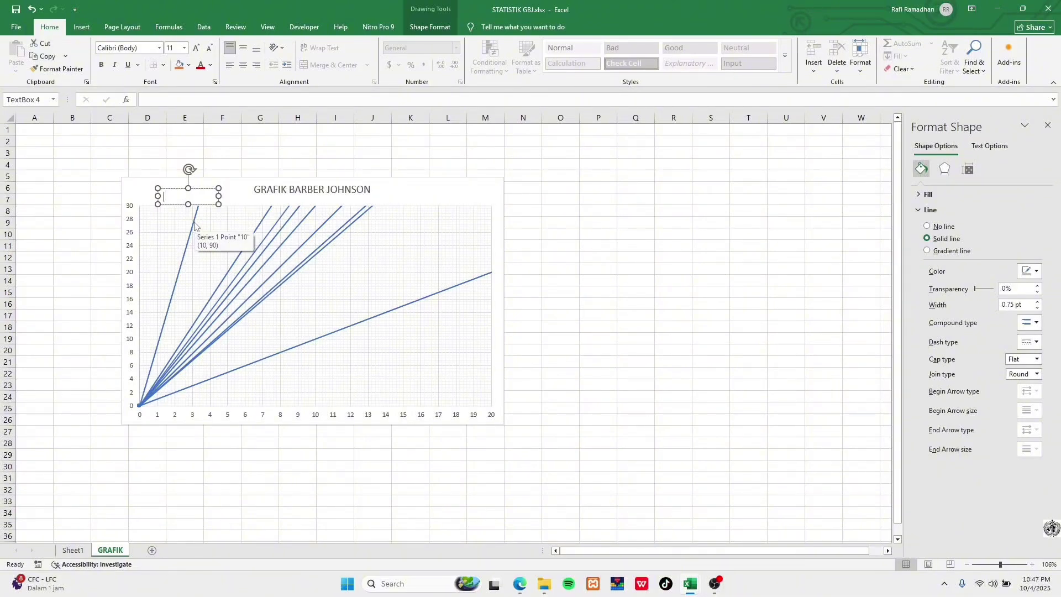
pyautogui.click(78, 550)
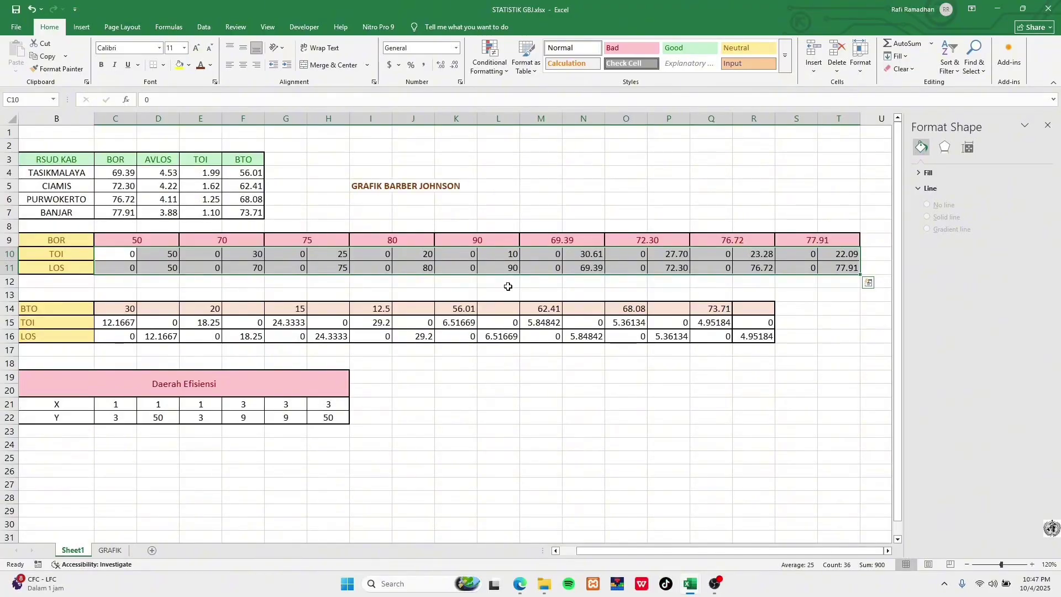
pyautogui.click(114, 551)
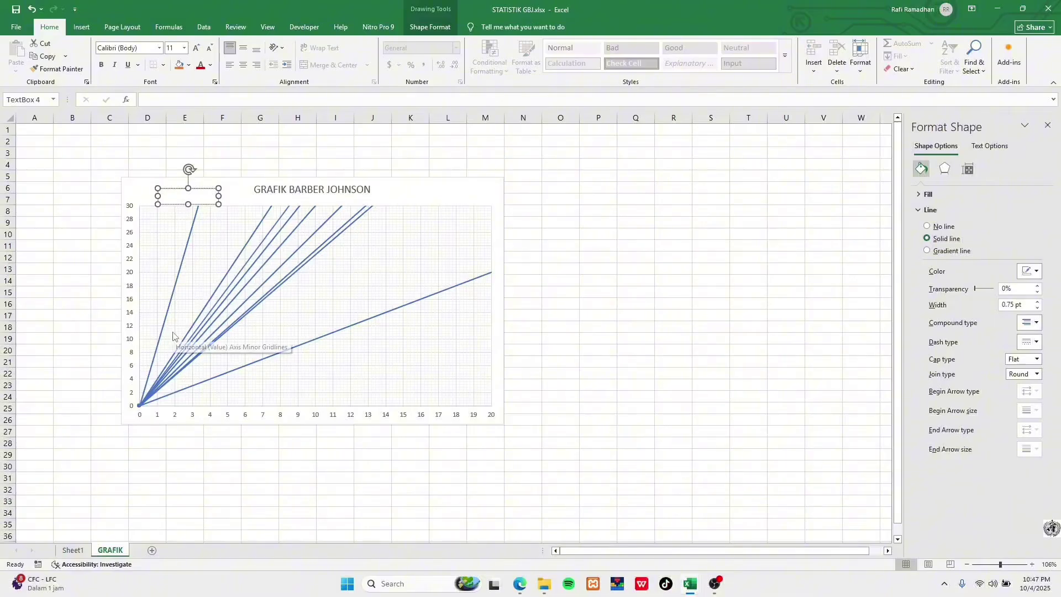
pyautogui.write('BOR 90%')
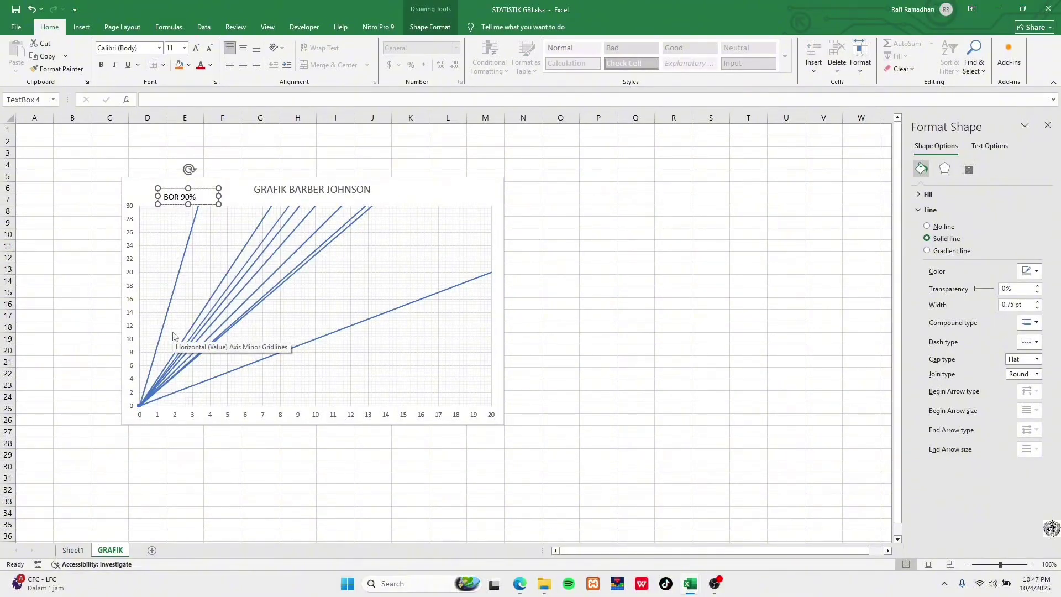
pyautogui.click(299, 158)
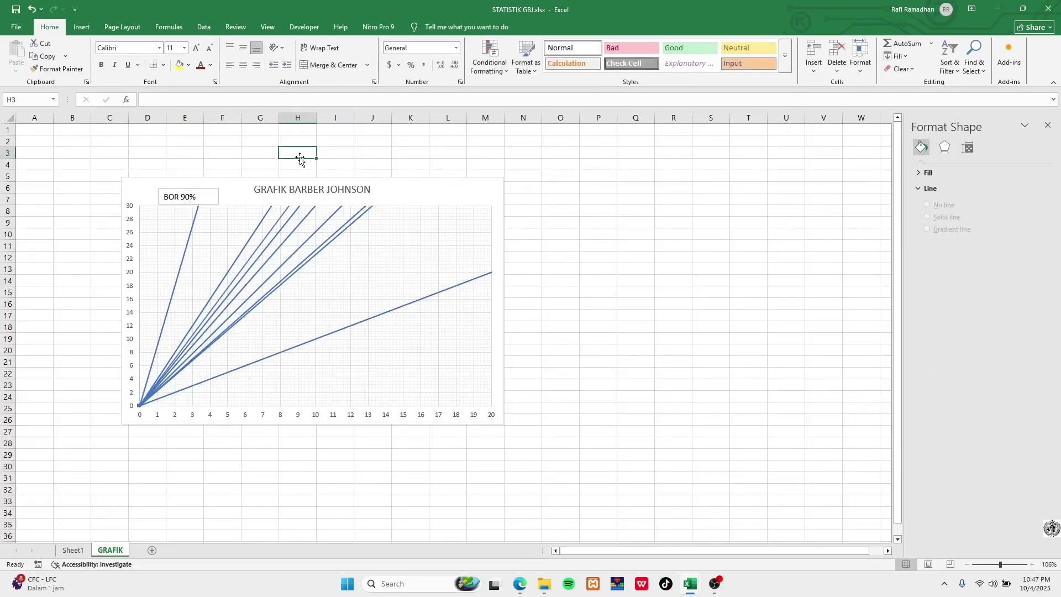
# Move the BOR 90% text box beside the steepest line and rotate it parallel to that line
pyautogui.click(206, 196)
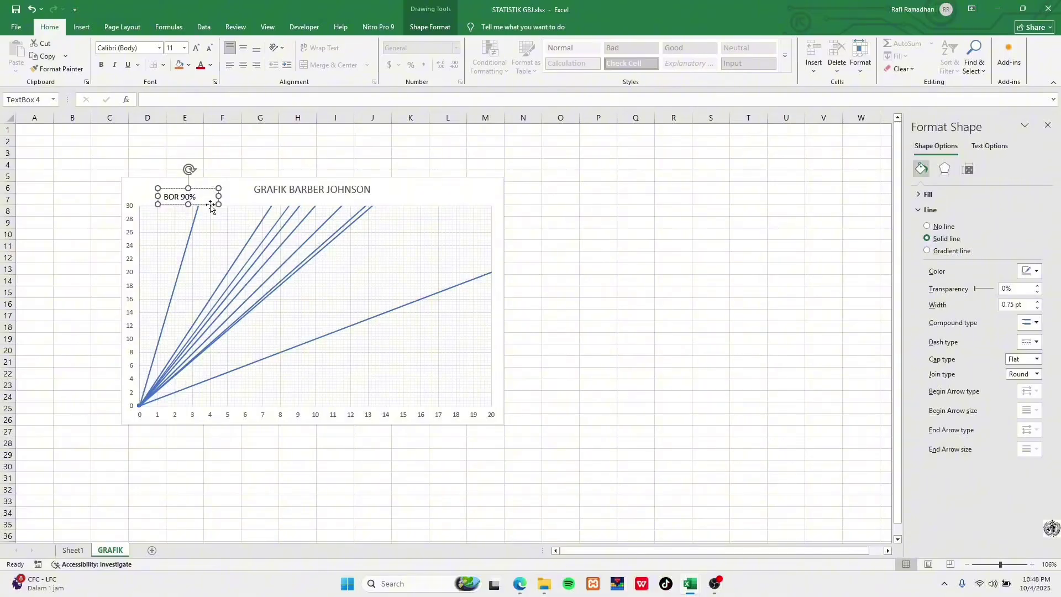
pyautogui.moveTo(213, 202); pyautogui.dragTo(191, 230)
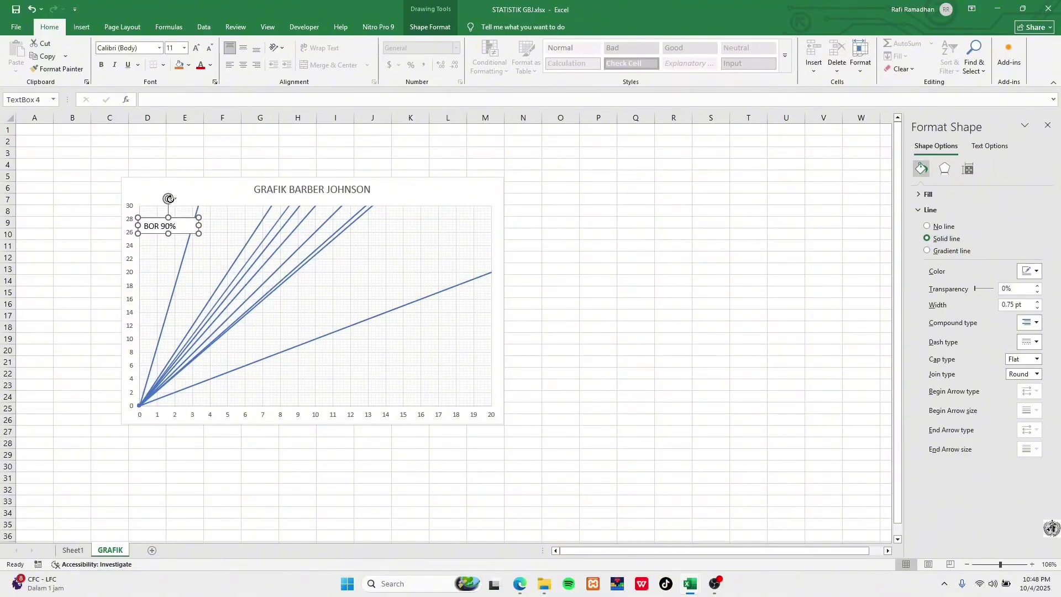
pyautogui.moveTo(169, 198); pyautogui.dragTo(139, 215)
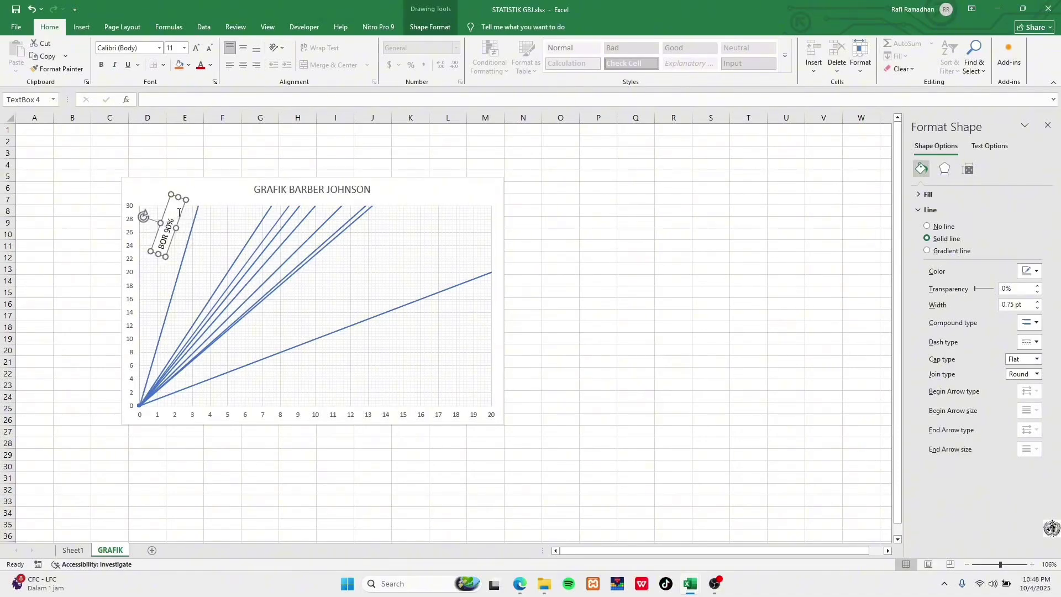
pyautogui.click(260, 180)
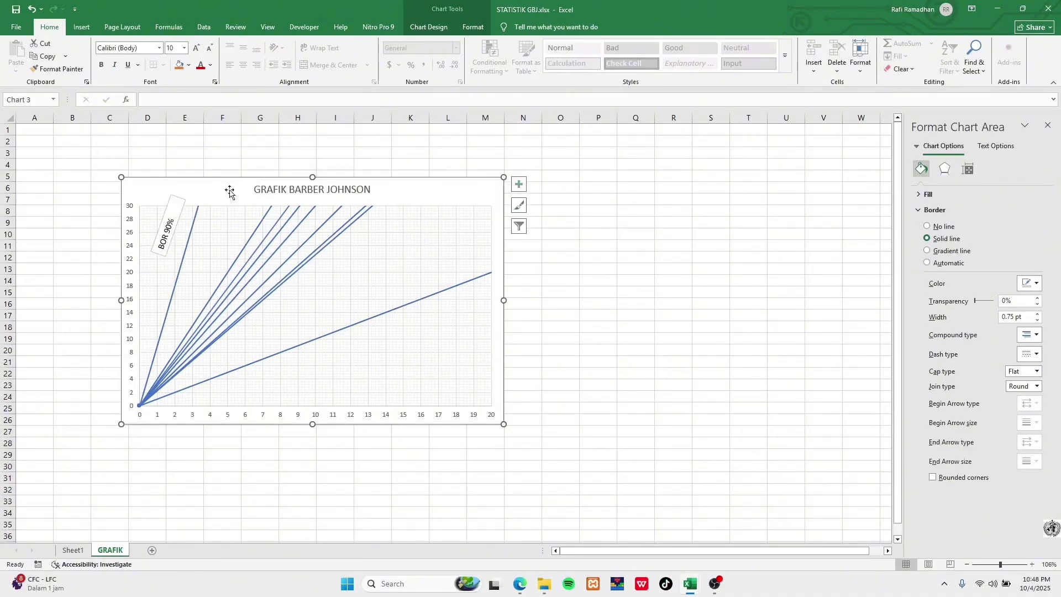
pyautogui.click(178, 210)
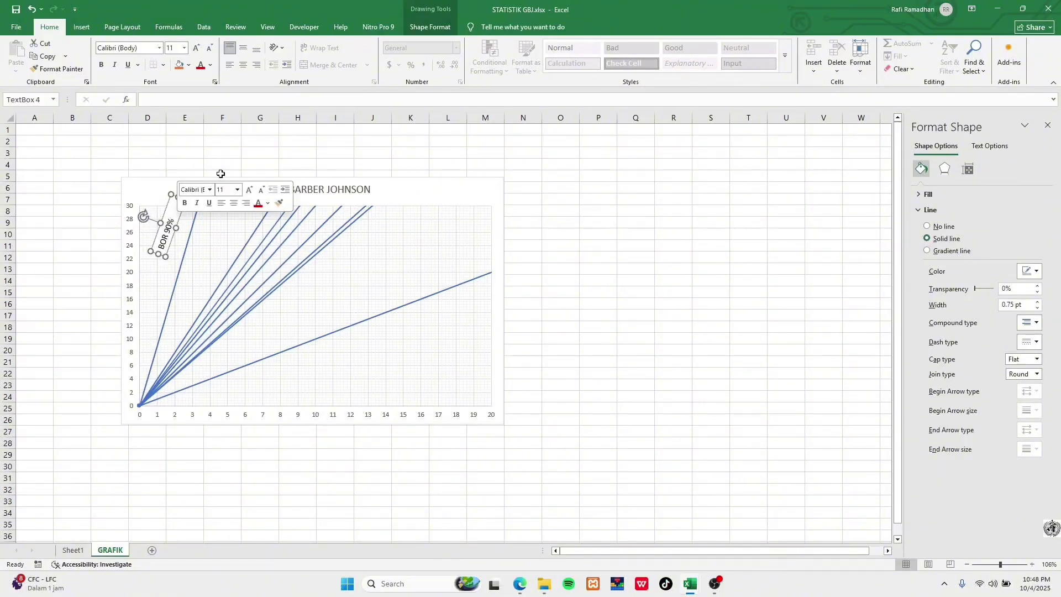
pyautogui.click(257, 142)
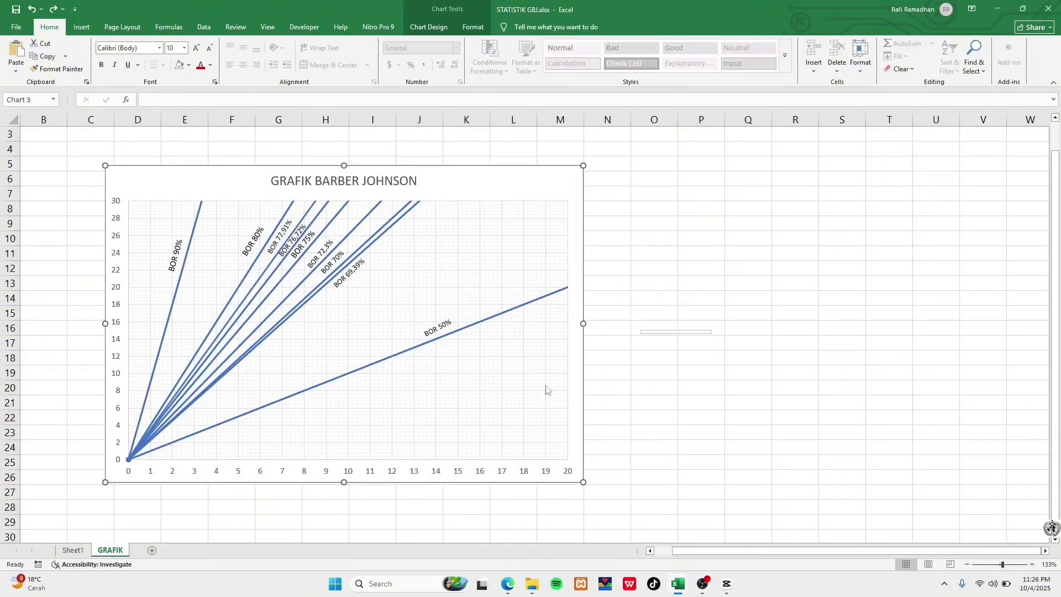
# Add a chart series named BTO 30 with X values from Sheet1 C15:D15 and Y values from C16:D16
pyautogui.click(573, 283)
pyautogui.rightClick(571, 190)
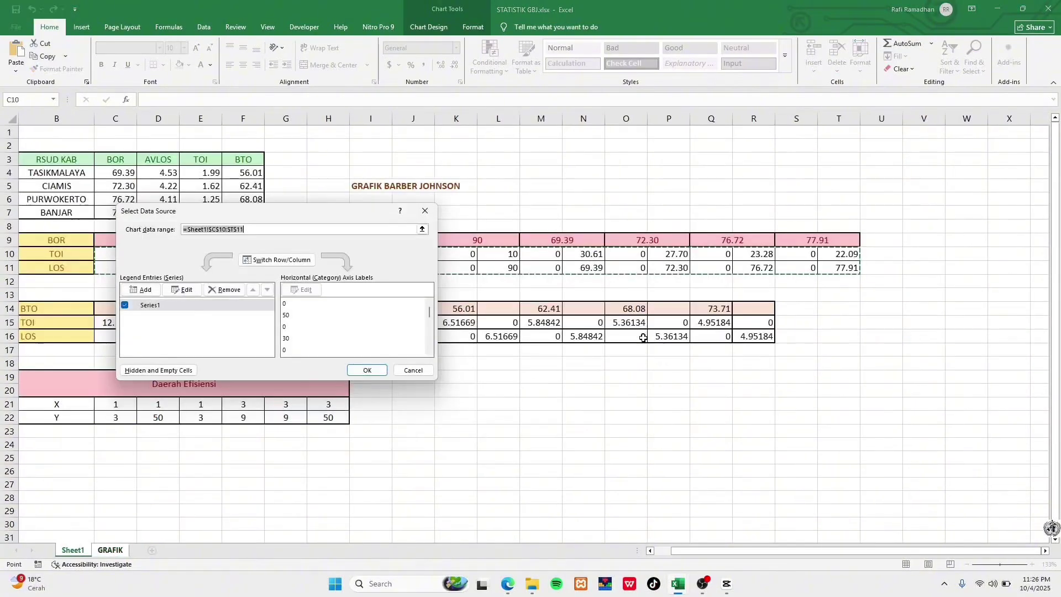
pyautogui.click(173, 291)
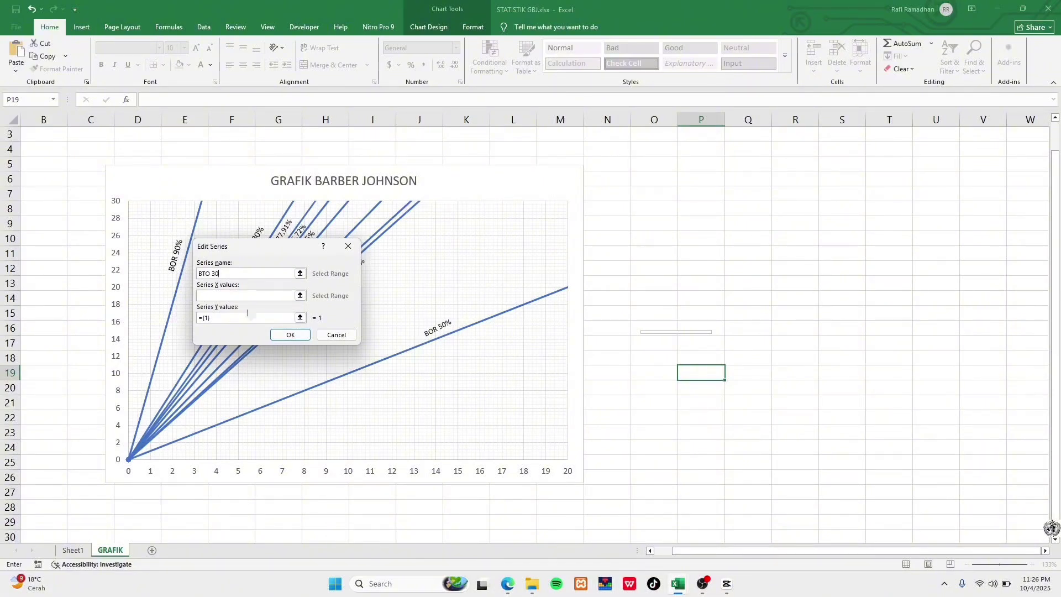
pyautogui.click(302, 296)
pyautogui.click(82, 551)
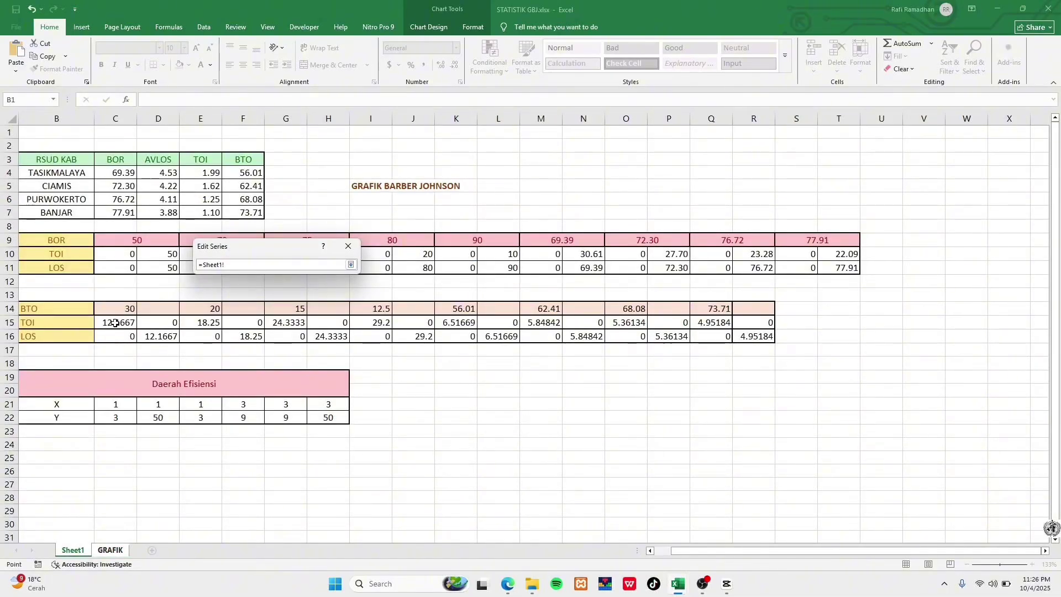
pyautogui.moveTo(114, 322); pyautogui.dragTo(174, 325)
pyautogui.click(351, 265)
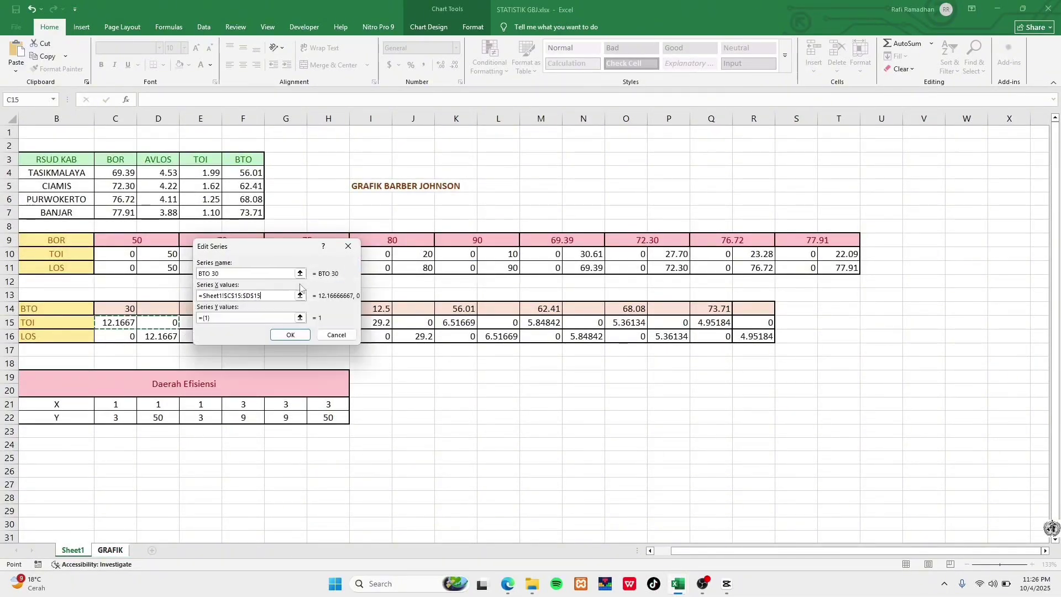
pyautogui.click(300, 317)
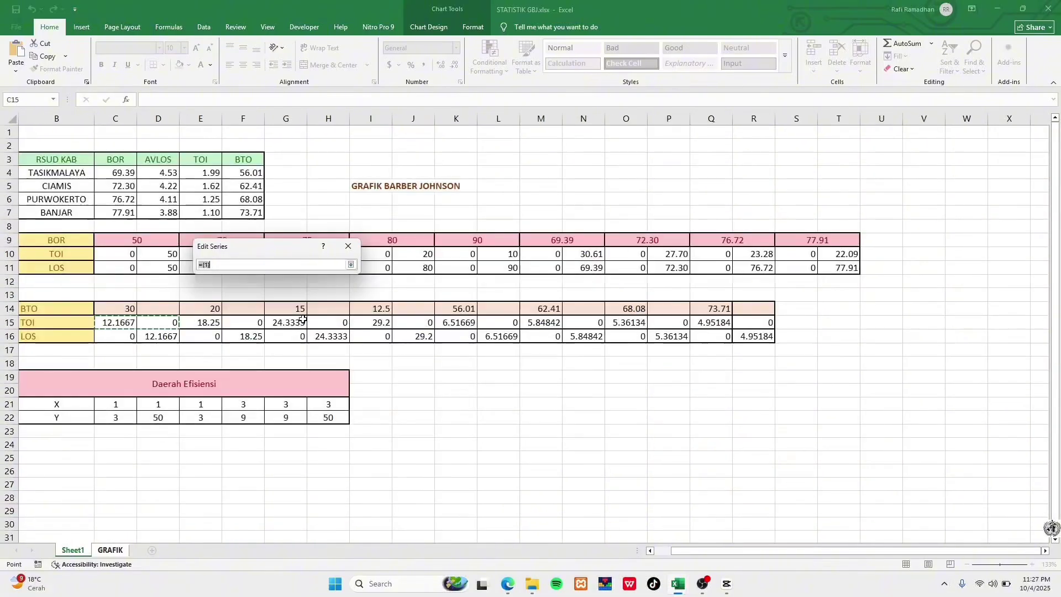
pyautogui.moveTo(118, 335); pyautogui.dragTo(169, 337)
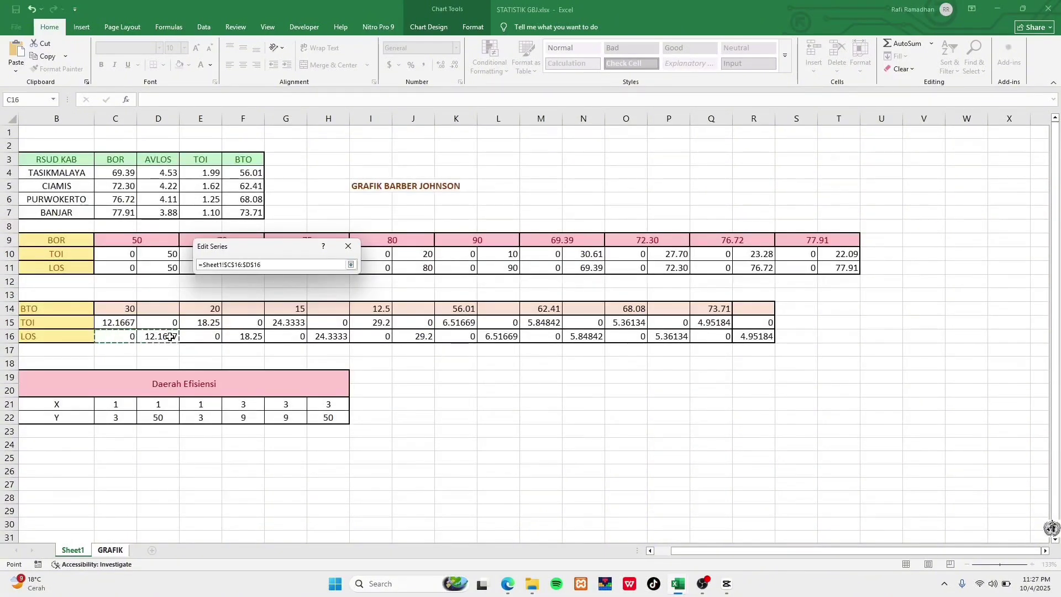
pyautogui.click(351, 265)
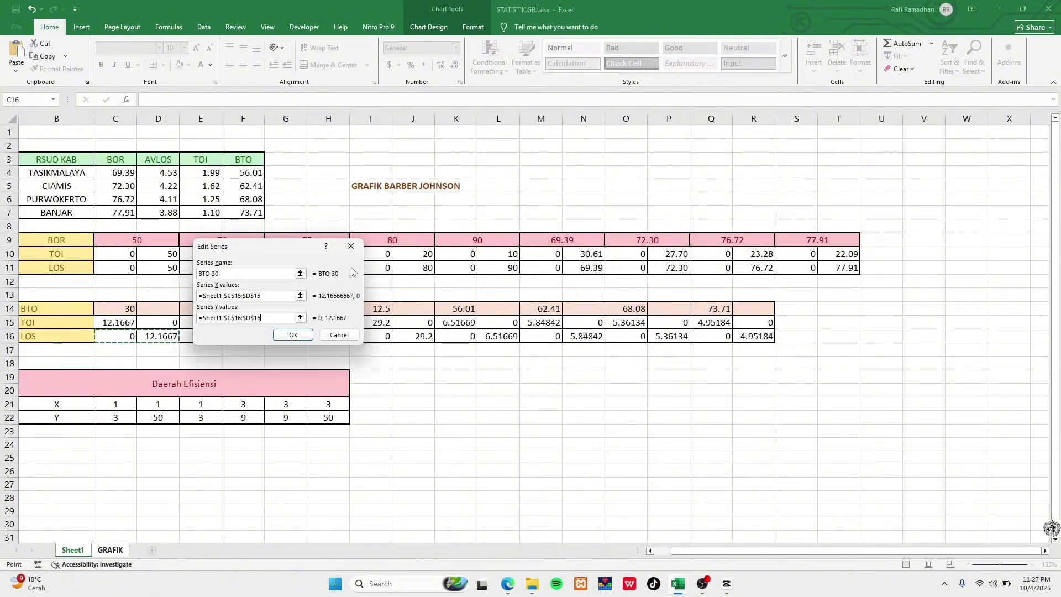
pyautogui.click(293, 335)
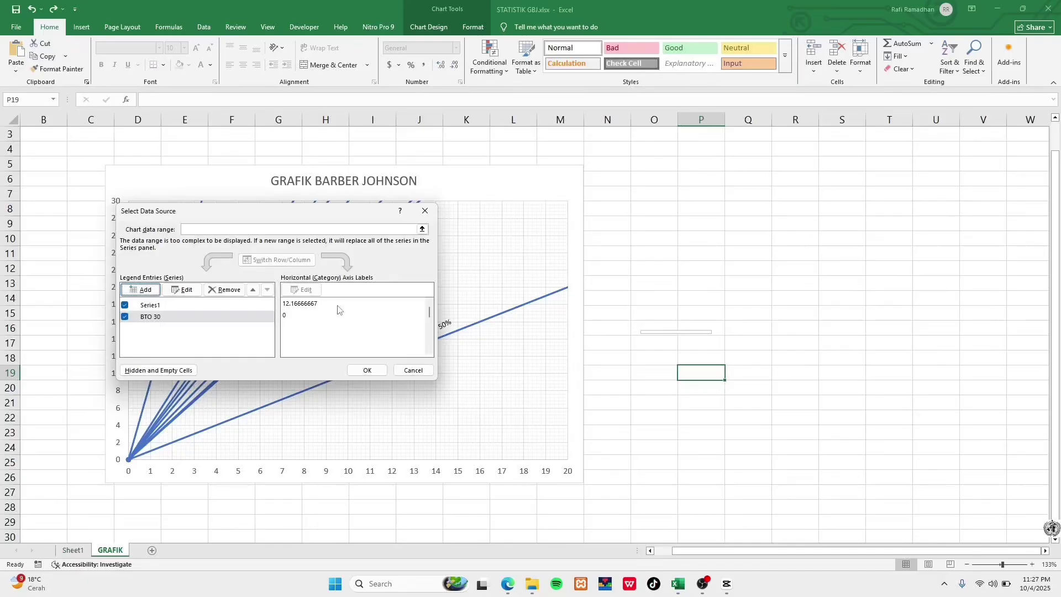
pyautogui.click(367, 370)
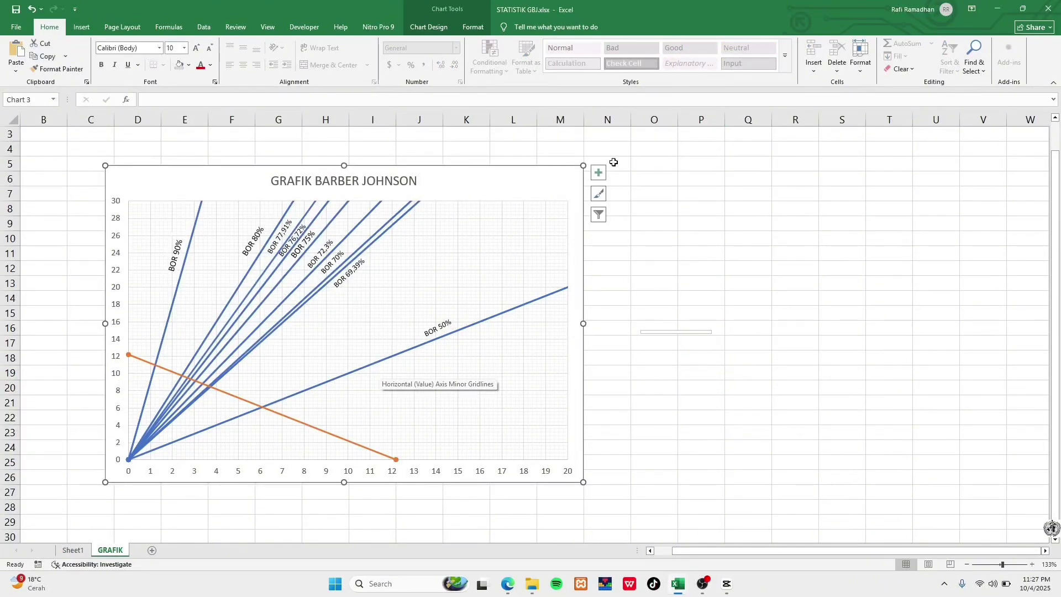
pyautogui.rightClick(559, 182)
pyautogui.click(620, 333)
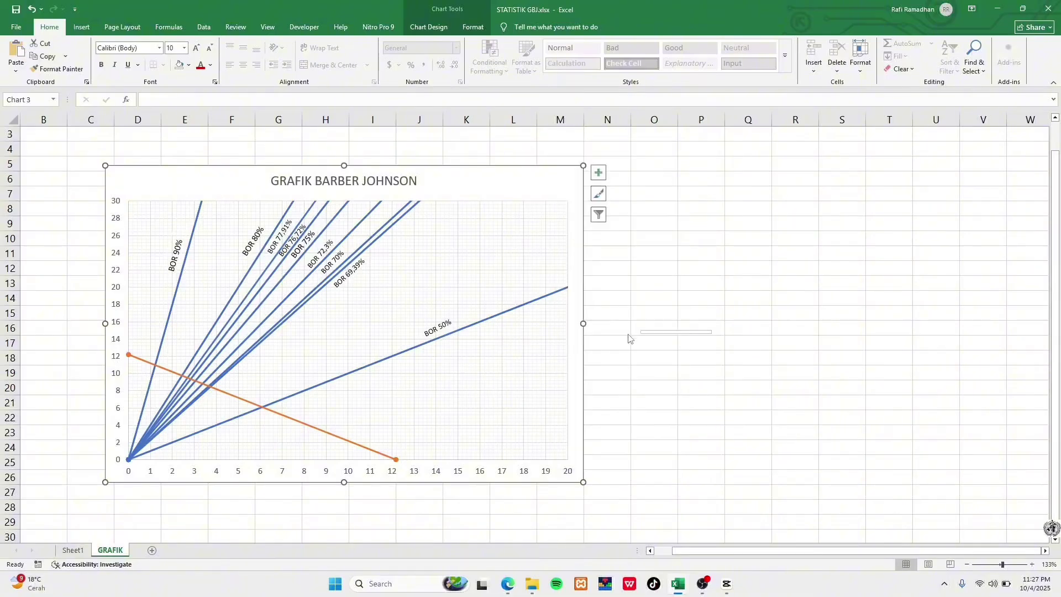
pyautogui.click(146, 291)
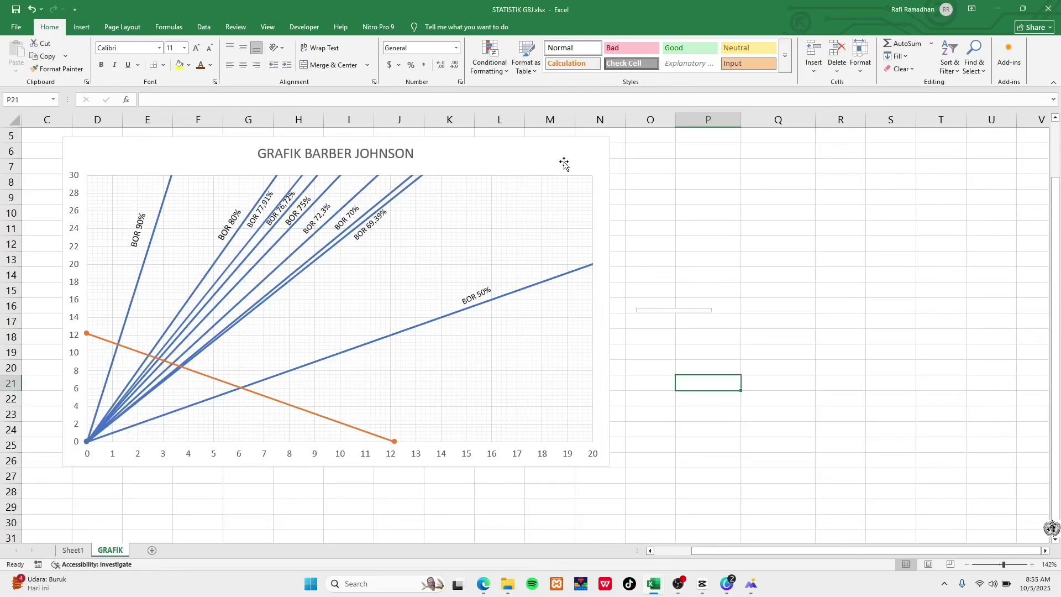
# Add a chart series named BTO 20 with X values from Sheet1 E15:F15 and Y values from E16:F16
pyautogui.click(564, 164)
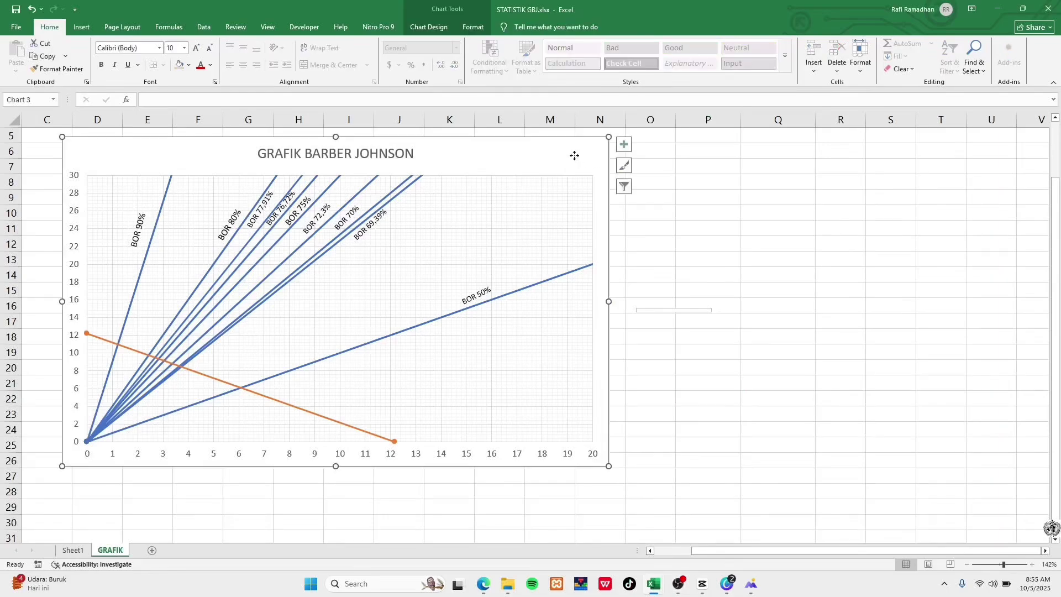
pyautogui.rightClick(573, 154)
pyautogui.click(611, 305)
pyautogui.click(141, 290)
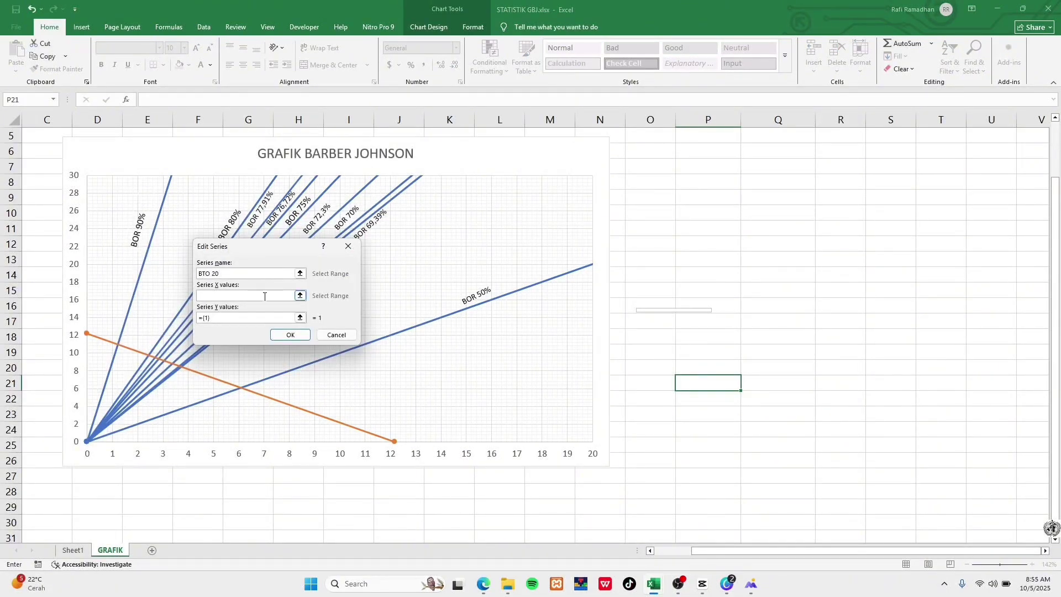
pyautogui.click(300, 296)
pyautogui.click(72, 551)
pyautogui.moveTo(200, 323); pyautogui.dragTo(242, 323)
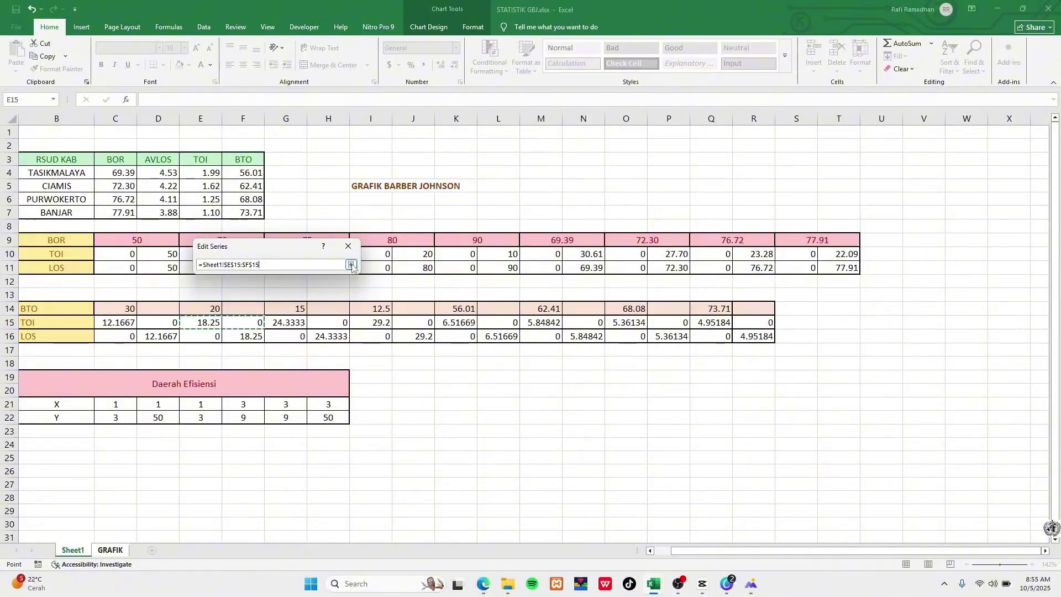
pyautogui.press('Return')
pyautogui.click(300, 318)
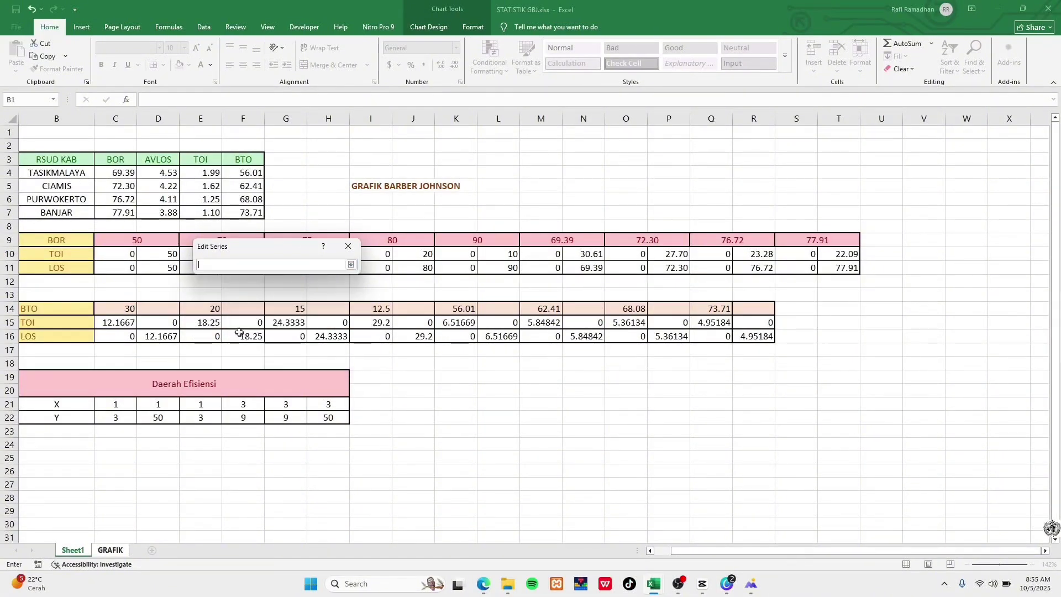
pyautogui.moveTo(205, 336); pyautogui.dragTo(243, 336)
pyautogui.click(352, 266)
pyautogui.click(290, 335)
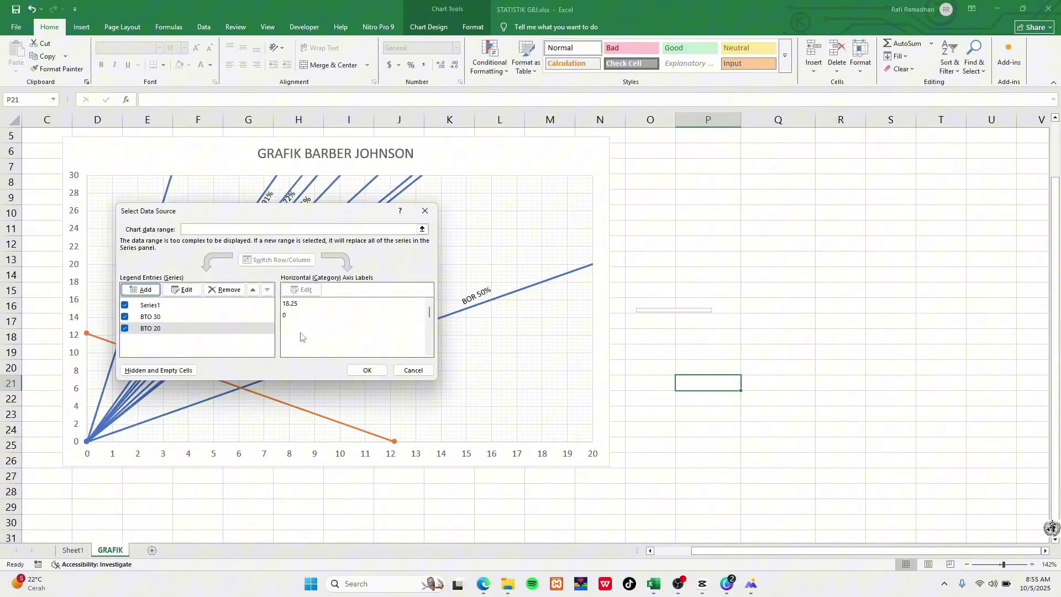
# Add a chart series named BTO 15 with X values from Sheet1 G15:H15 and Y values from G16:H16
pyautogui.click(145, 289)
pyautogui.write('BTO 15')
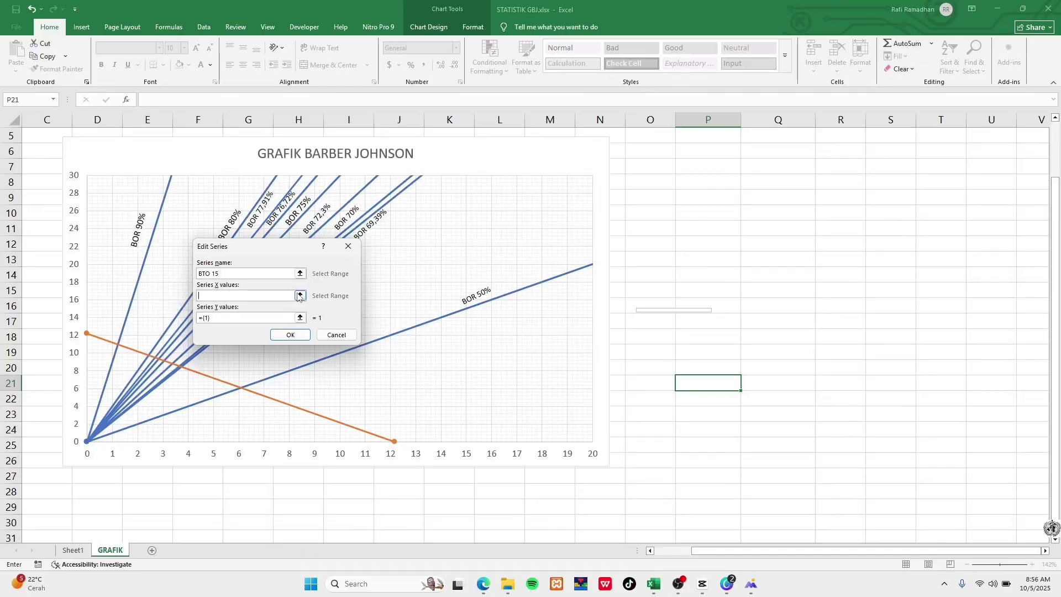
pyautogui.click(300, 295)
pyautogui.click(72, 550)
pyautogui.moveTo(286, 323); pyautogui.dragTo(343, 337)
pyautogui.click(352, 264)
pyautogui.click(301, 320)
pyautogui.click(351, 264)
pyautogui.click(297, 336)
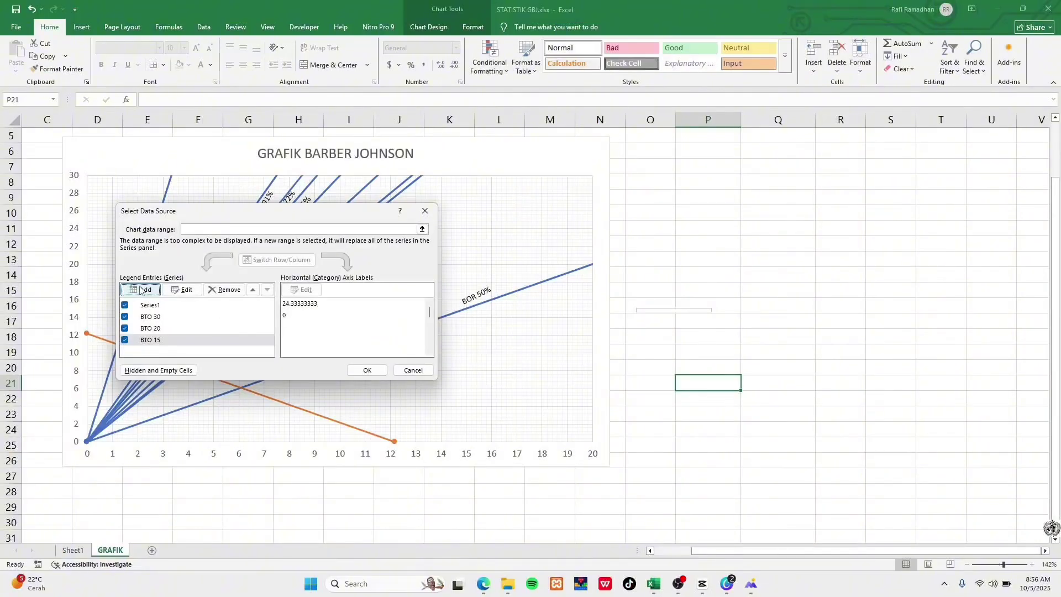
# Add a chart series named BTO 12,5 with X values from Sheet1 I15:J15 and Y values from I16:J16
pyautogui.click(142, 293)
pyautogui.write('BTO 12,5')
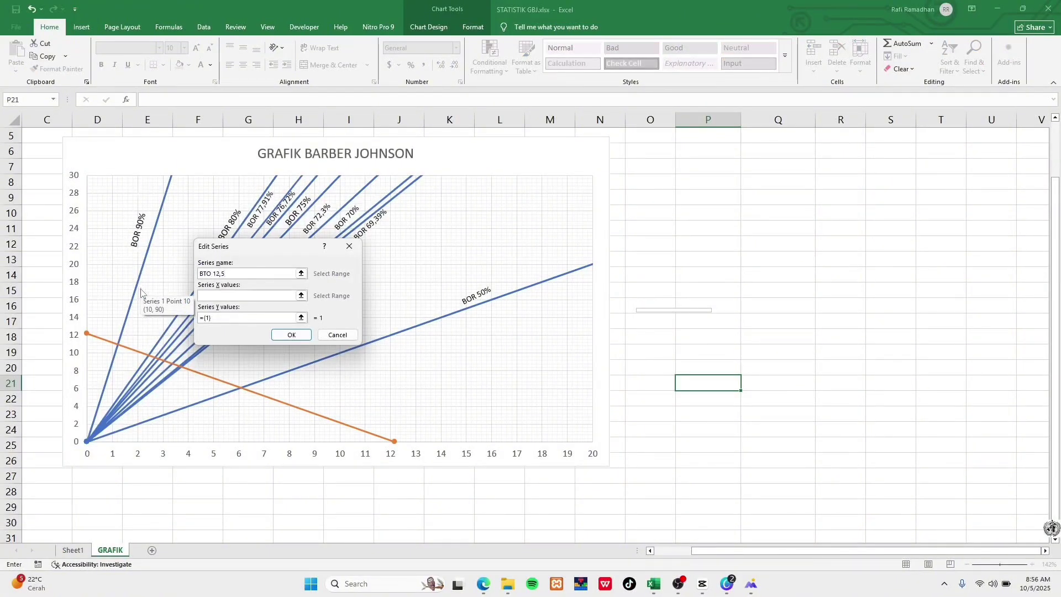
pyautogui.click(301, 295)
pyautogui.click(72, 551)
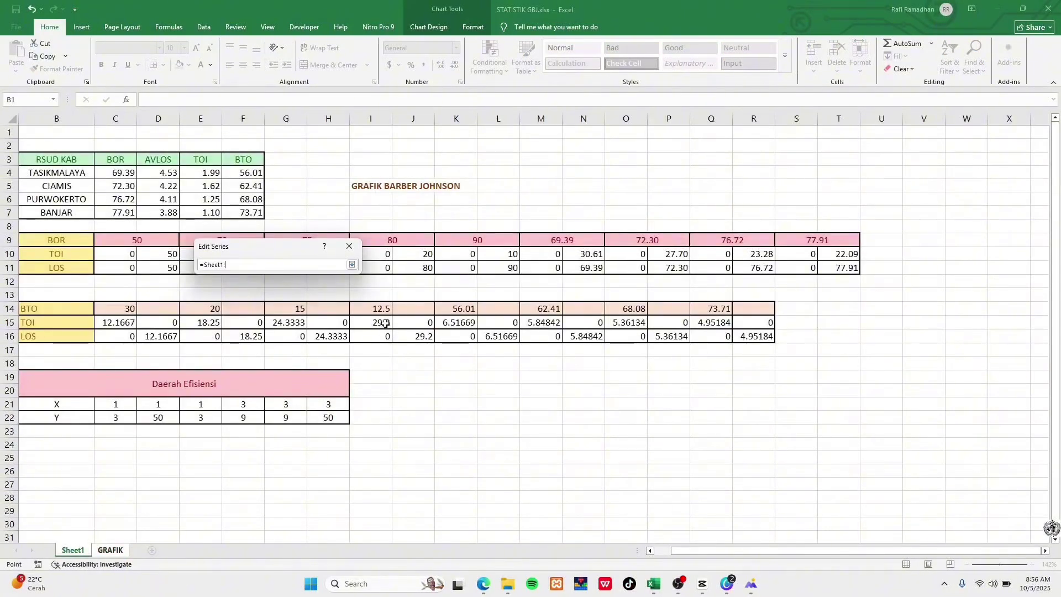
pyautogui.moveTo(385, 324); pyautogui.dragTo(424, 337)
pyautogui.click(352, 264)
pyautogui.click(301, 316)
pyautogui.press('BackSpace')
pyautogui.click(352, 265)
pyautogui.click(293, 335)
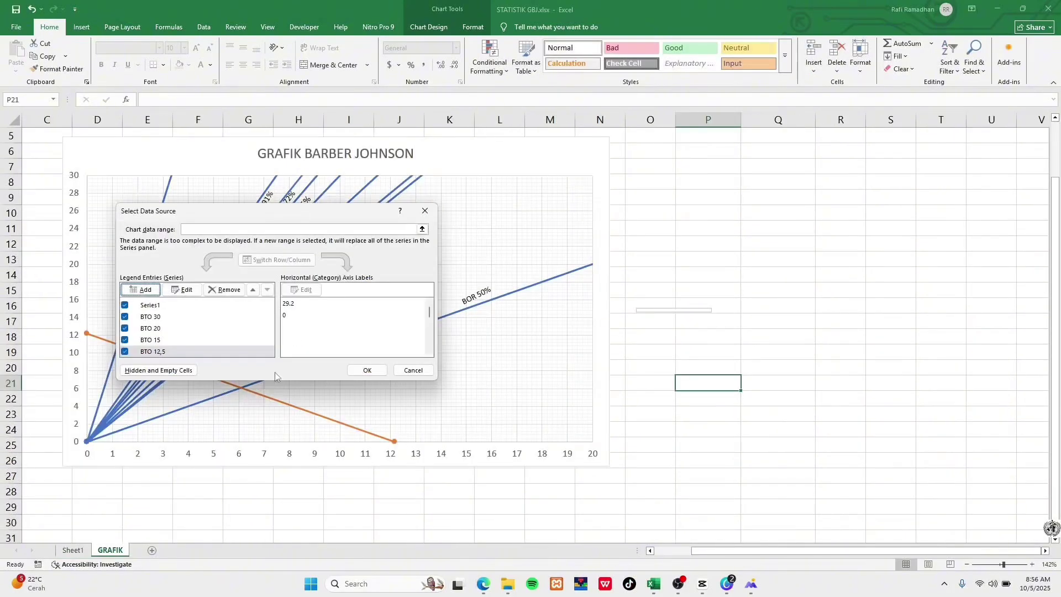
# Add a chart series named BTO 56,01 with X values from Sheet1 K15:L15 and the matching LOS values in row 16 as Y
pyautogui.click(140, 289)
pyautogui.write('BTO 56')
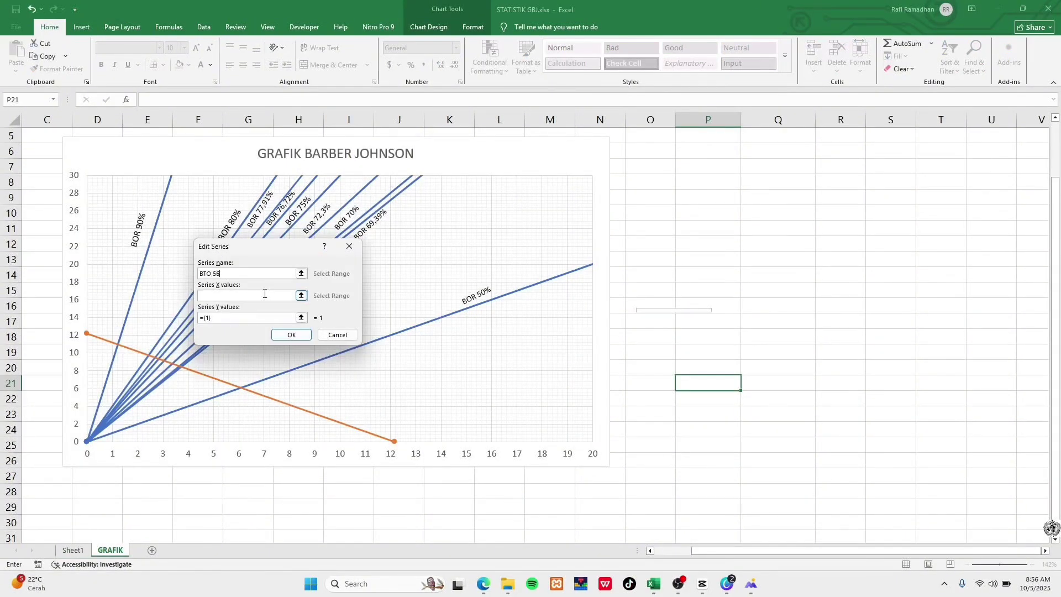
pyautogui.write(',01')
pyautogui.click(264, 294)
pyautogui.click(301, 295)
pyautogui.click(73, 551)
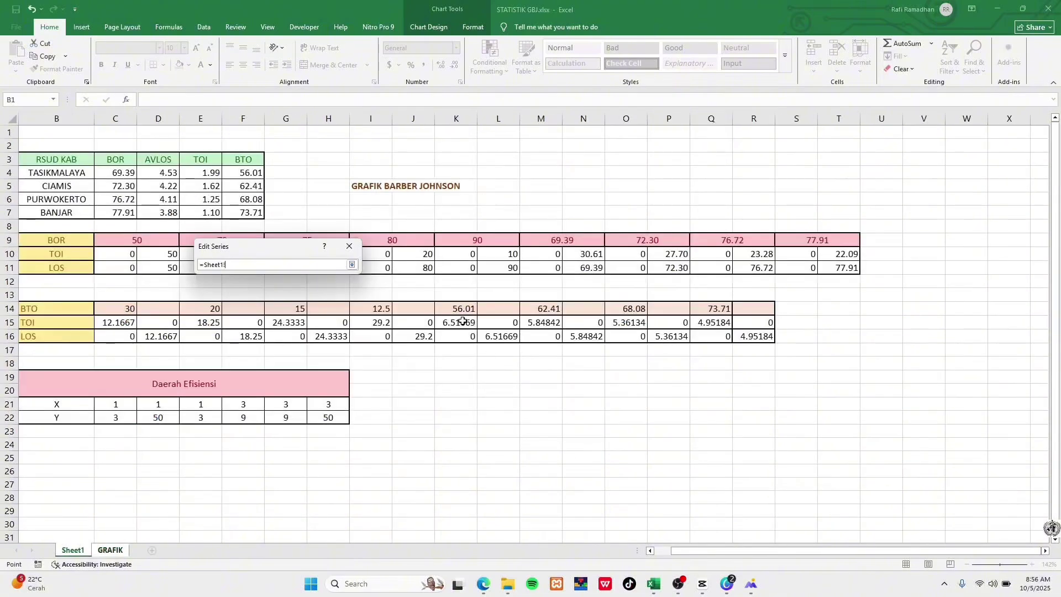
pyautogui.moveTo(459, 322); pyautogui.dragTo(504, 320)
pyautogui.click(352, 264)
pyautogui.click(301, 315)
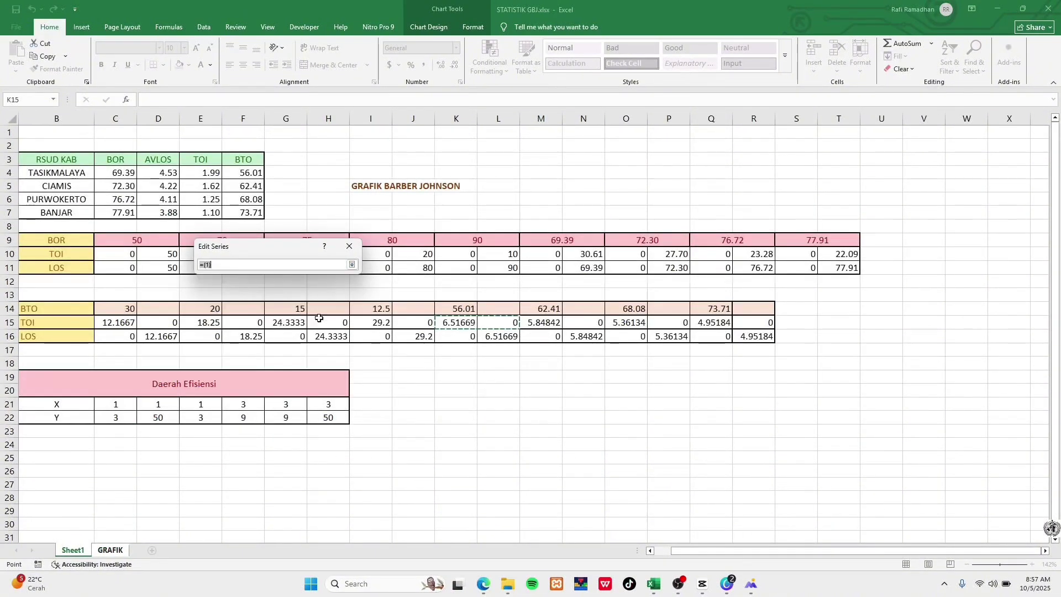
pyautogui.press('BackSpace')
pyautogui.moveTo(456, 337); pyautogui.dragTo(500, 338)
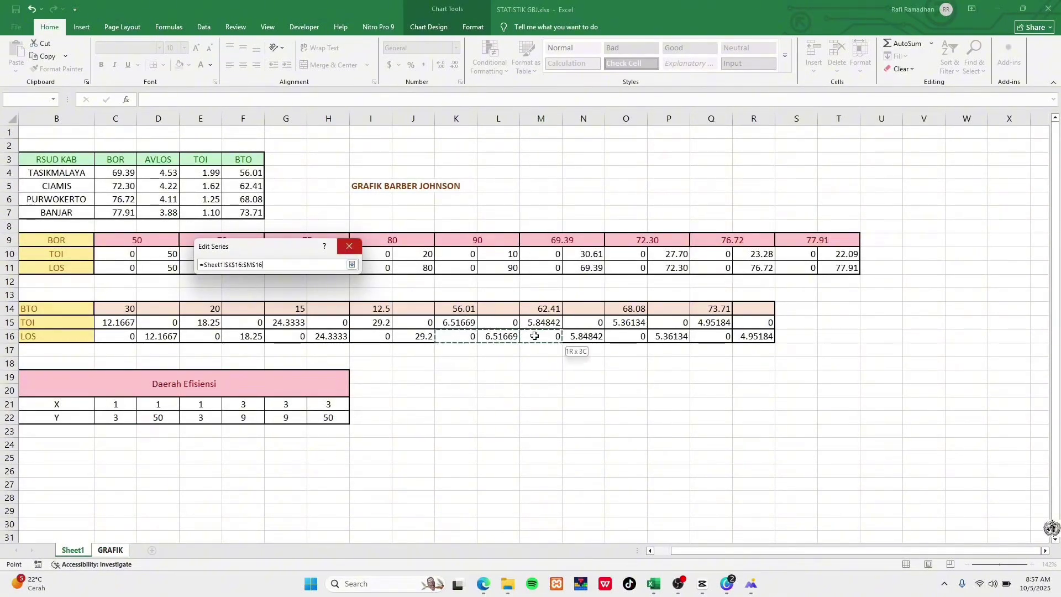
pyautogui.click(351, 265)
pyautogui.click(291, 335)
# Add a chart series named BTO 62,41 with X values from Sheet1 M15:N15 and Y values from M16:N16
pyautogui.click(146, 285)
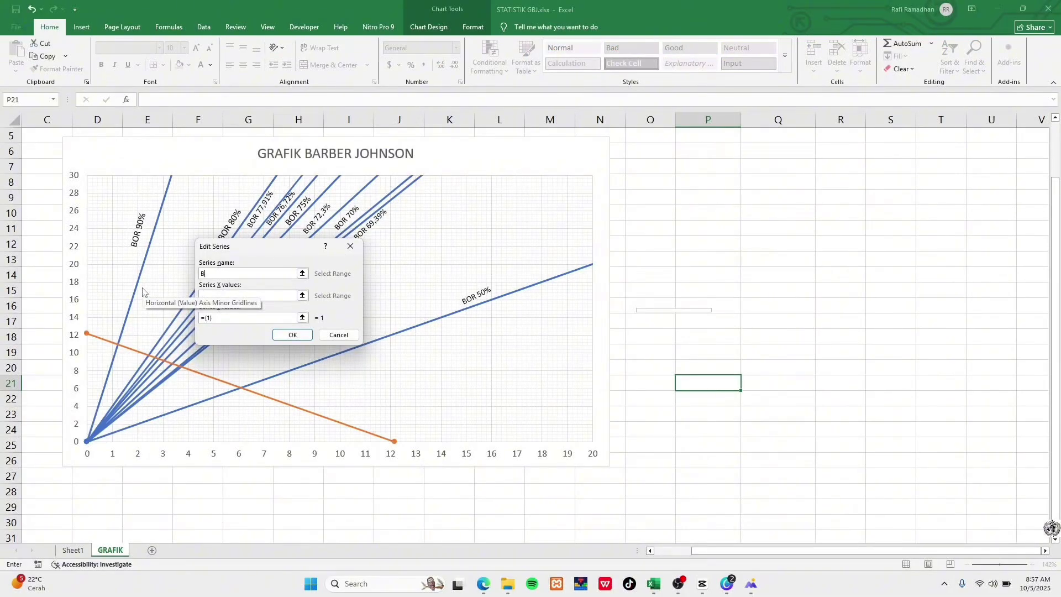
pyautogui.write('BTO 62,41')
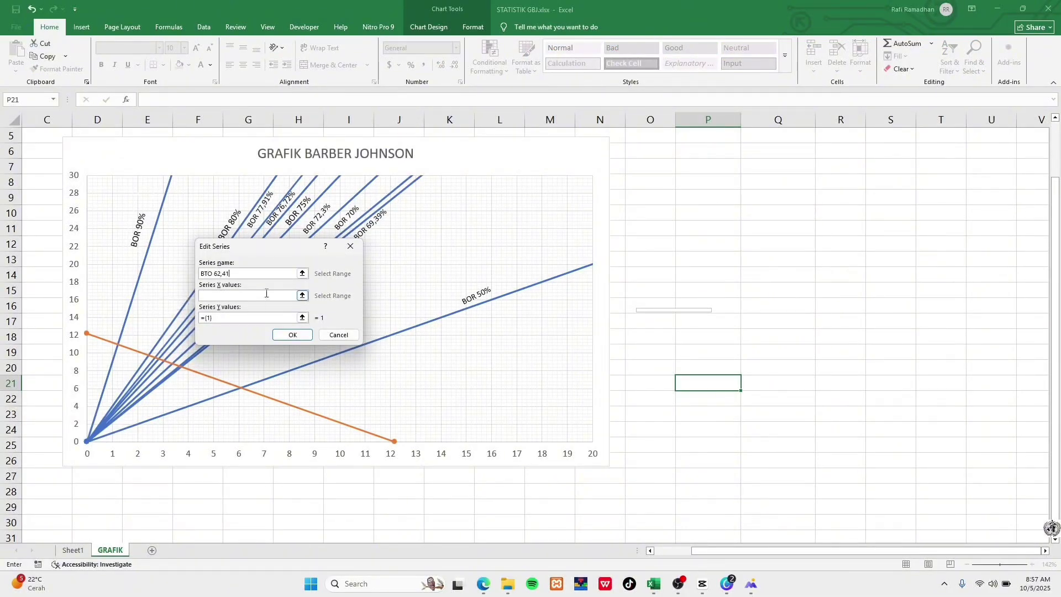
pyautogui.click(302, 295)
pyautogui.click(72, 550)
pyautogui.moveTo(541, 323); pyautogui.dragTo(587, 322)
pyautogui.click(353, 264)
pyautogui.click(302, 317)
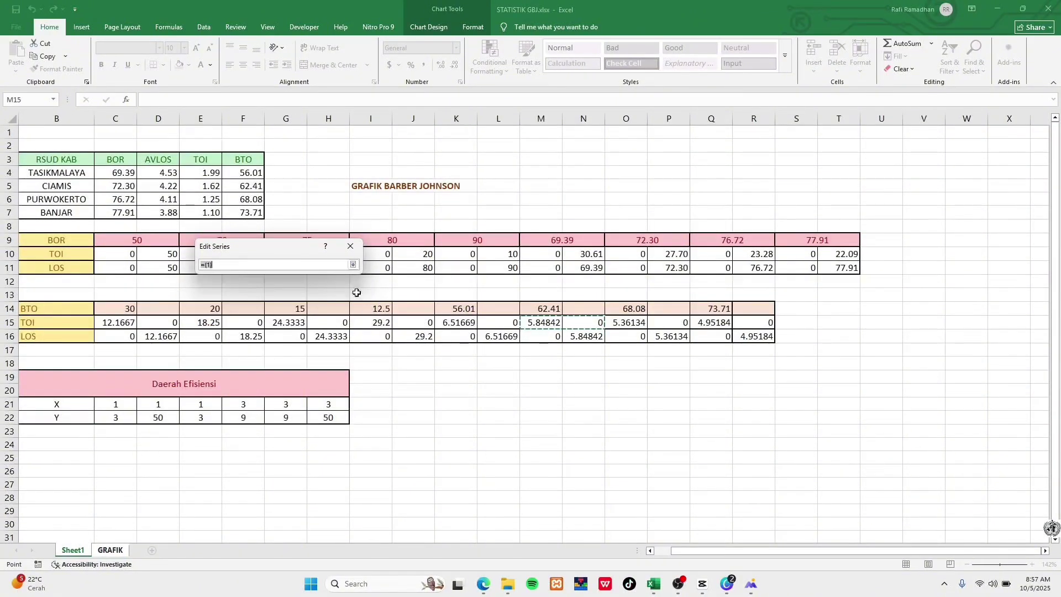
pyautogui.click(83, 553)
pyautogui.moveTo(541, 336); pyautogui.dragTo(585, 336)
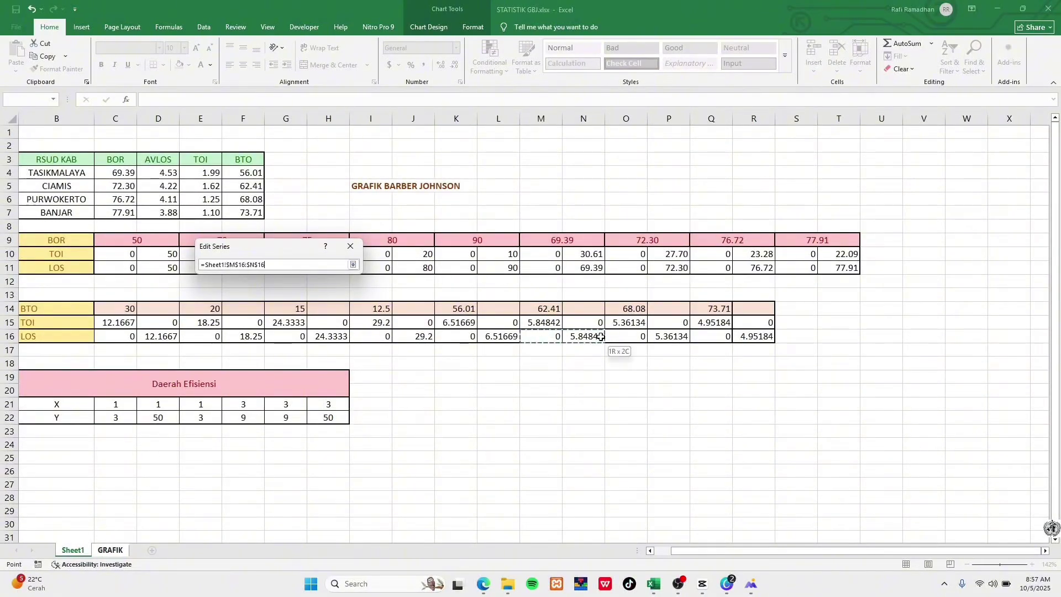
pyautogui.click(353, 264)
pyautogui.click(302, 334)
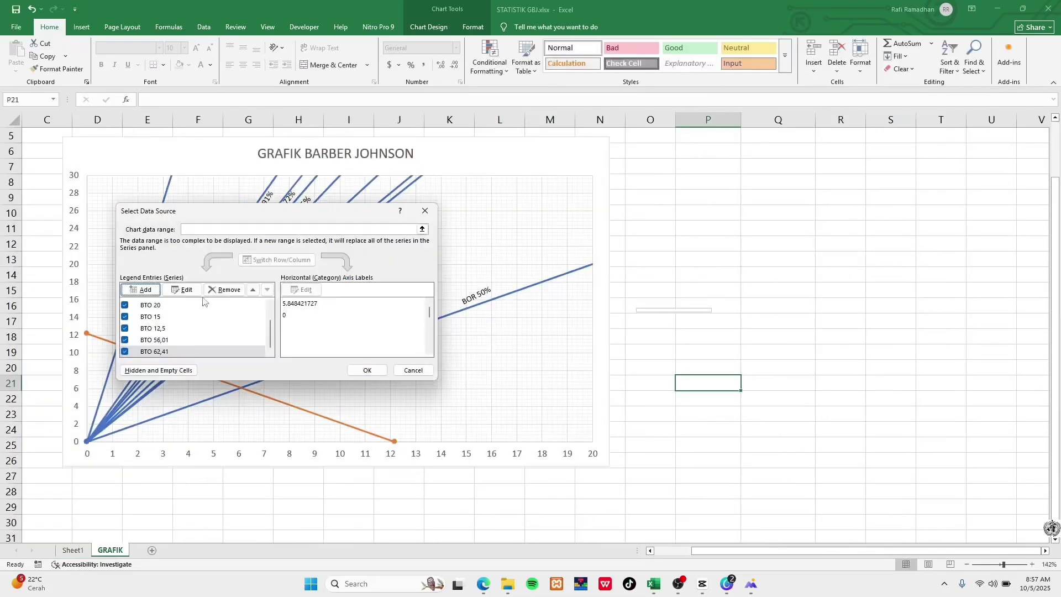
# Add a chart series named BTO 68,08 with X values from Sheet1 O15:P15 and the matching LOS values in row 16 as Y
pyautogui.click(143, 289)
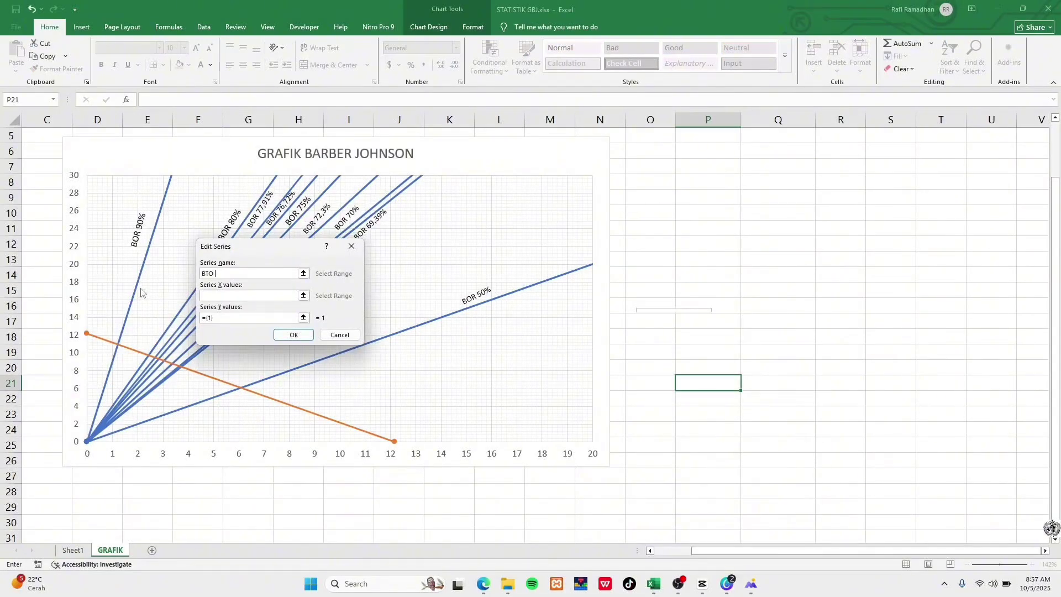
pyautogui.write('BTO 68,08')
pyautogui.click(303, 295)
pyautogui.click(72, 550)
pyautogui.moveTo(631, 326); pyautogui.dragTo(662, 338)
pyautogui.click(354, 265)
pyautogui.click(304, 313)
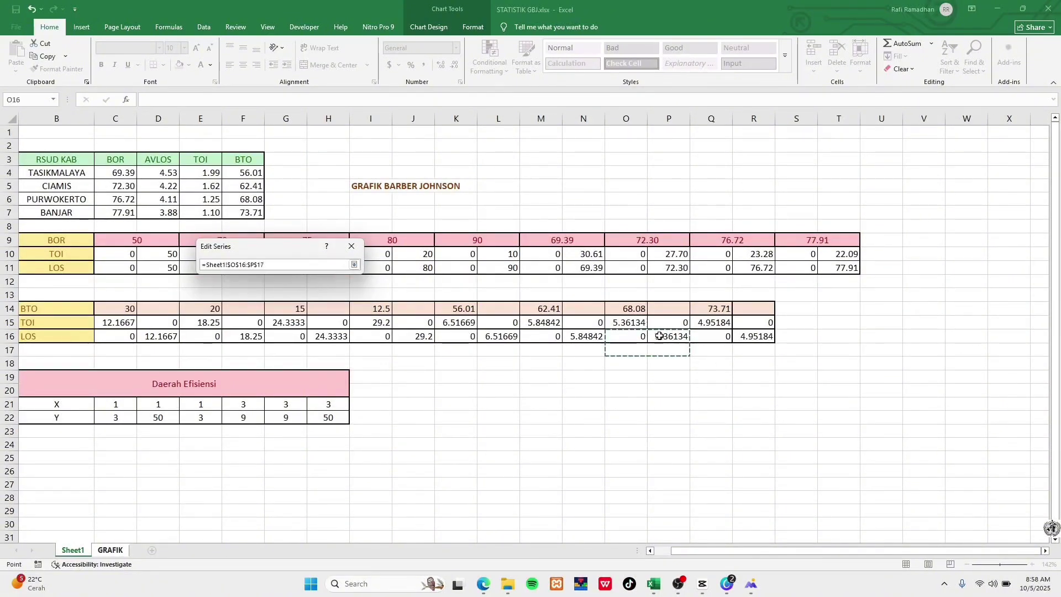
pyautogui.click(355, 265)
pyautogui.click(294, 335)
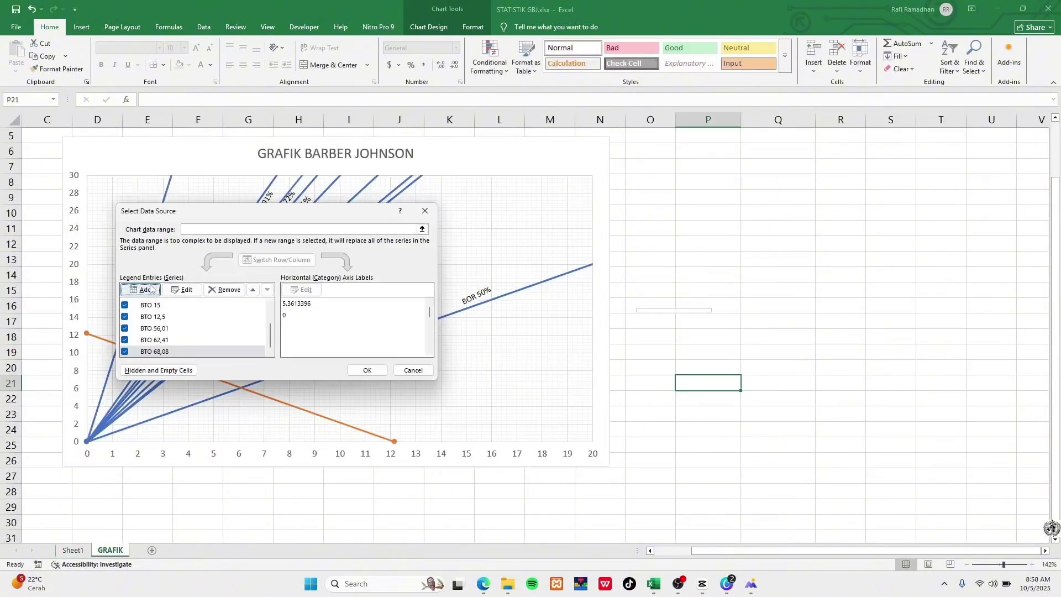
# Add a chart series named BTO 73,71 with X values from Sheet1 Q15:R15 and Y values from Q16:R16, and apply the new BTO series
pyautogui.click(143, 302)
pyautogui.write('BTO 7')
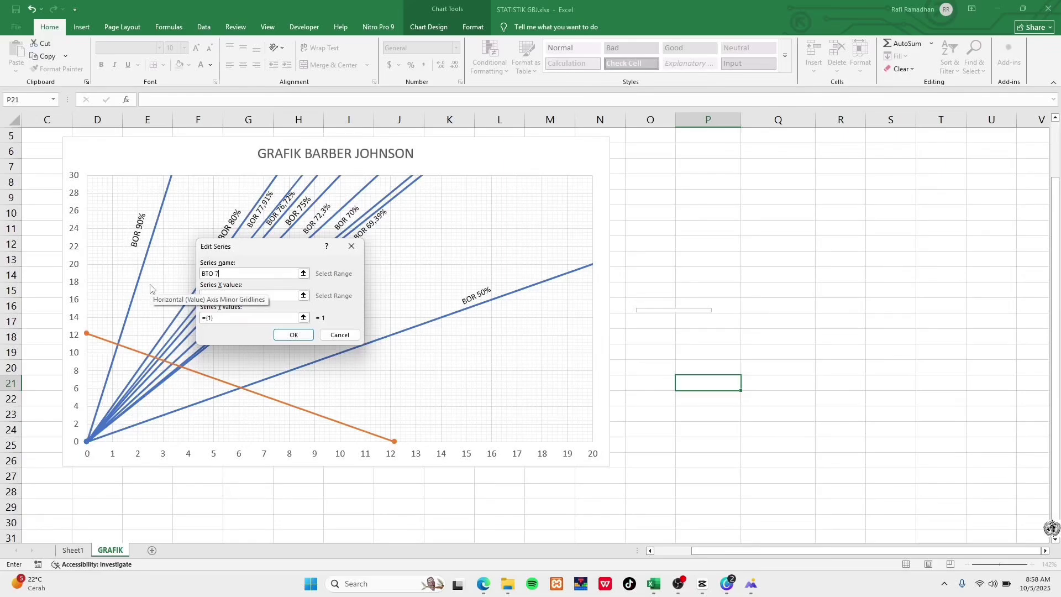
pyautogui.write('3,71')
pyautogui.click(303, 295)
pyautogui.click(72, 550)
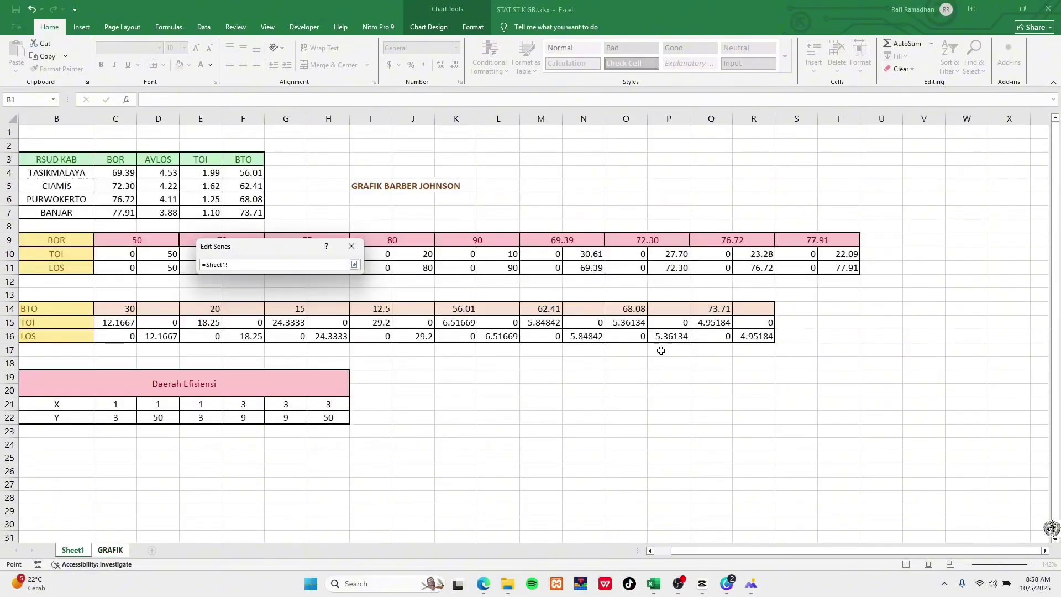
pyautogui.moveTo(713, 323); pyautogui.dragTo(754, 337)
pyautogui.click(354, 265)
pyautogui.click(303, 321)
pyautogui.click(354, 265)
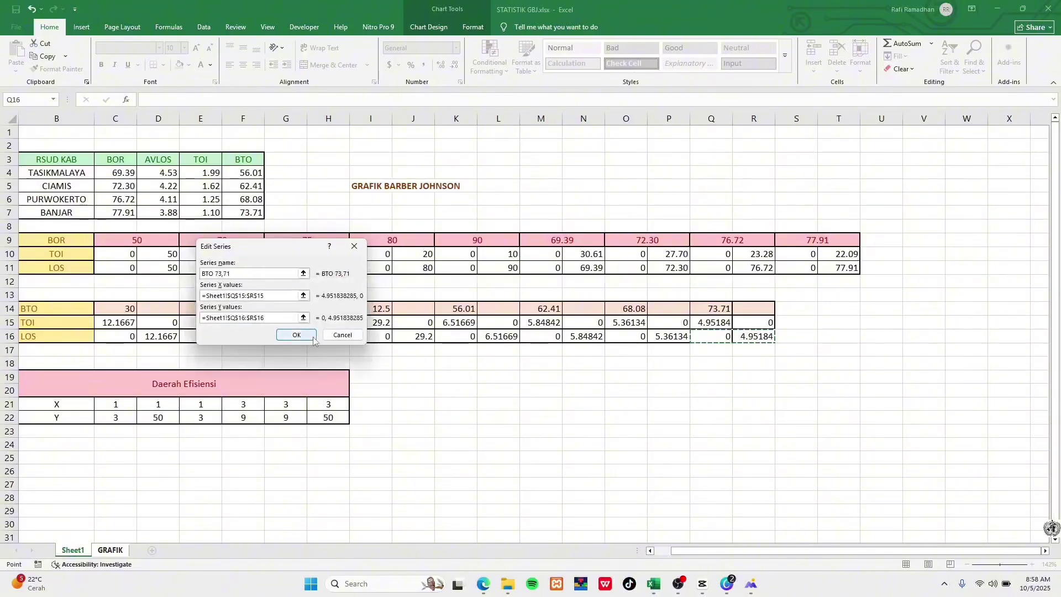
pyautogui.click(293, 334)
pyautogui.click(368, 370)
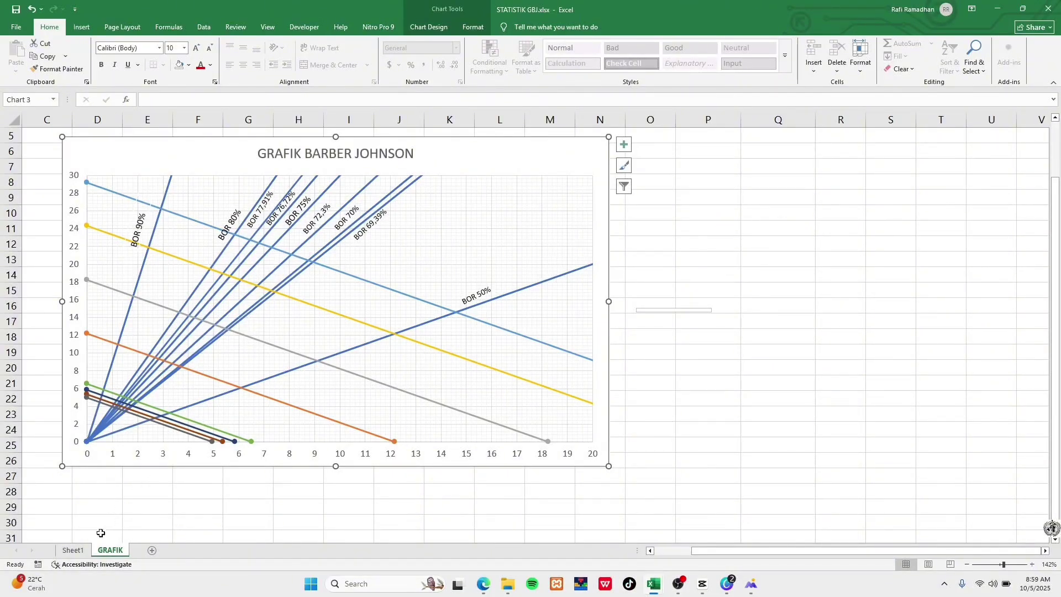
# Add the efficiency area to the chart as series DAERAH EFISIEN, with X values from Sheet1 C21:H21 and Y values from C22:H22
pyautogui.click(74, 550)
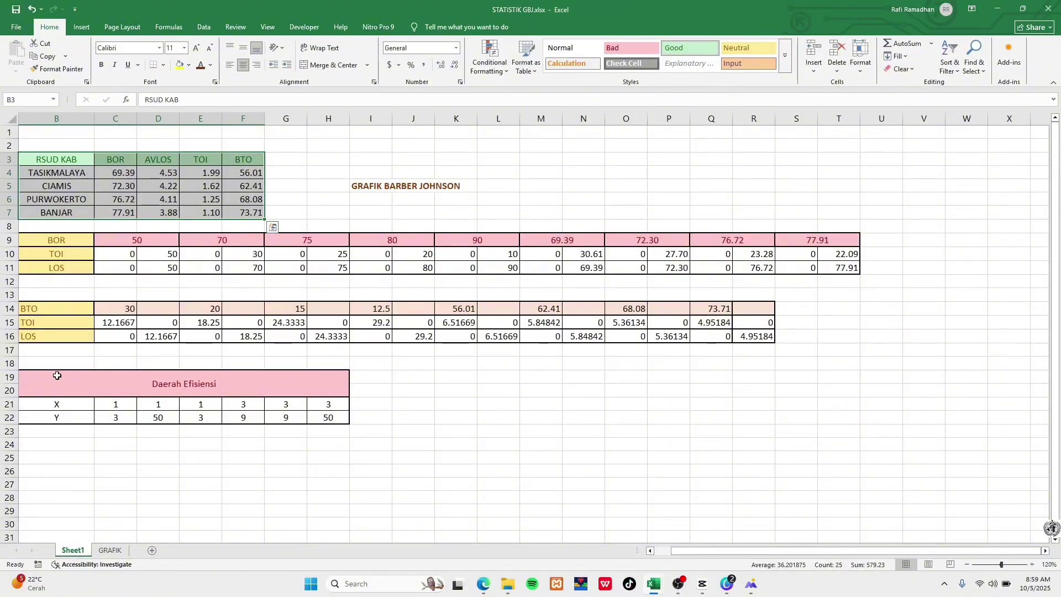
pyautogui.moveTo(61, 376); pyautogui.dragTo(328, 415)
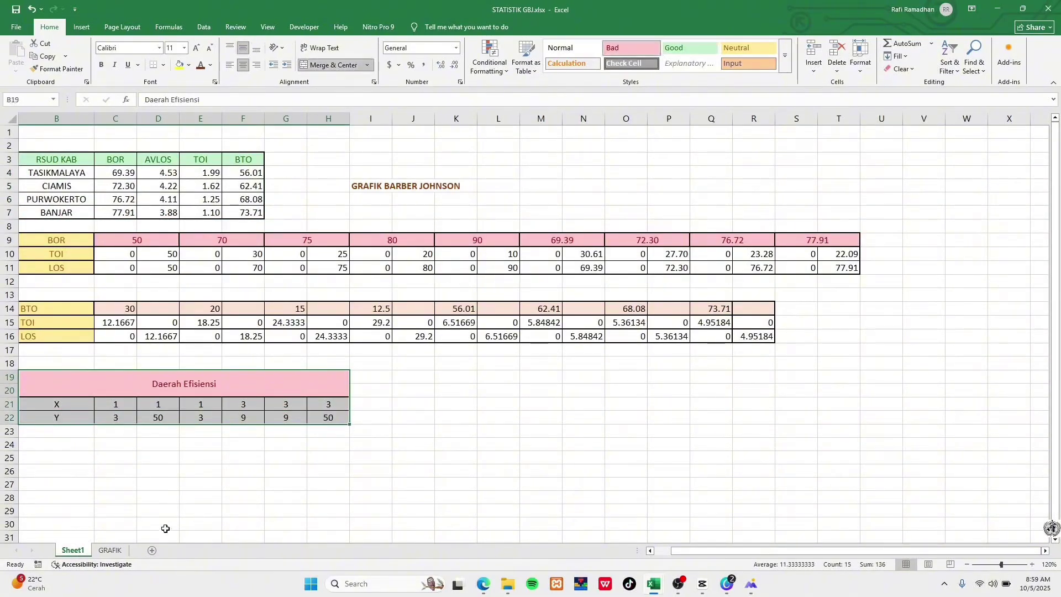
pyautogui.click(116, 551)
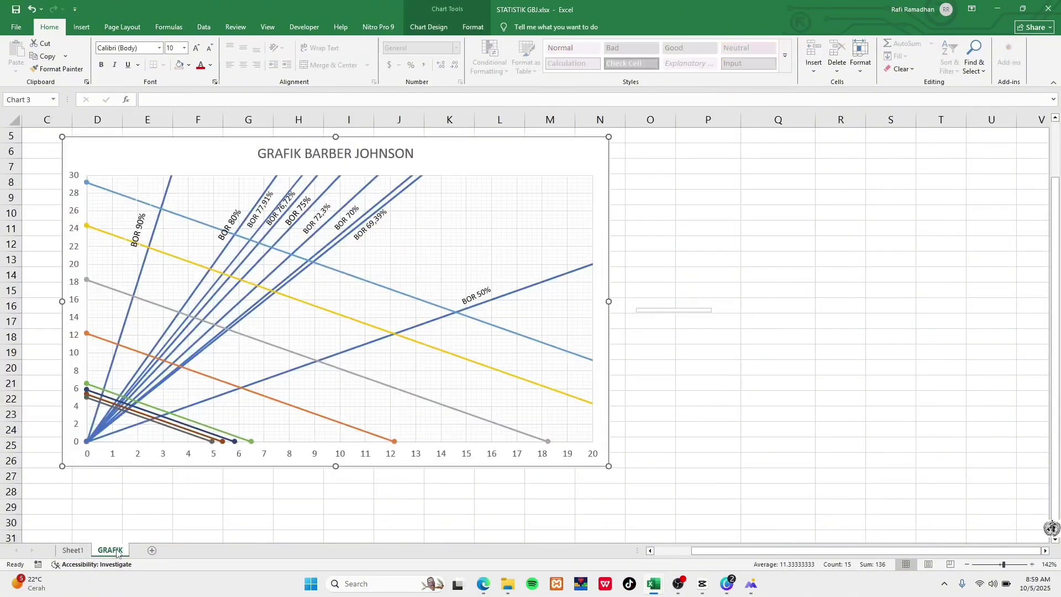
pyautogui.rightClick(588, 162)
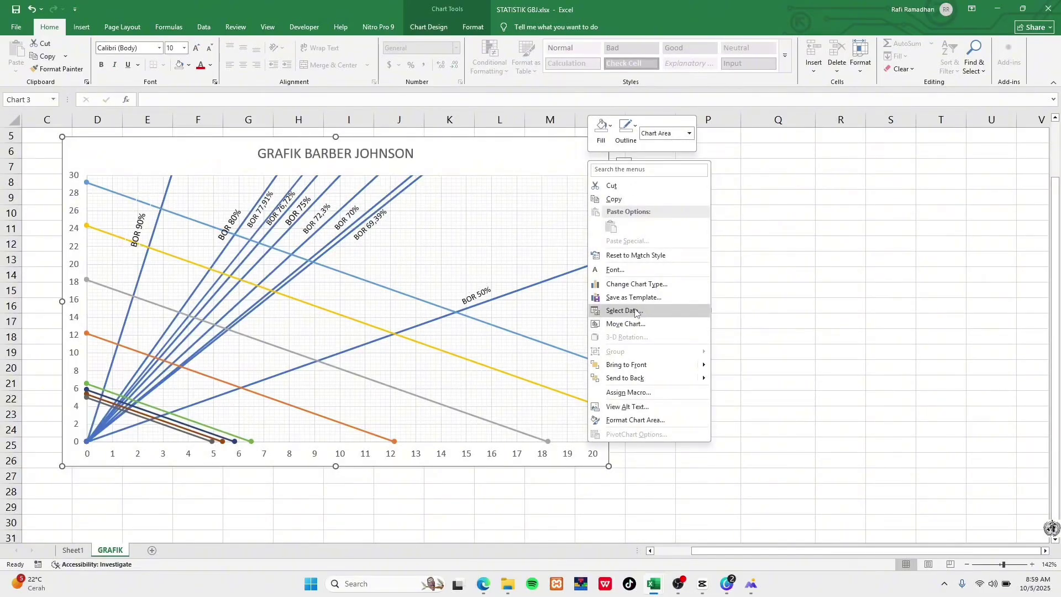
pyautogui.click(635, 312)
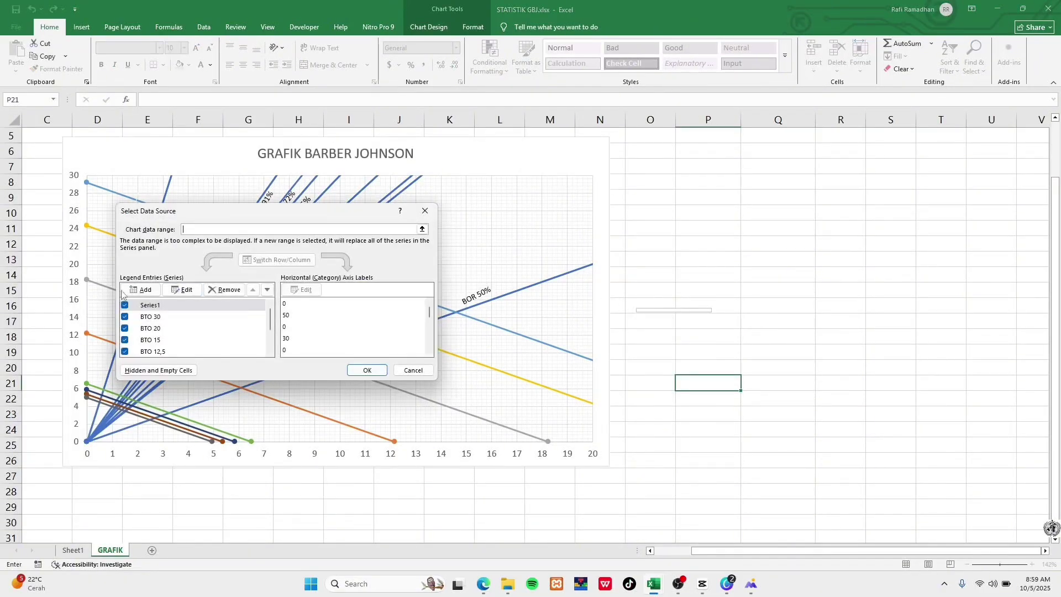
pyautogui.click(140, 291)
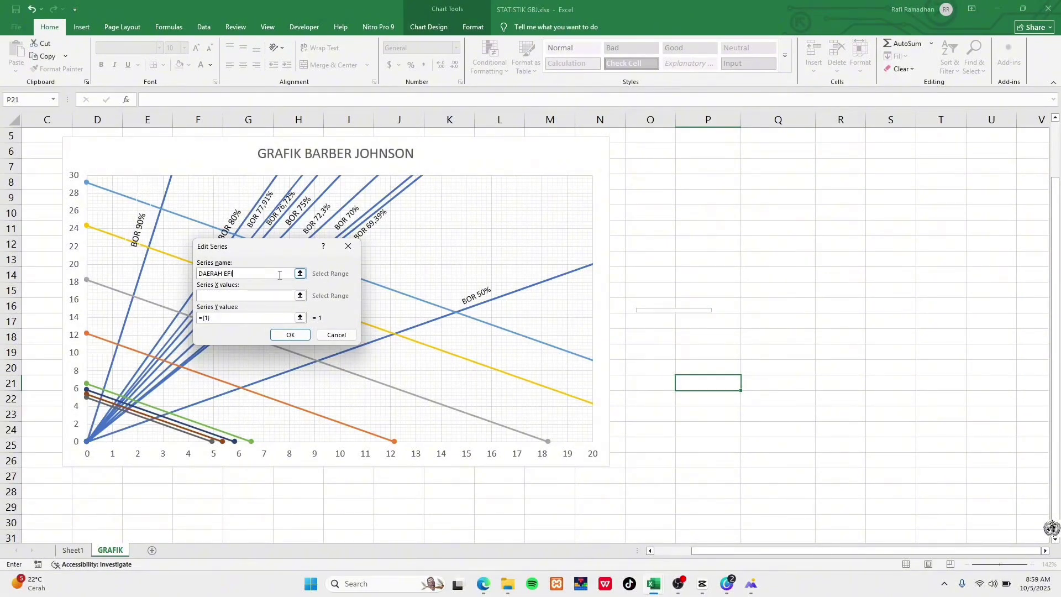
pyautogui.click(301, 296)
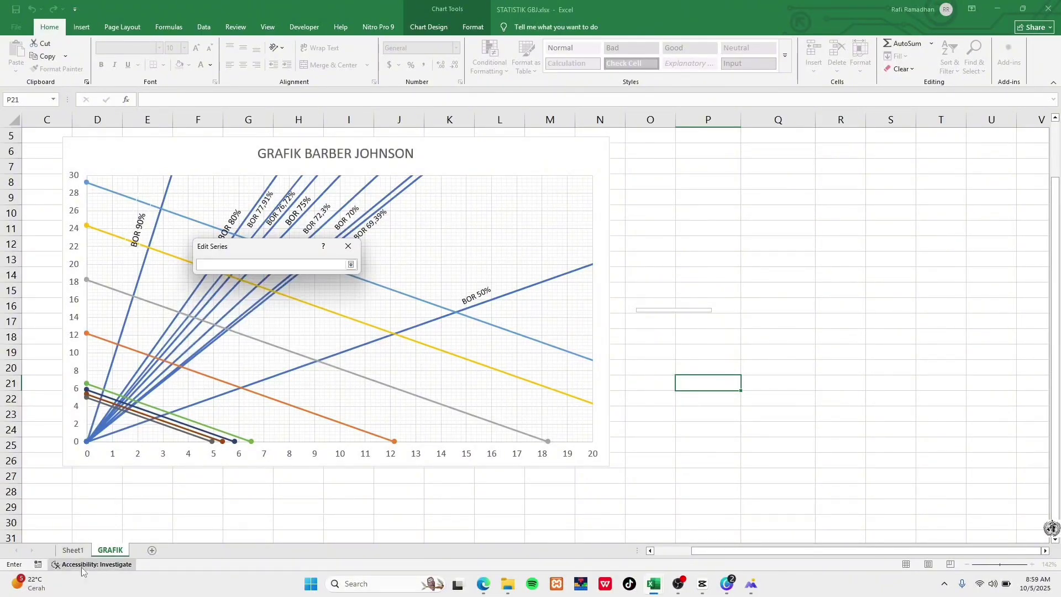
pyautogui.click(72, 550)
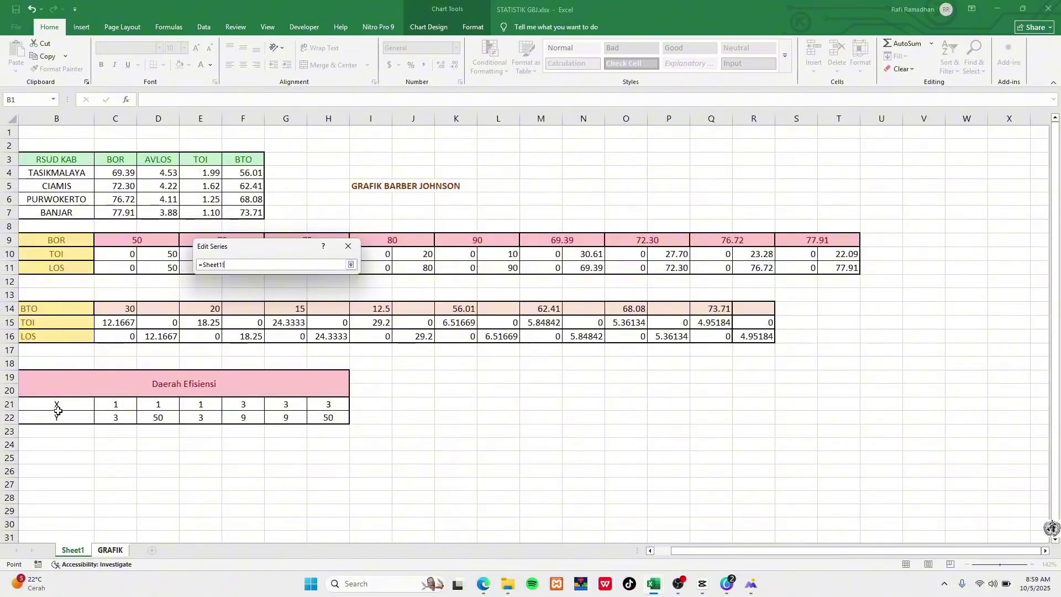
pyautogui.moveTo(127, 402); pyautogui.dragTo(326, 405)
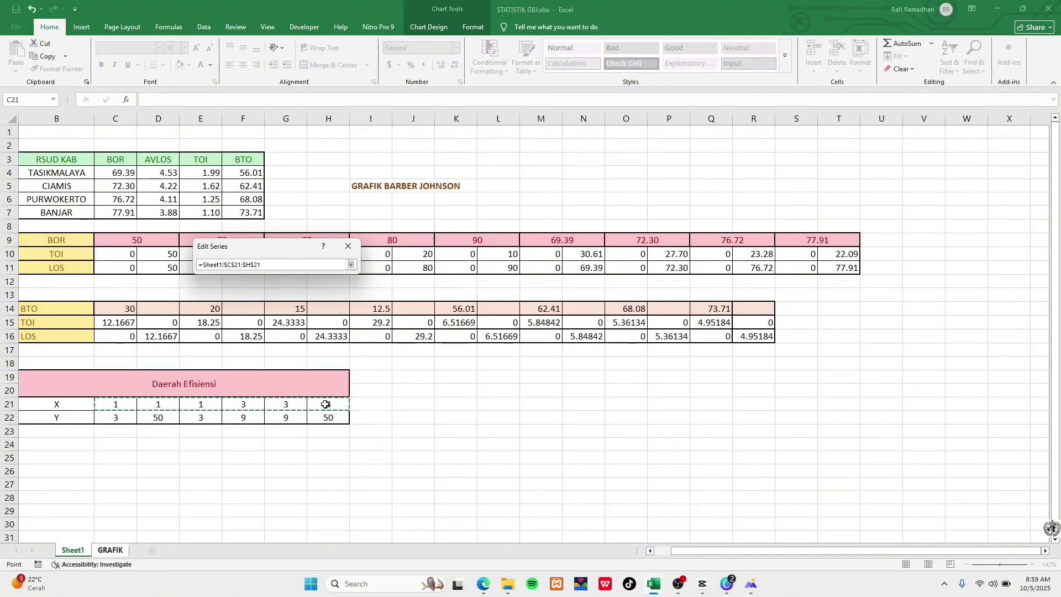
pyautogui.click(351, 264)
pyautogui.click(263, 316)
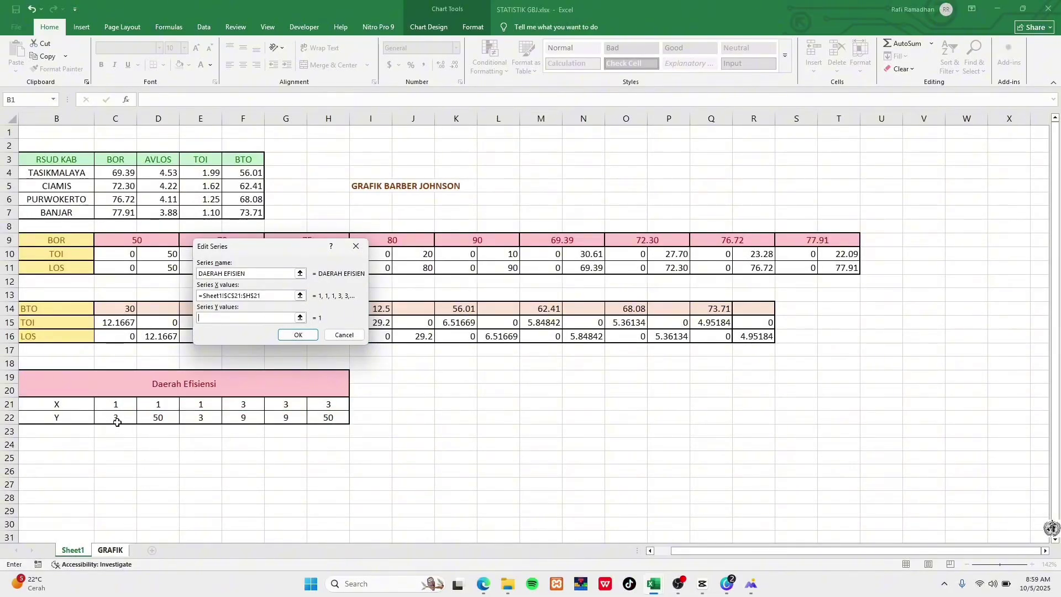
pyautogui.moveTo(118, 419); pyautogui.dragTo(329, 419)
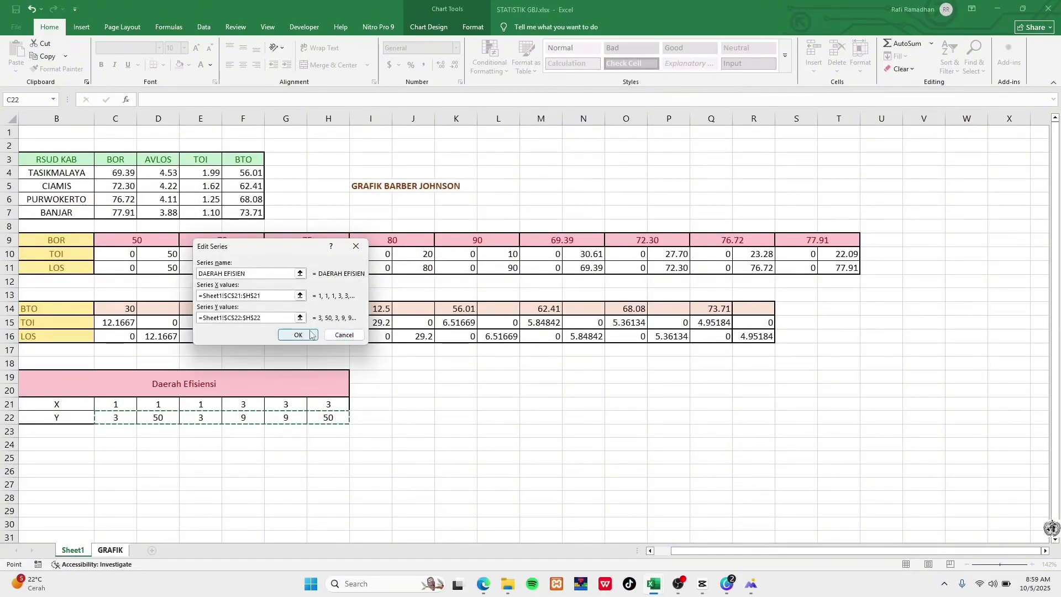
pyautogui.click(307, 335)
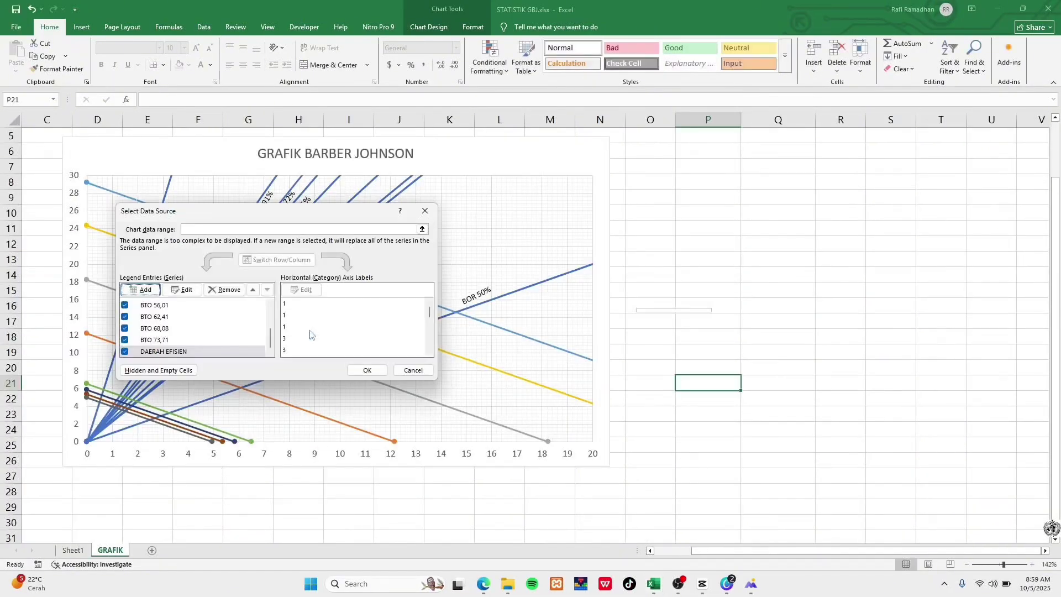
pyautogui.click(367, 370)
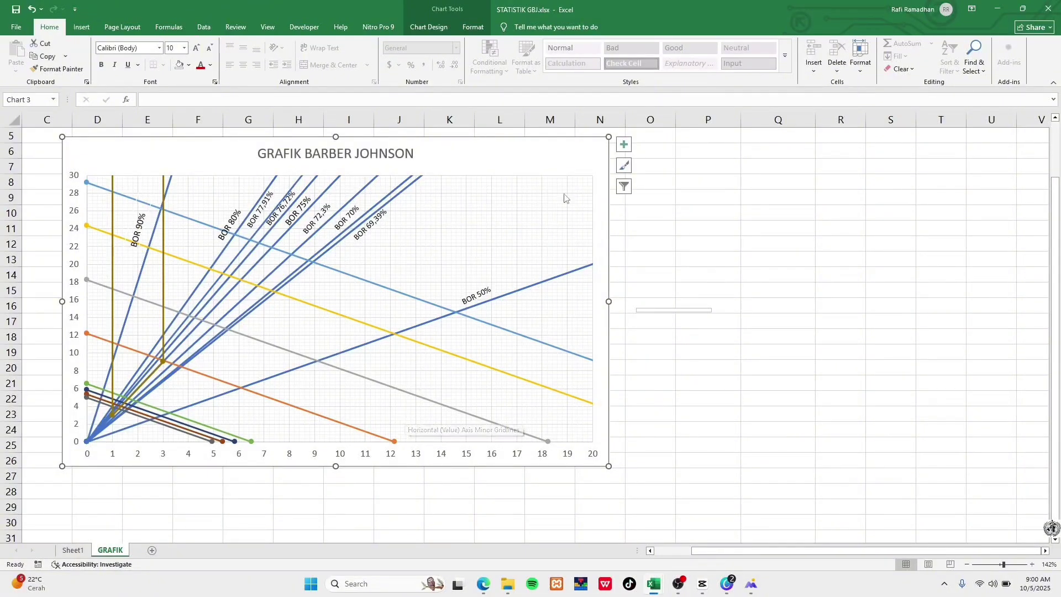
# Add a chart series named TASIKMALAYA with its TOI in Sheet1 E4 as X value and its AVLOS in D4 as Y value
pyautogui.rightClick(571, 168)
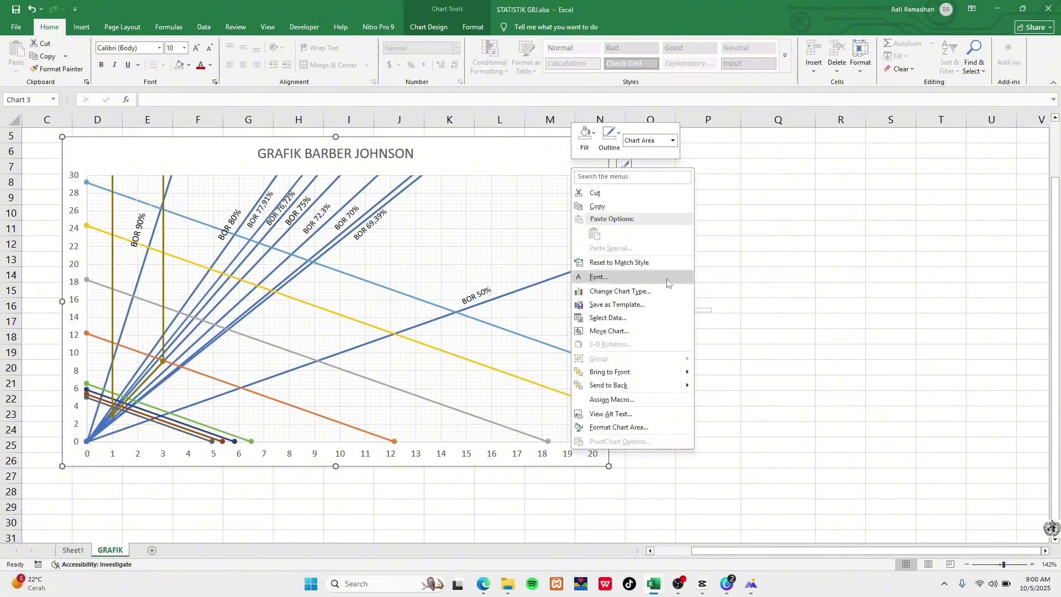
pyautogui.click(618, 319)
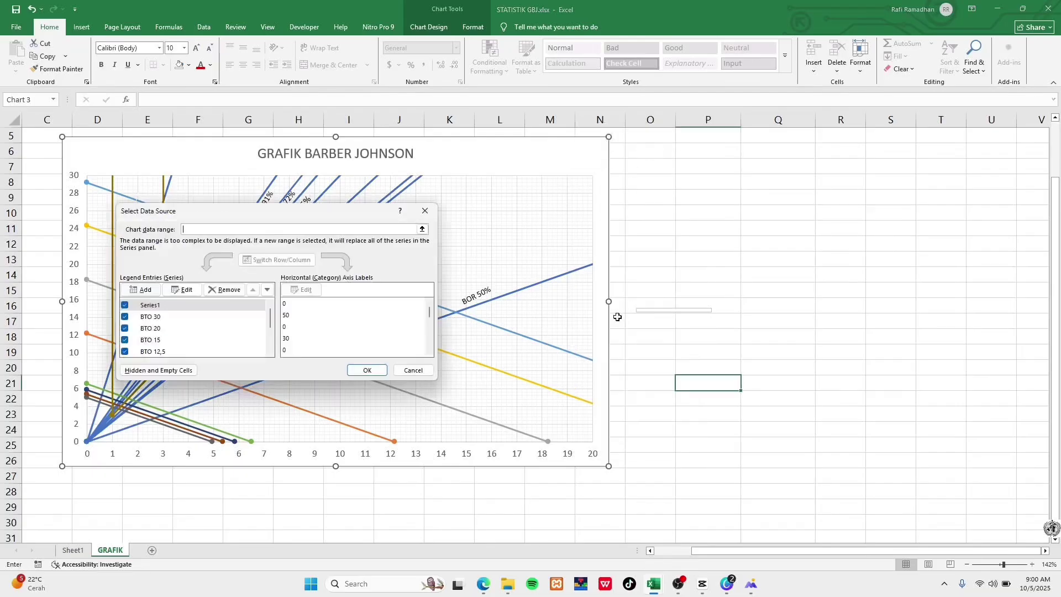
pyautogui.click(147, 291)
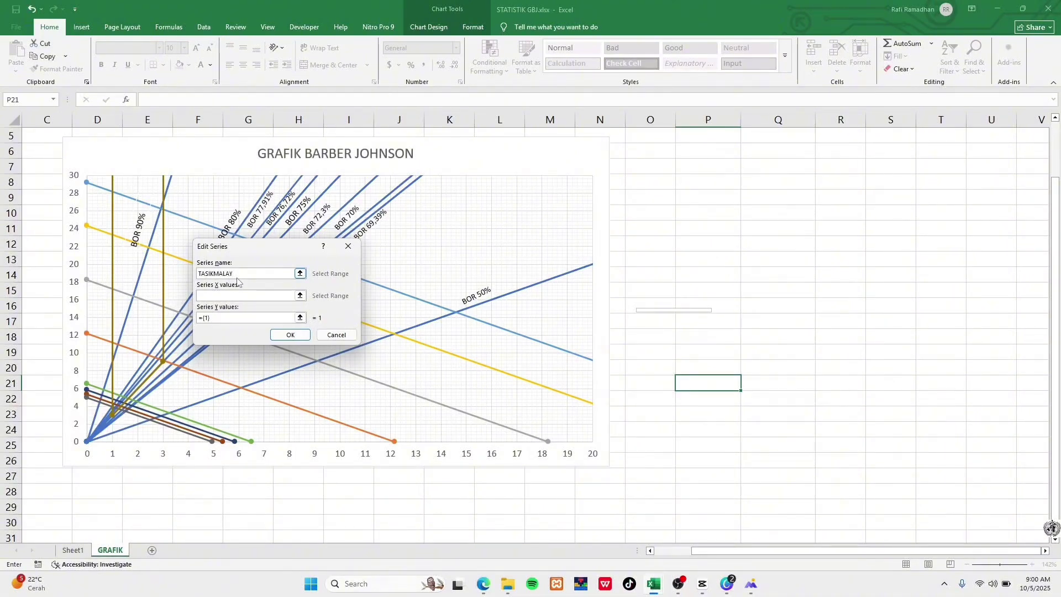
pyautogui.click(243, 296)
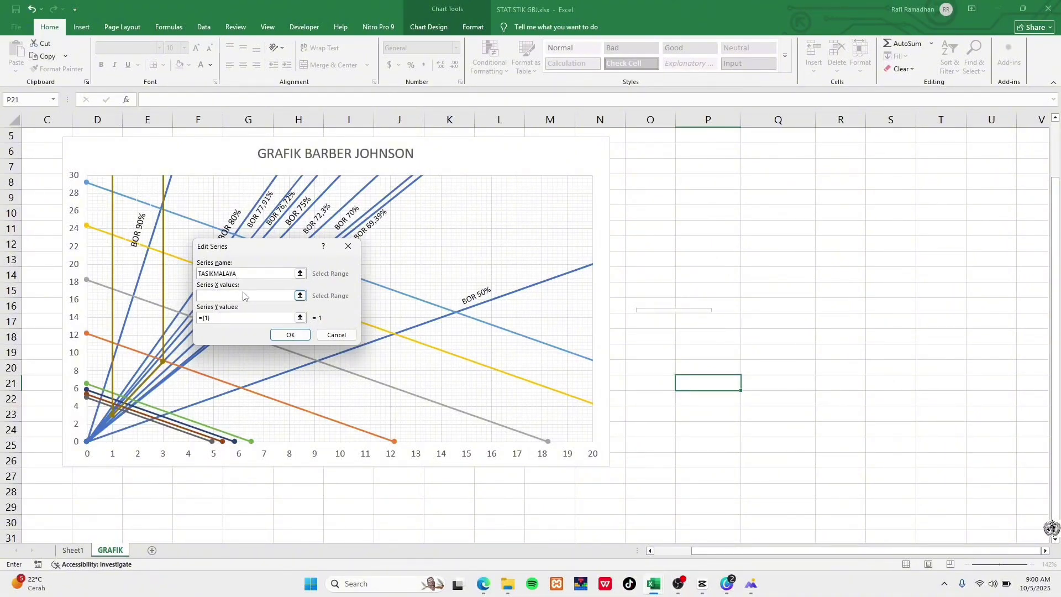
pyautogui.click(300, 296)
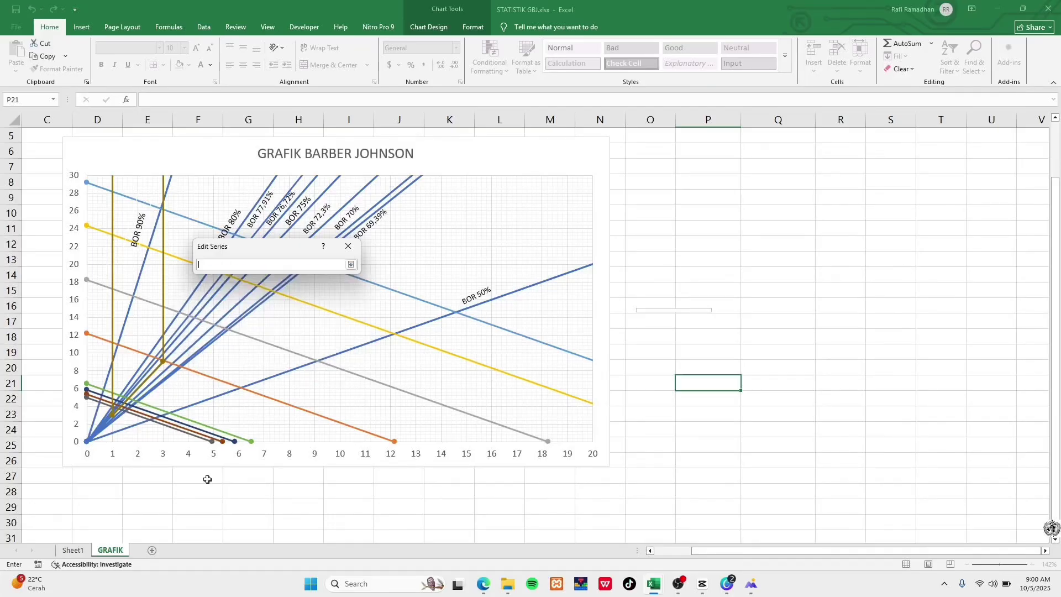
pyautogui.click(72, 550)
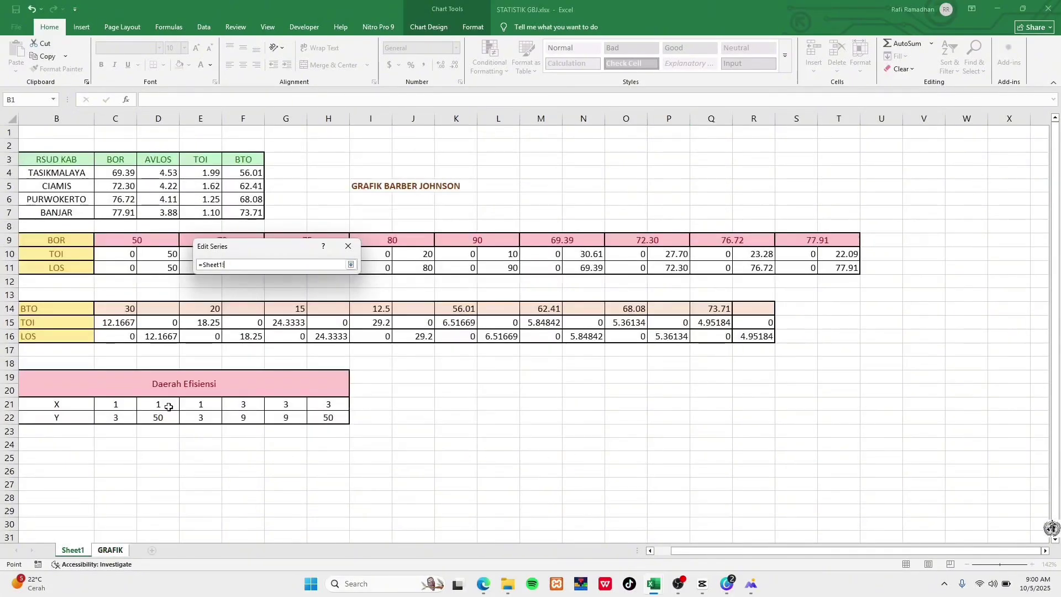
pyautogui.click(206, 172)
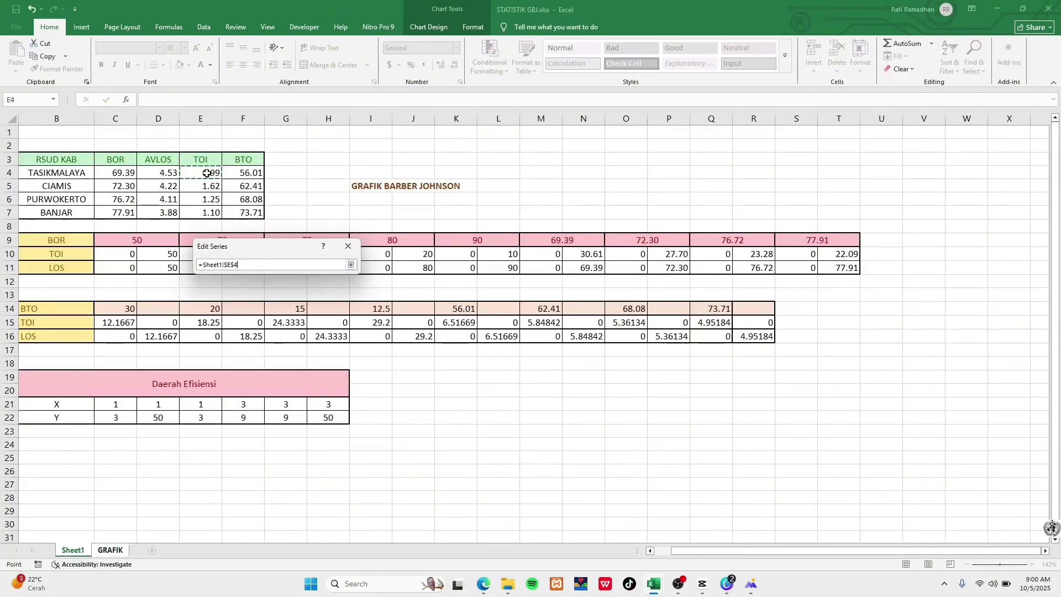
pyautogui.click(351, 265)
pyautogui.click(292, 318)
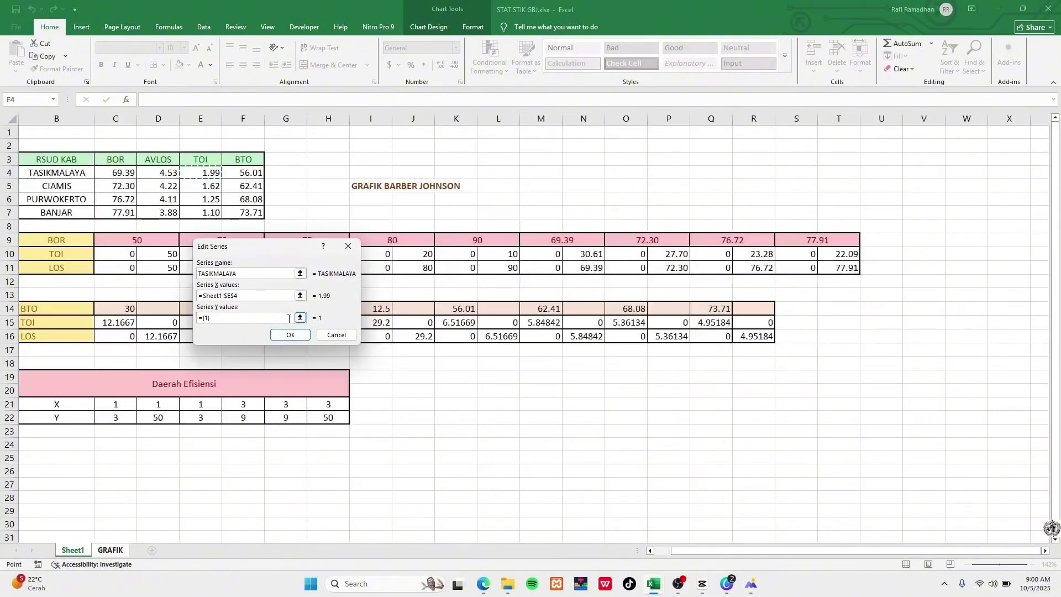
pyautogui.press('BackSpace')
pyautogui.press('BackSpace')
pyautogui.press('BackSpace')
pyautogui.press('BackSpace')
pyautogui.click(160, 174)
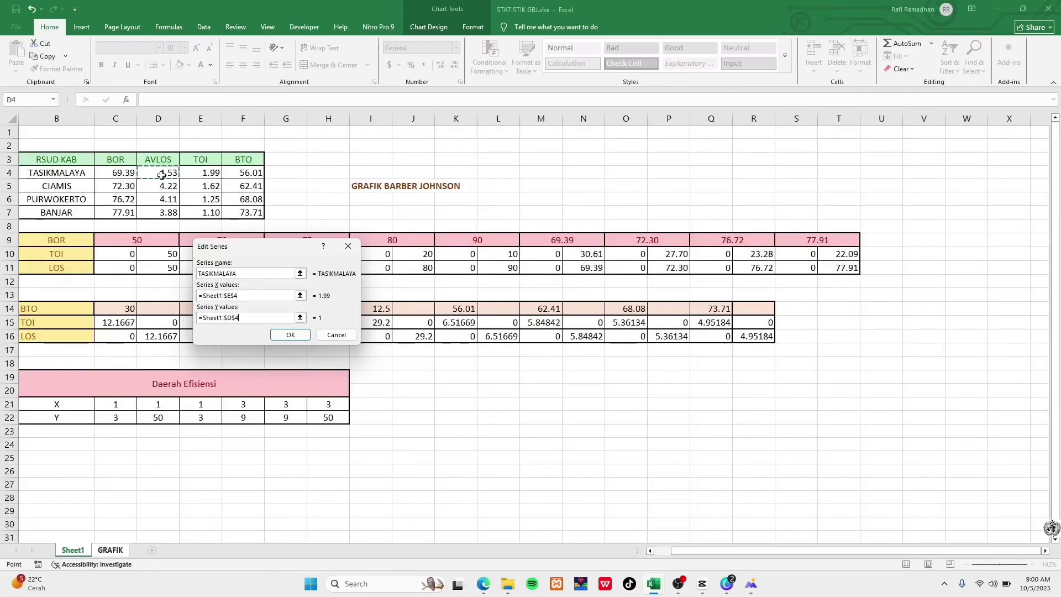
pyautogui.click(290, 335)
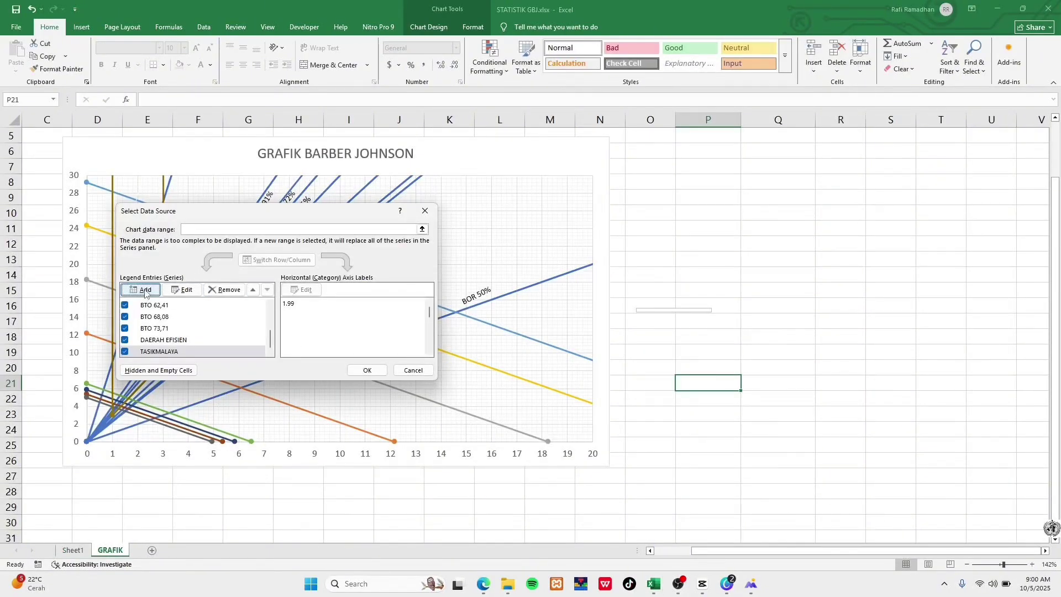
# Add a chart series named CIAMIS with its TOI in Sheet1 E5 as X value and its AVLOS in D5 as Y value
pyautogui.click(144, 292)
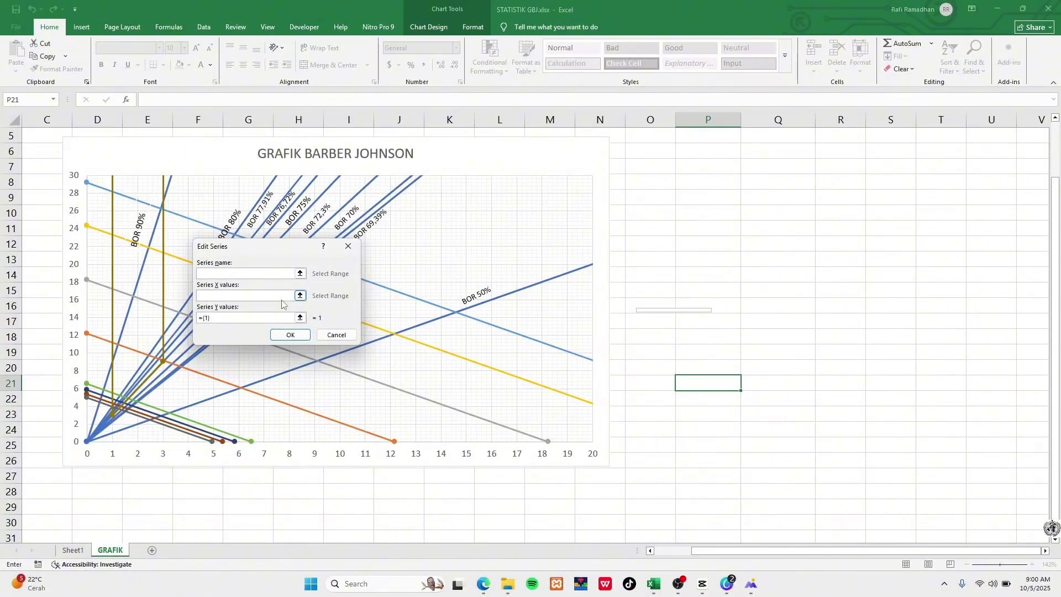
pyautogui.write('CIAMIS')
pyautogui.click(286, 298)
pyautogui.click(73, 550)
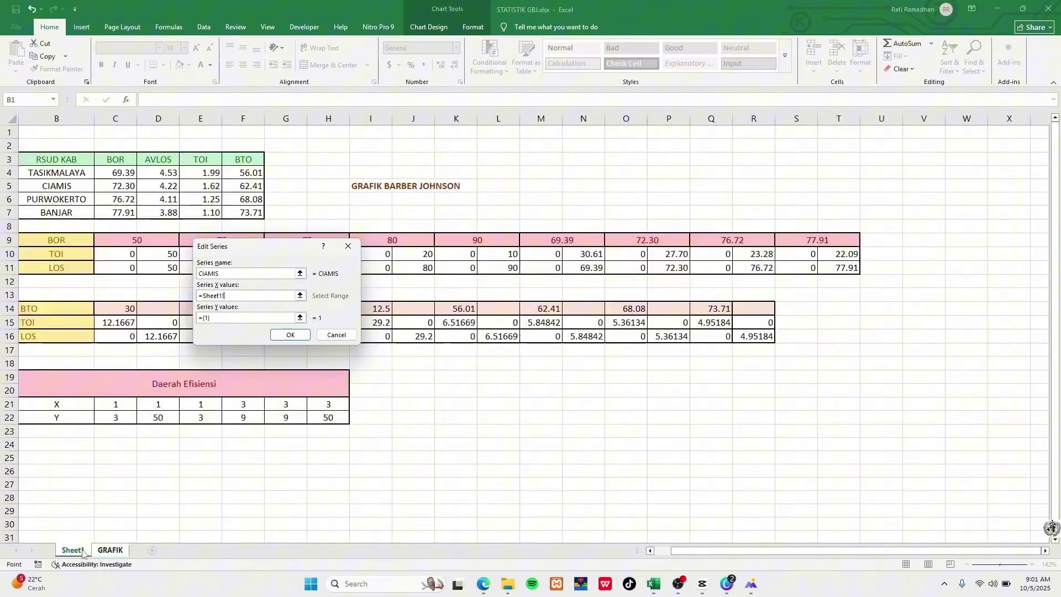
pyautogui.click(202, 183)
pyautogui.click(282, 320)
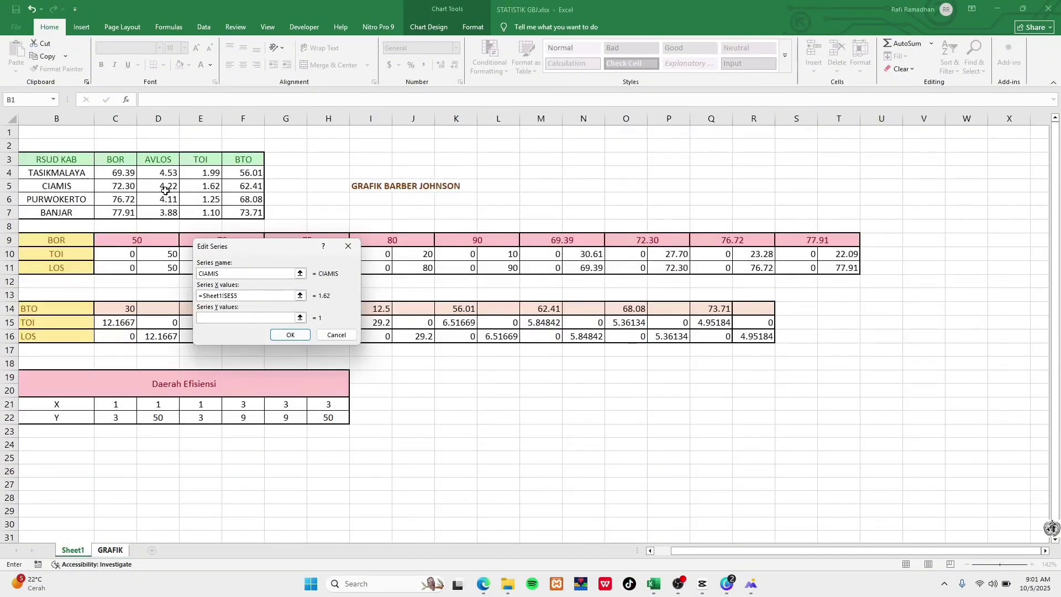
pyautogui.click(167, 189)
pyautogui.click(290, 335)
# Add a chart series named PURWOKERTO with its TOI in Sheet1 E6 as X value and its AVLOS in D6 as Y value
pyautogui.click(141, 289)
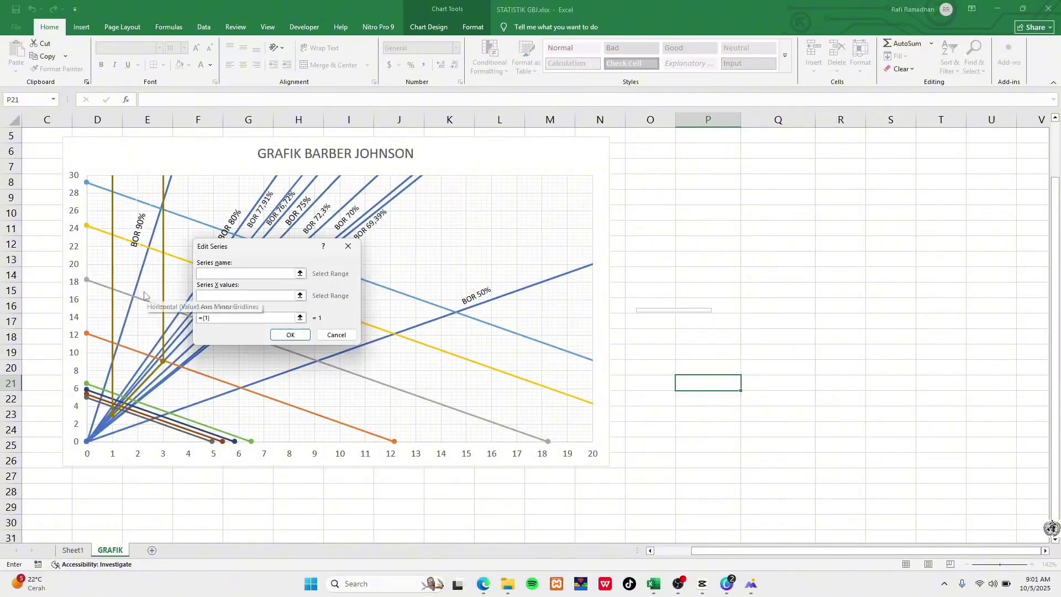
pyautogui.write('B')
pyautogui.write('URWOKERTO')
pyautogui.press('Tab')
pyautogui.click(73, 551)
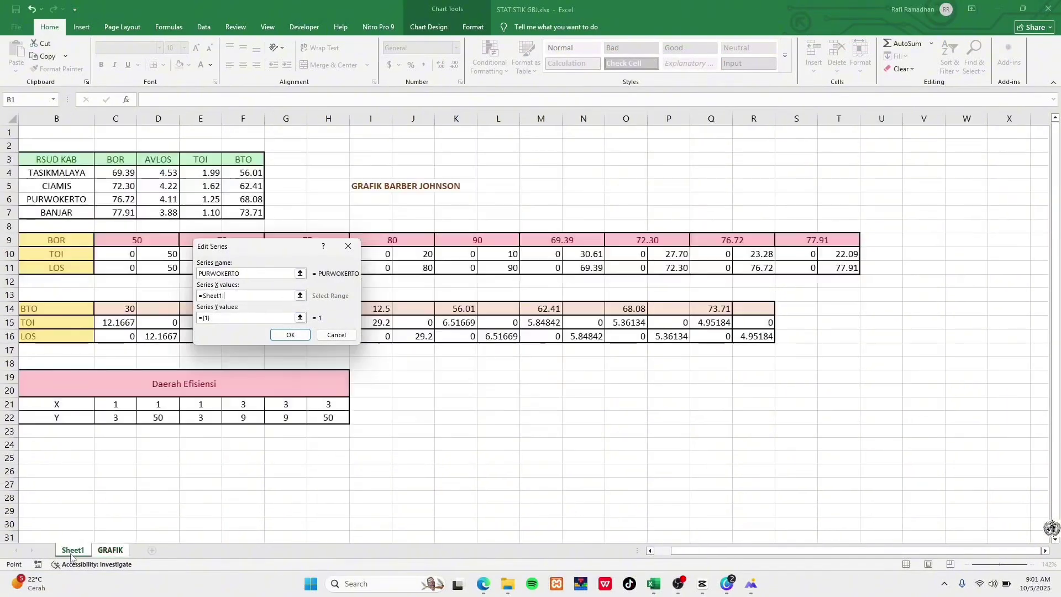
pyautogui.click(213, 200)
pyautogui.click(278, 316)
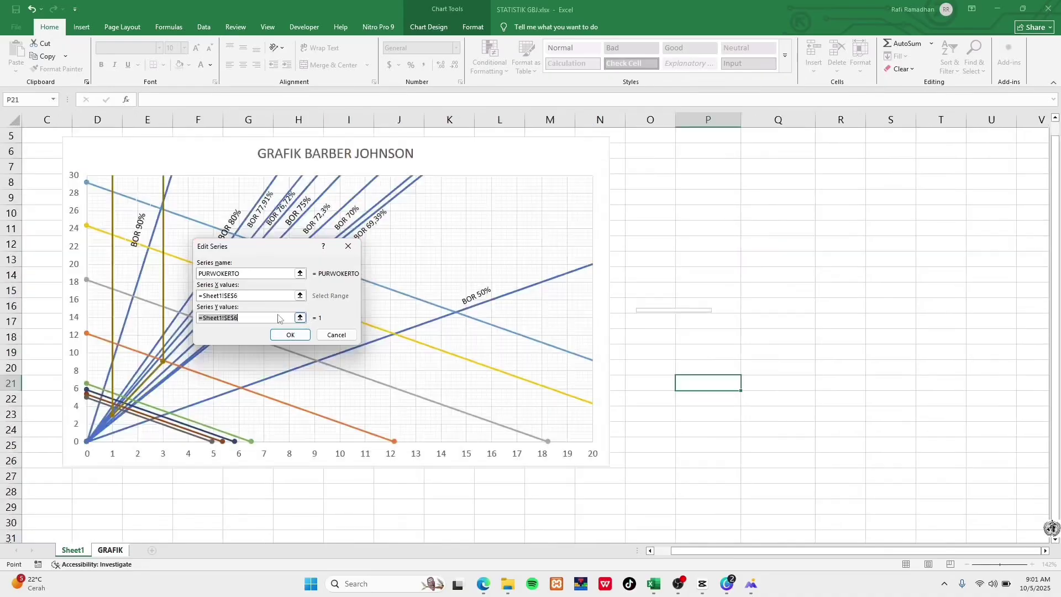
pyautogui.click(161, 201)
pyautogui.click(288, 335)
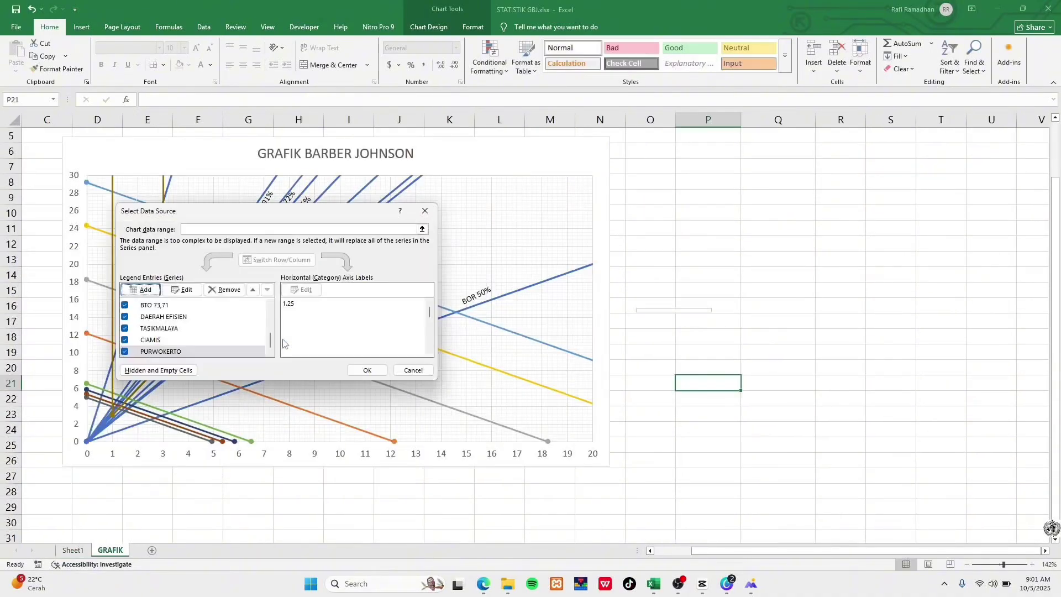
# Add a chart series named BANJAR with X value from Sheet1 E7 and Y value from D7, and apply the new hospital series
pyautogui.click(154, 289)
pyautogui.write('BANJAR')
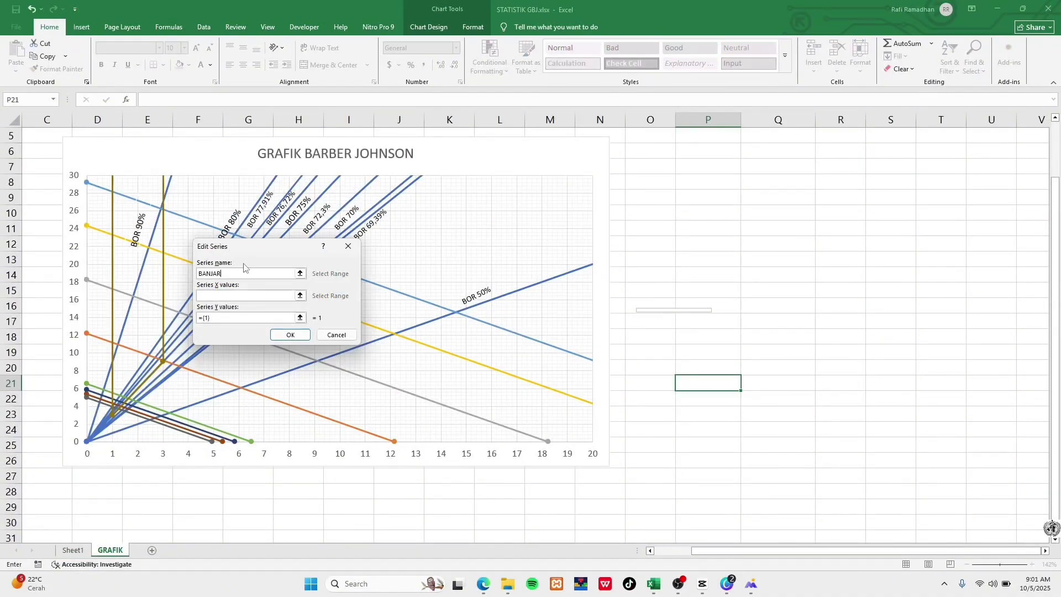
pyautogui.click(260, 295)
pyautogui.click(73, 551)
pyautogui.click(204, 213)
pyautogui.click(278, 318)
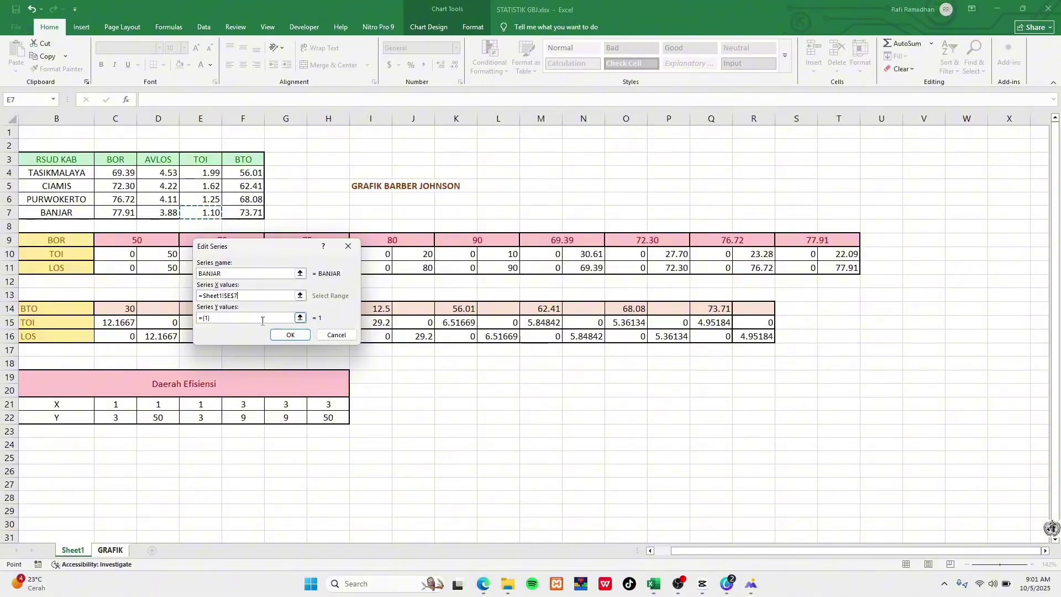
pyautogui.click(163, 213)
pyautogui.click(290, 335)
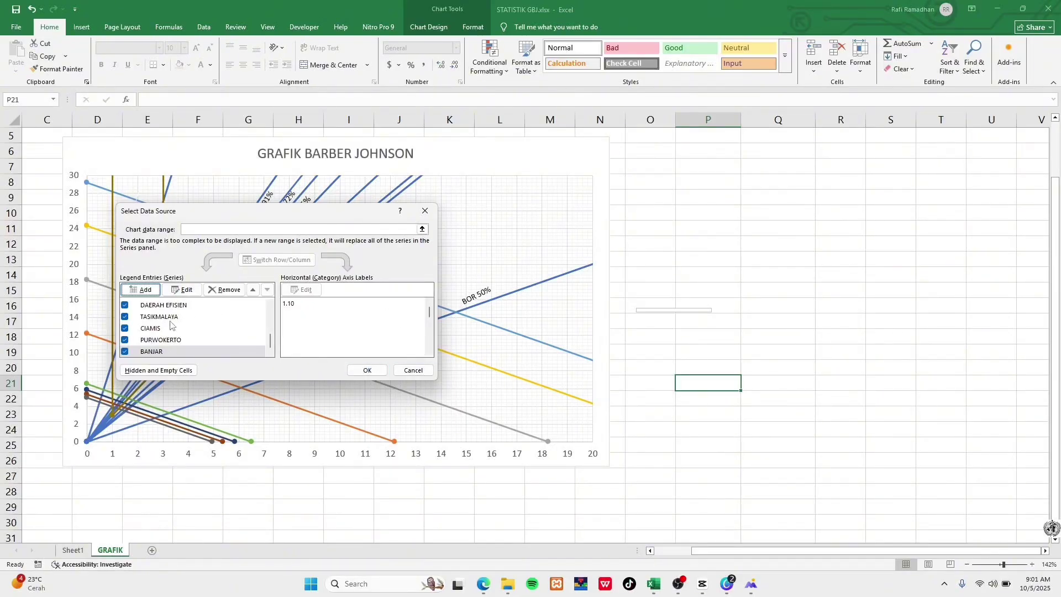
pyautogui.click(380, 371)
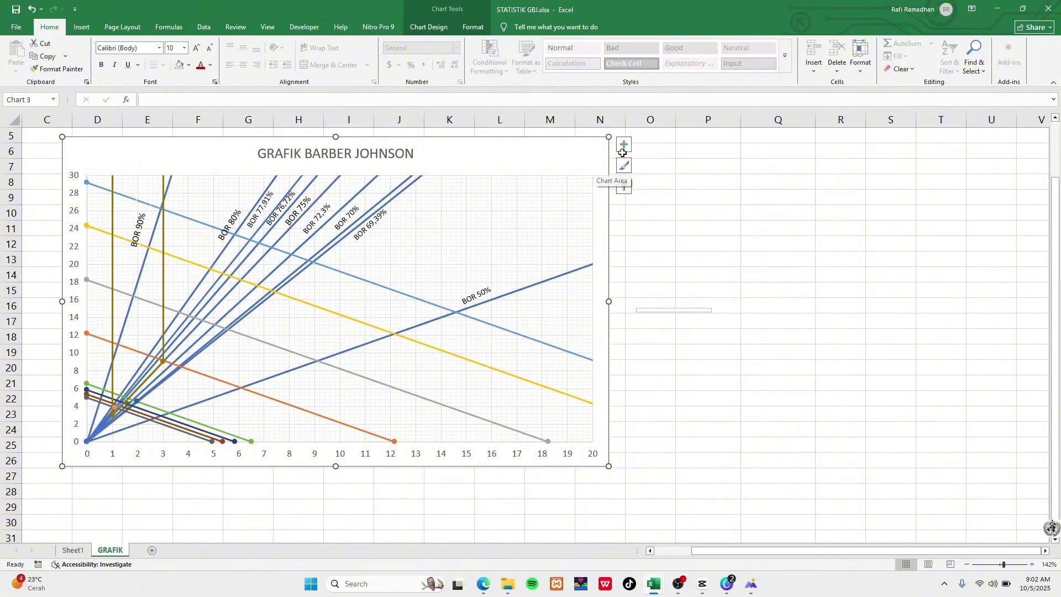
# Show the legend beside the plot and widen the chart to about the right edge of column O
pyautogui.click(624, 145)
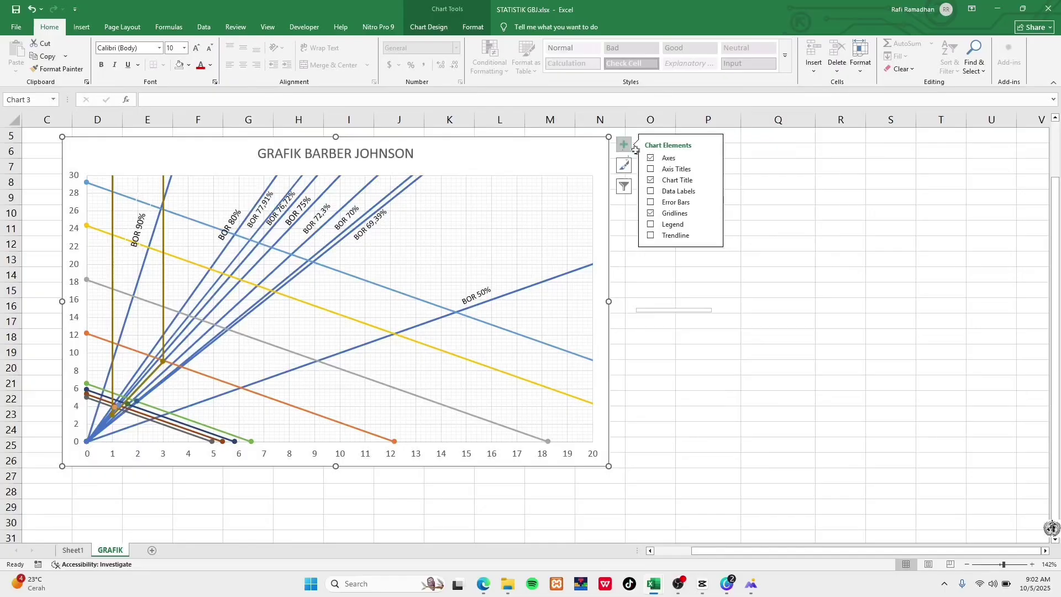
pyautogui.click(651, 224)
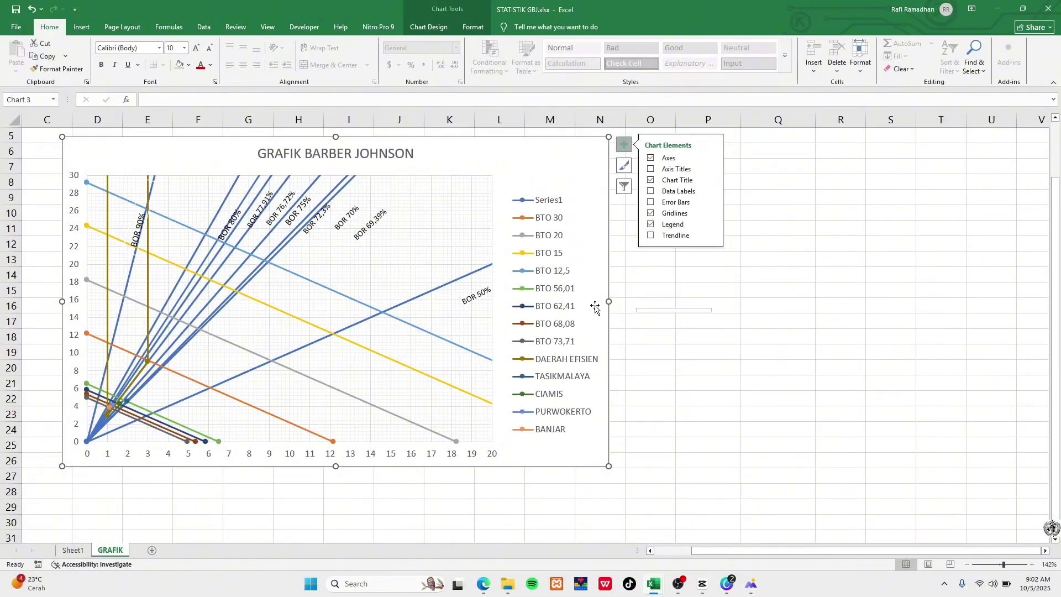
pyautogui.moveTo(609, 301); pyautogui.dragTo(654, 312)
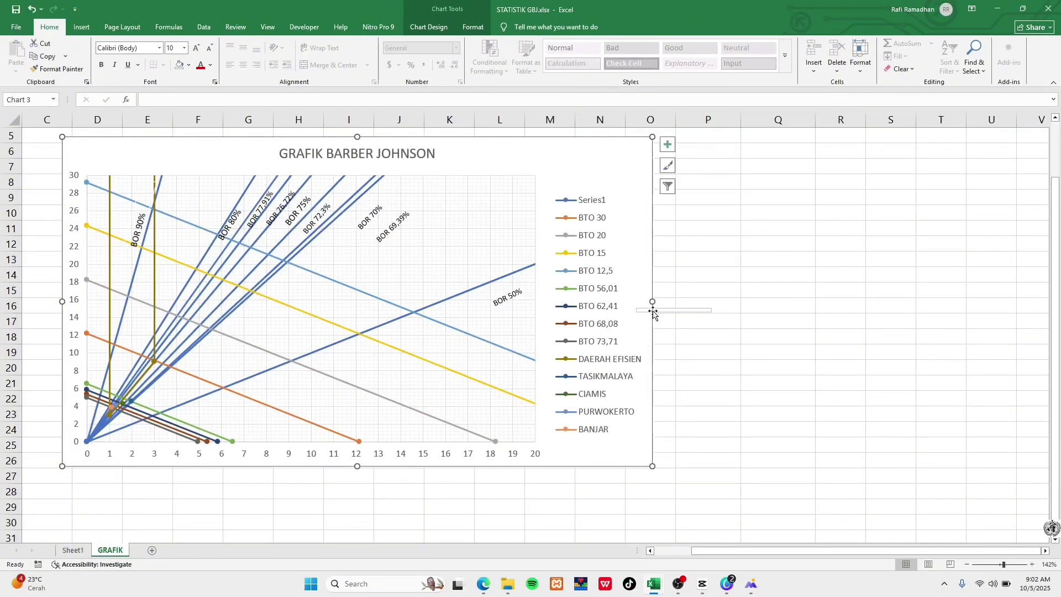
# Move the BOR 50%, 80%, 77,91%, 76,72%, 75% and 72,3% labels back beside their lines in the widened chart
pyautogui.click(512, 298)
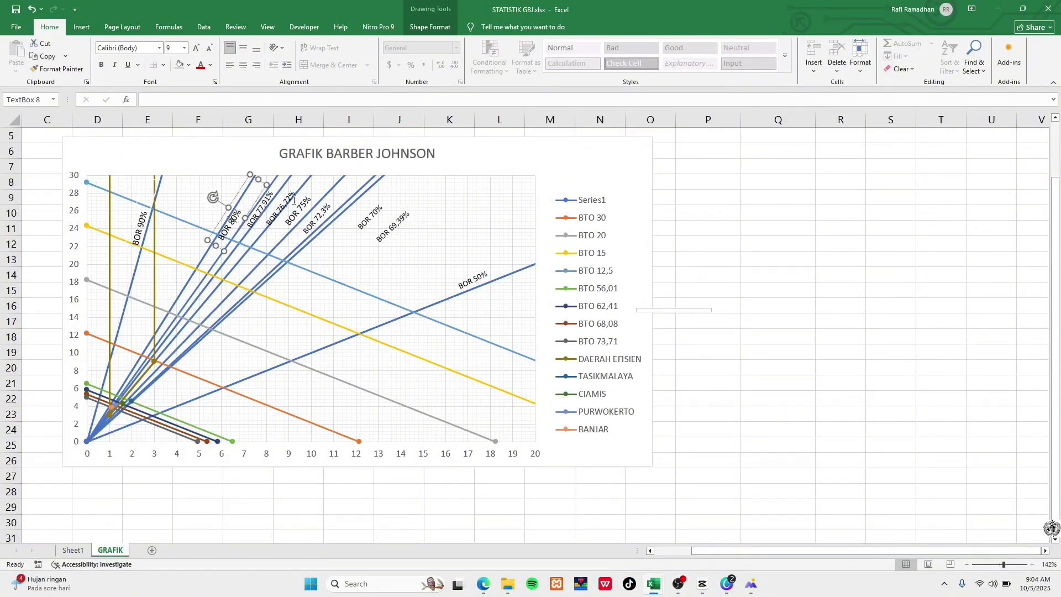
pyautogui.click(255, 208)
pyautogui.moveTo(253, 207); pyautogui.dragTo(301, 211)
pyautogui.click(272, 198)
pyautogui.click(291, 200)
pyautogui.click(280, 196)
pyautogui.click(298, 211)
pyautogui.click(322, 215)
# Move the BOR 70% and BOR 69,39% labels back beside their lines and deselect the chart
pyautogui.click(366, 220)
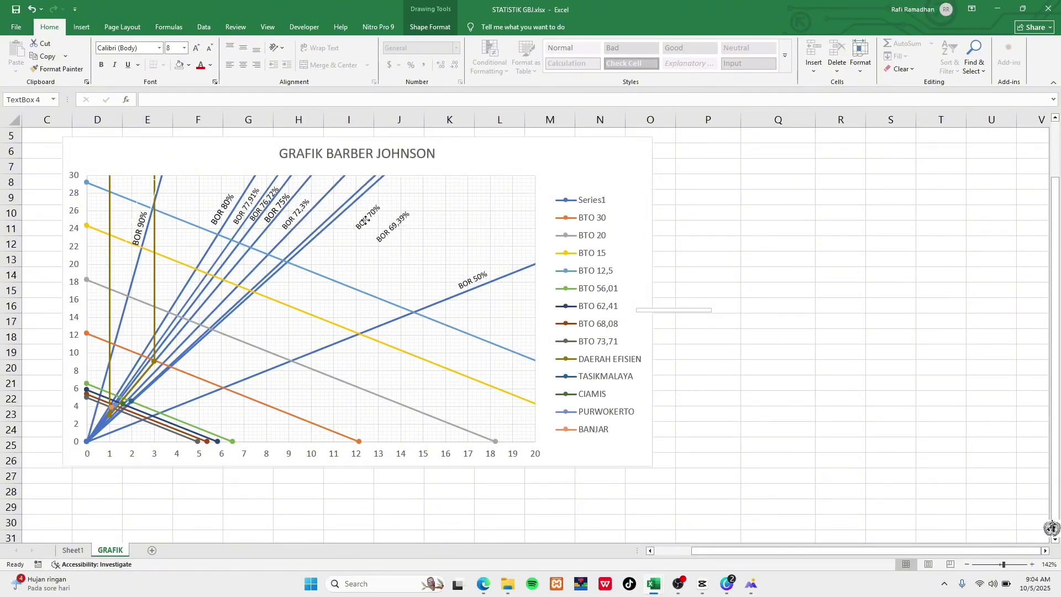
pyautogui.moveTo(365, 220); pyautogui.dragTo(320, 219)
pyautogui.click(402, 235)
pyautogui.click(402, 235)
pyautogui.click(401, 235)
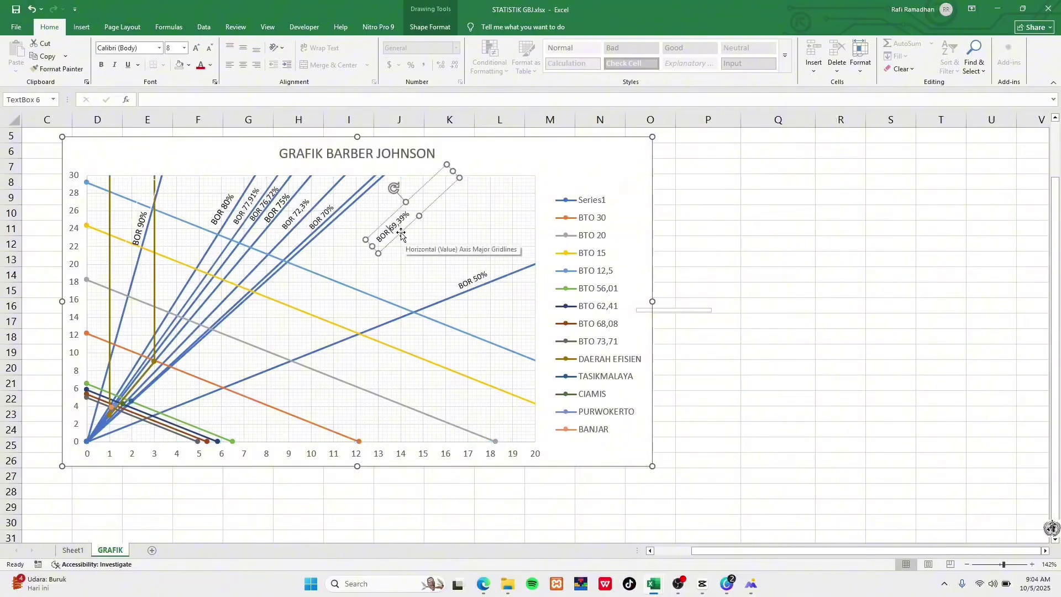
pyautogui.moveTo(402, 235); pyautogui.dragTo(360, 225)
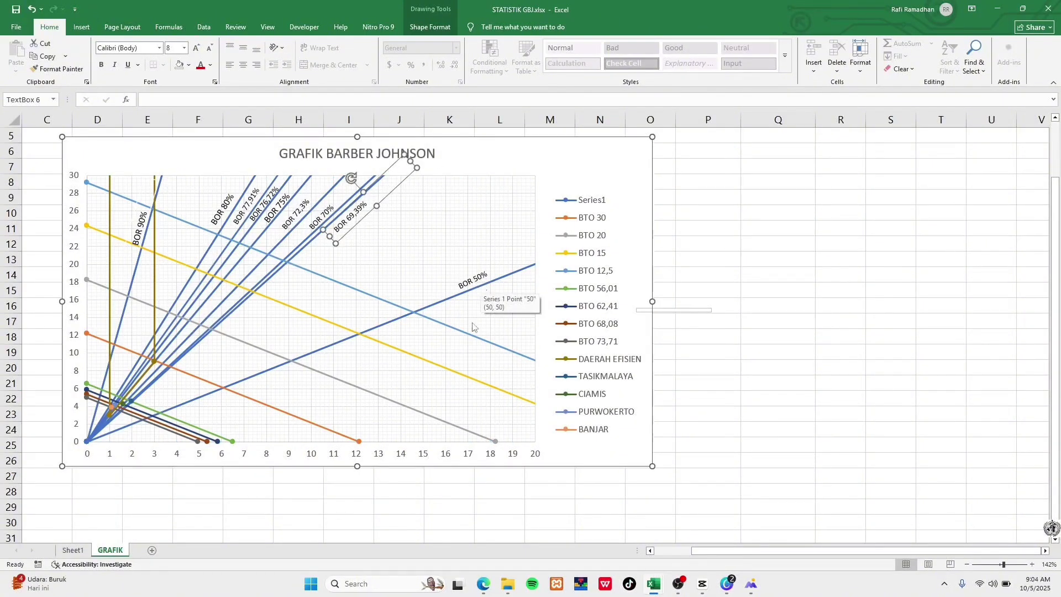
pyautogui.click(499, 491)
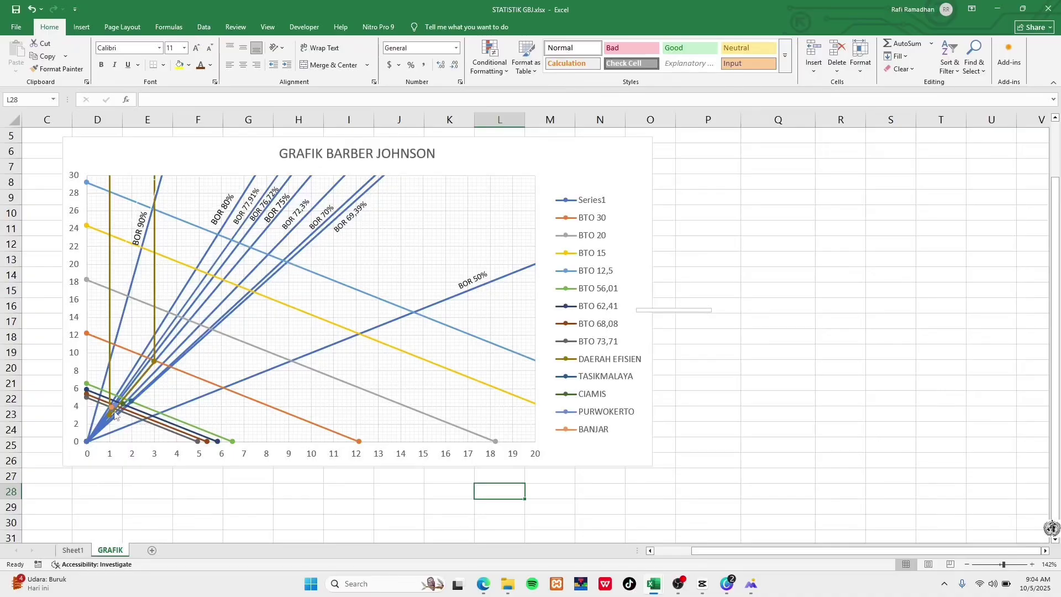
# Compare the BANJAR point on the chart with the hospital's BOR, AVLOS and TOI values in Sheet1 row 7
pyautogui.moveTo(111, 409)
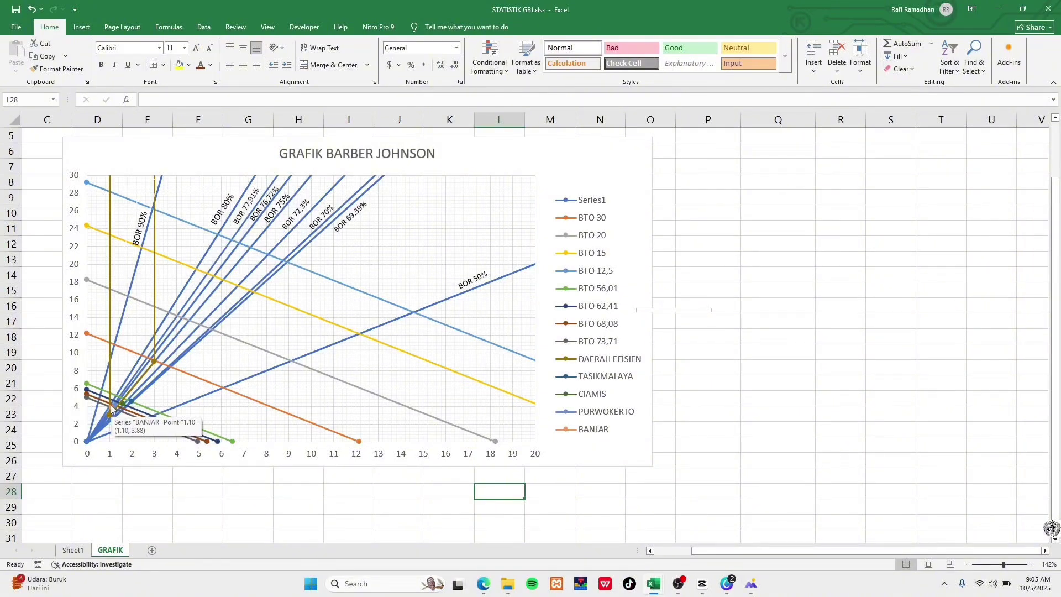
pyautogui.click(72, 551)
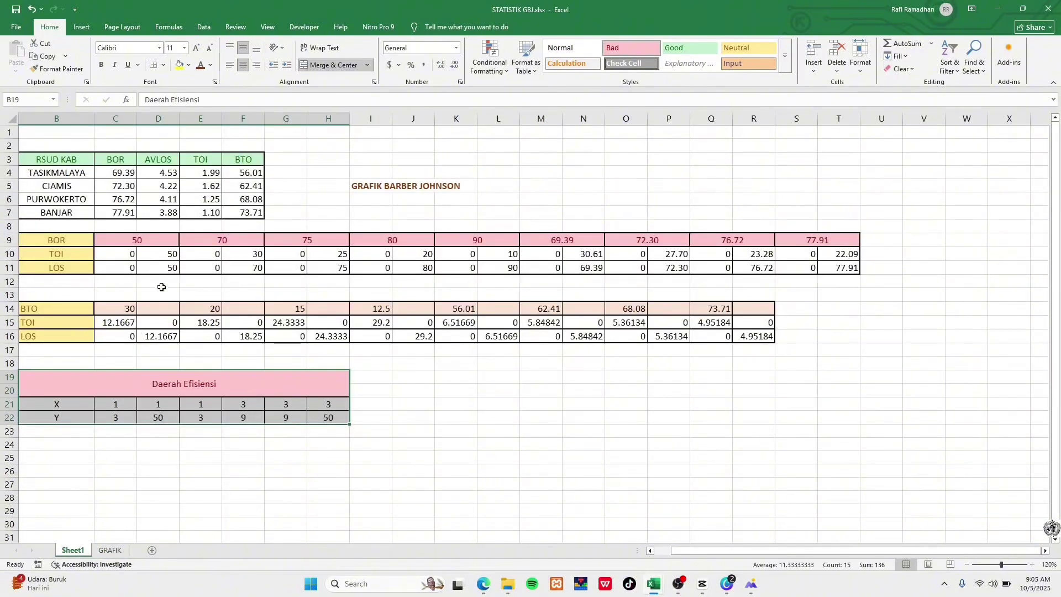
pyautogui.click(174, 211)
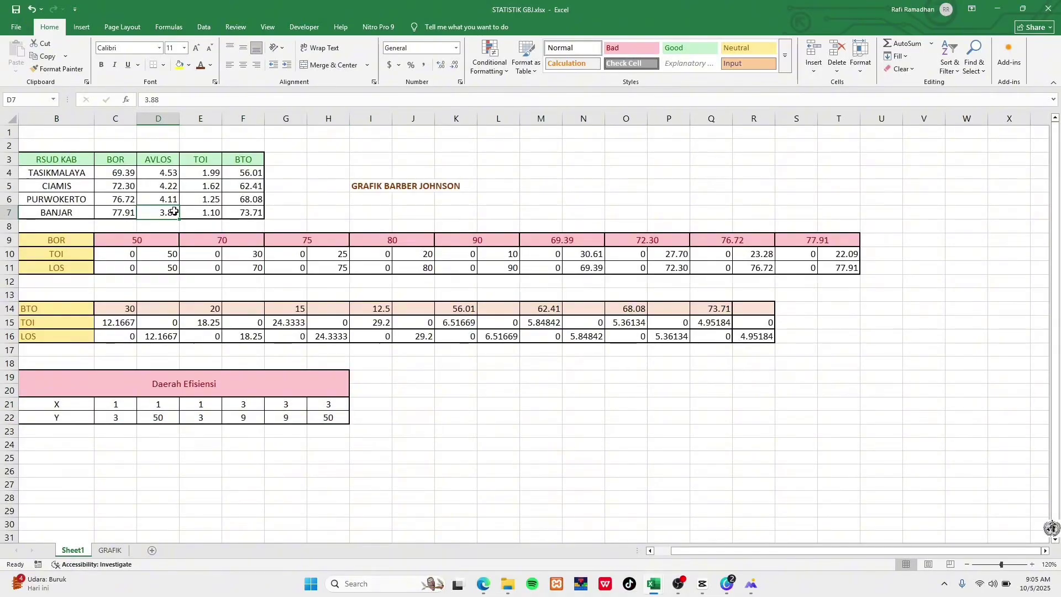
pyautogui.click(132, 213)
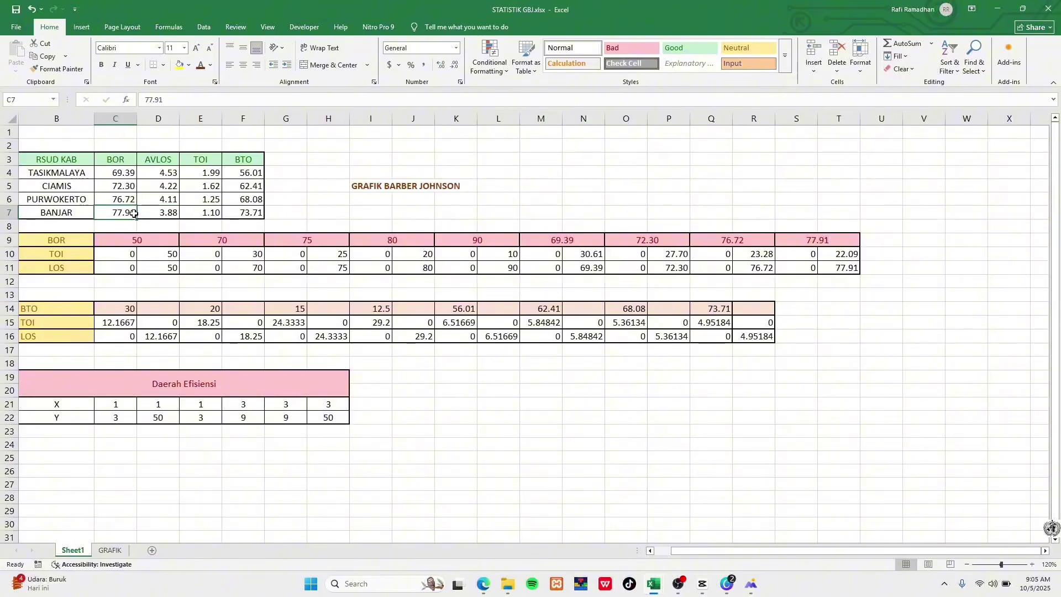
pyautogui.click(168, 213)
pyautogui.click(208, 210)
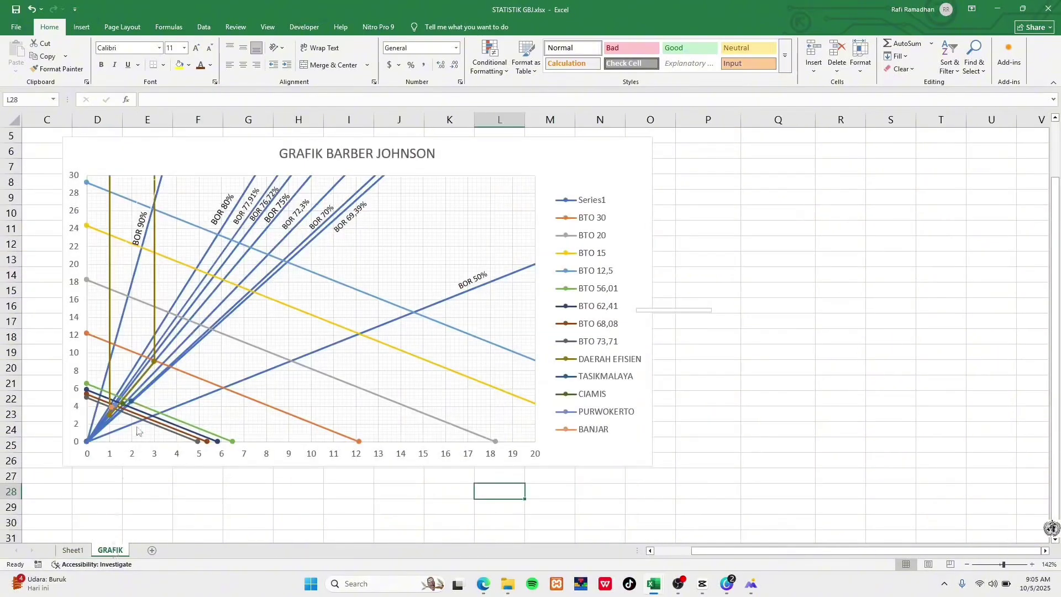
pyautogui.click(115, 551)
pyautogui.moveTo(335, 436)
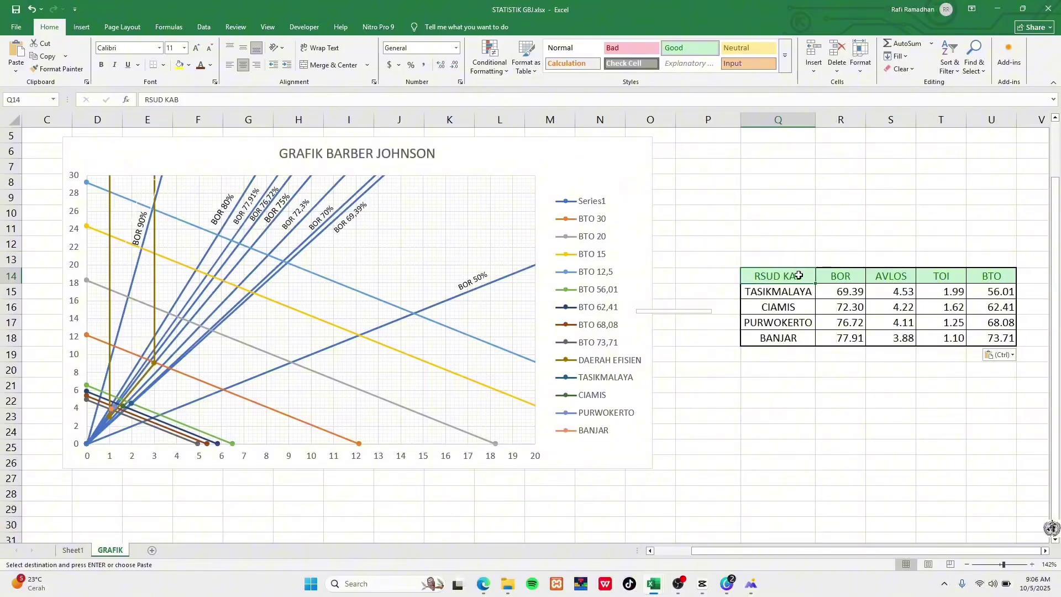
# Select the RSUD KAB column Q14:Q18 of the hospital table beside the chart, and go to cell Q20 below it
pyautogui.keyDown('shift'); pyautogui.click(790, 338); pyautogui.keyUp('shift')
pyautogui.click(798, 372)
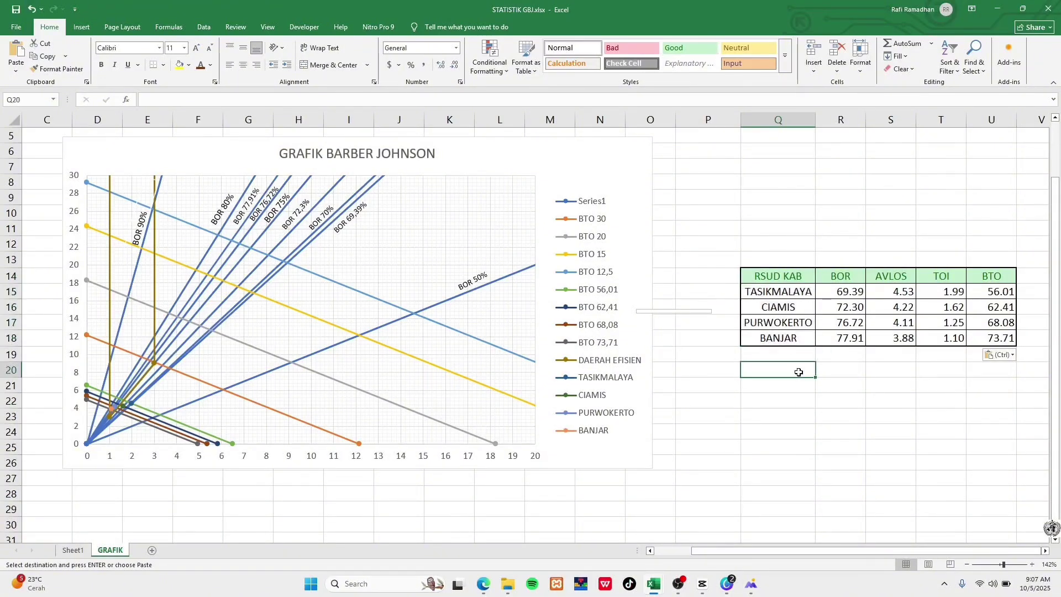